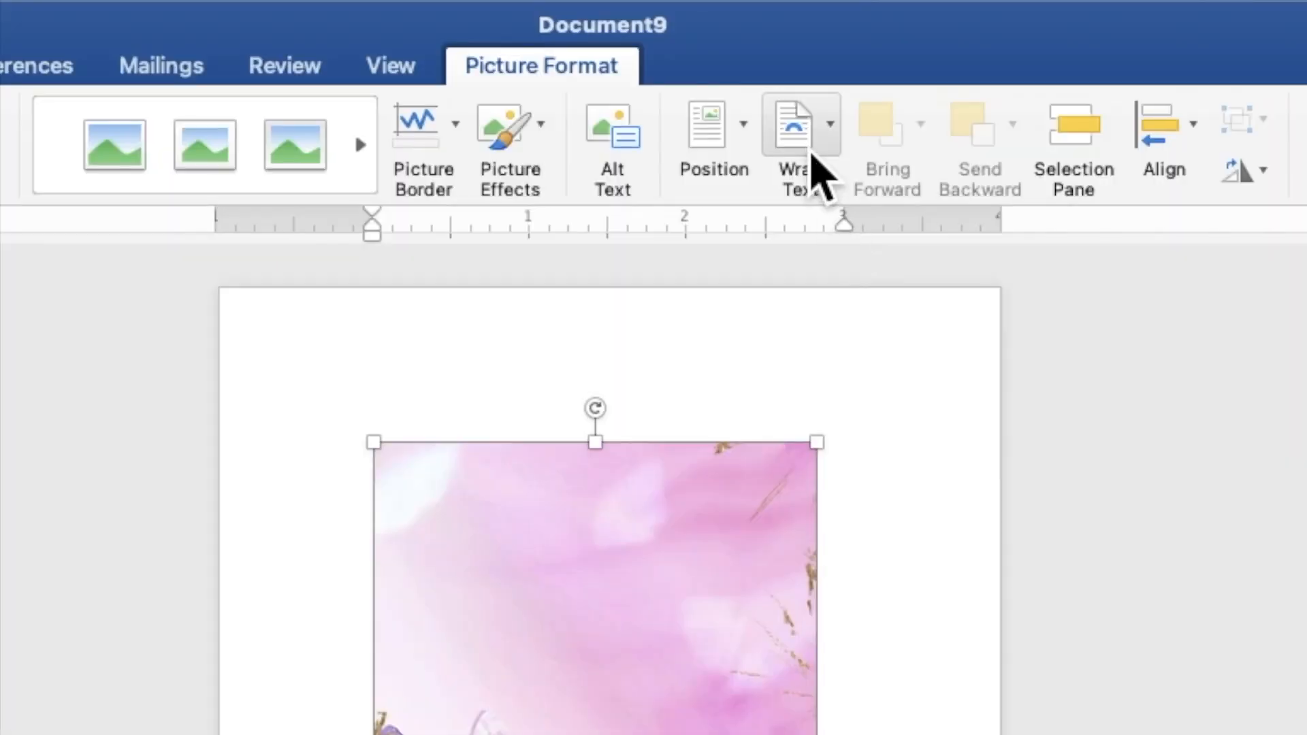
# Put the butterfly picture behind the text and enlarge it to 8.92" by 5.02" to fill the page.
pyautogui.click(762, 51)
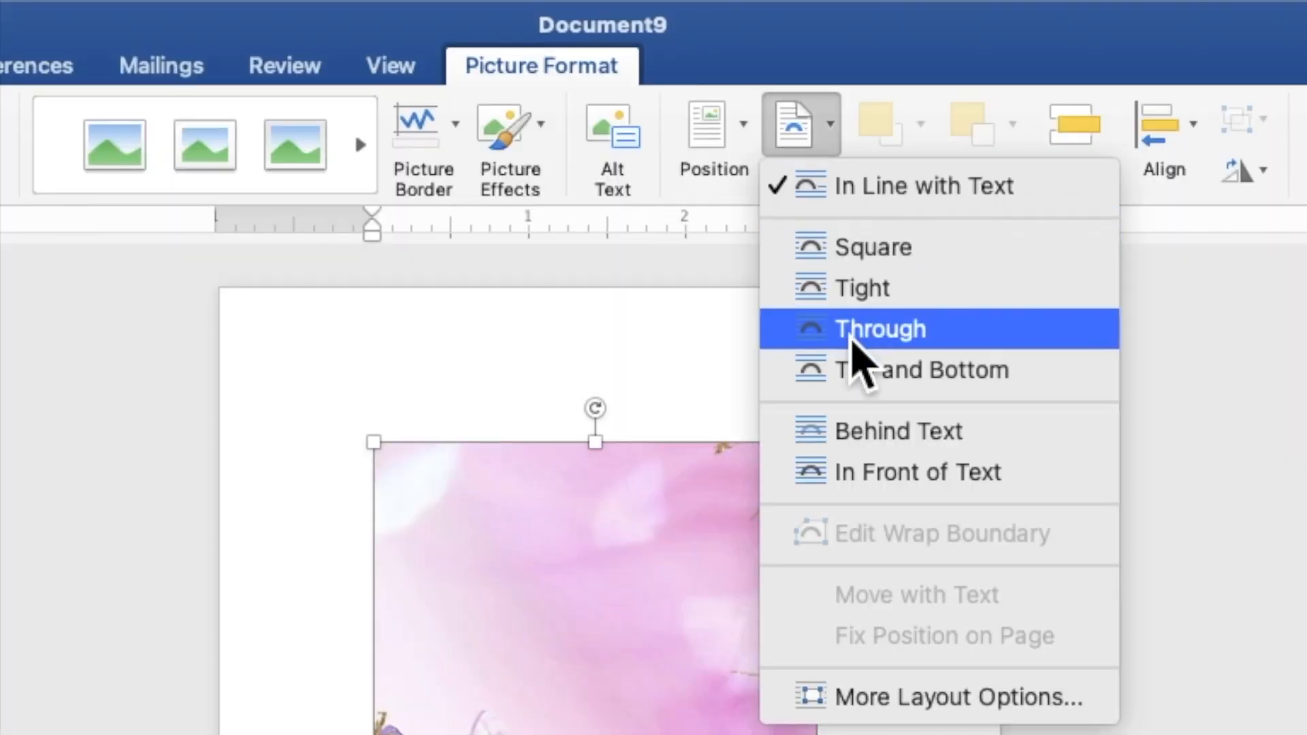
pyautogui.click(863, 431)
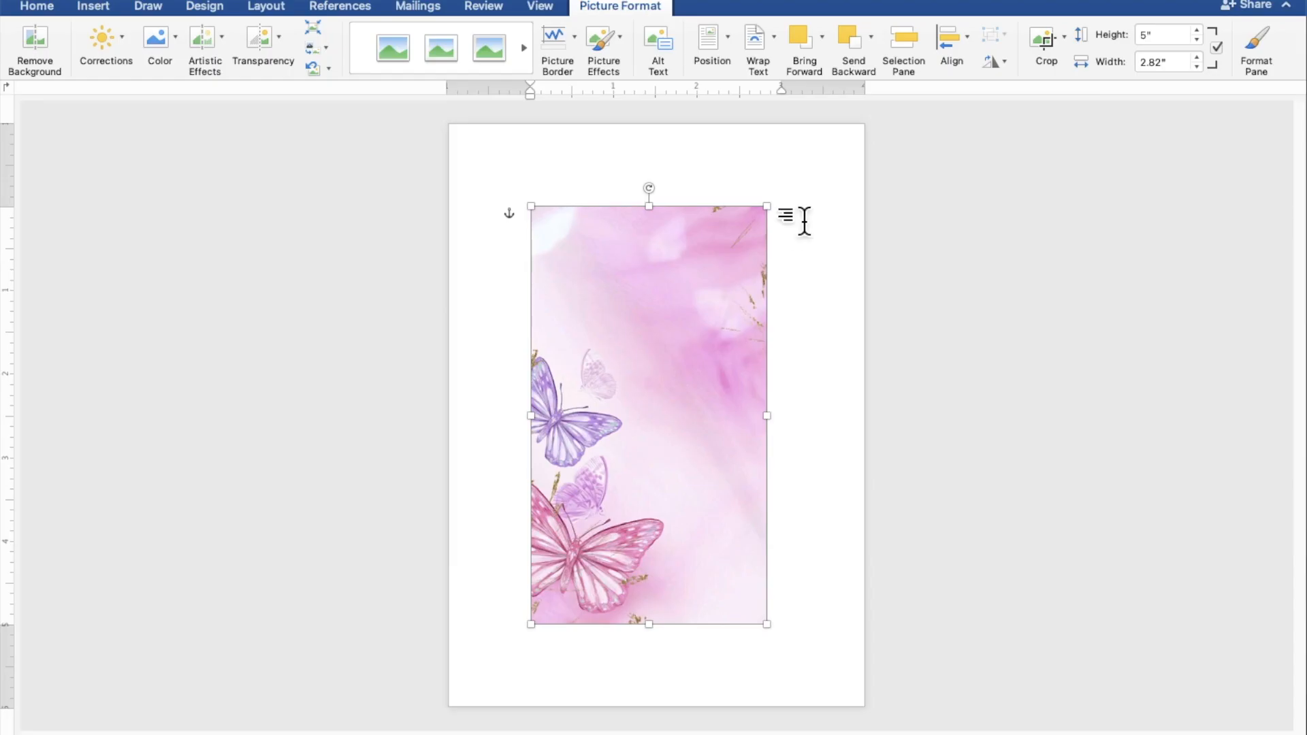
pyautogui.moveTo(742, 289); pyautogui.dragTo(659, 378)
pyautogui.moveTo(695, 309); pyautogui.dragTo(881, 117)
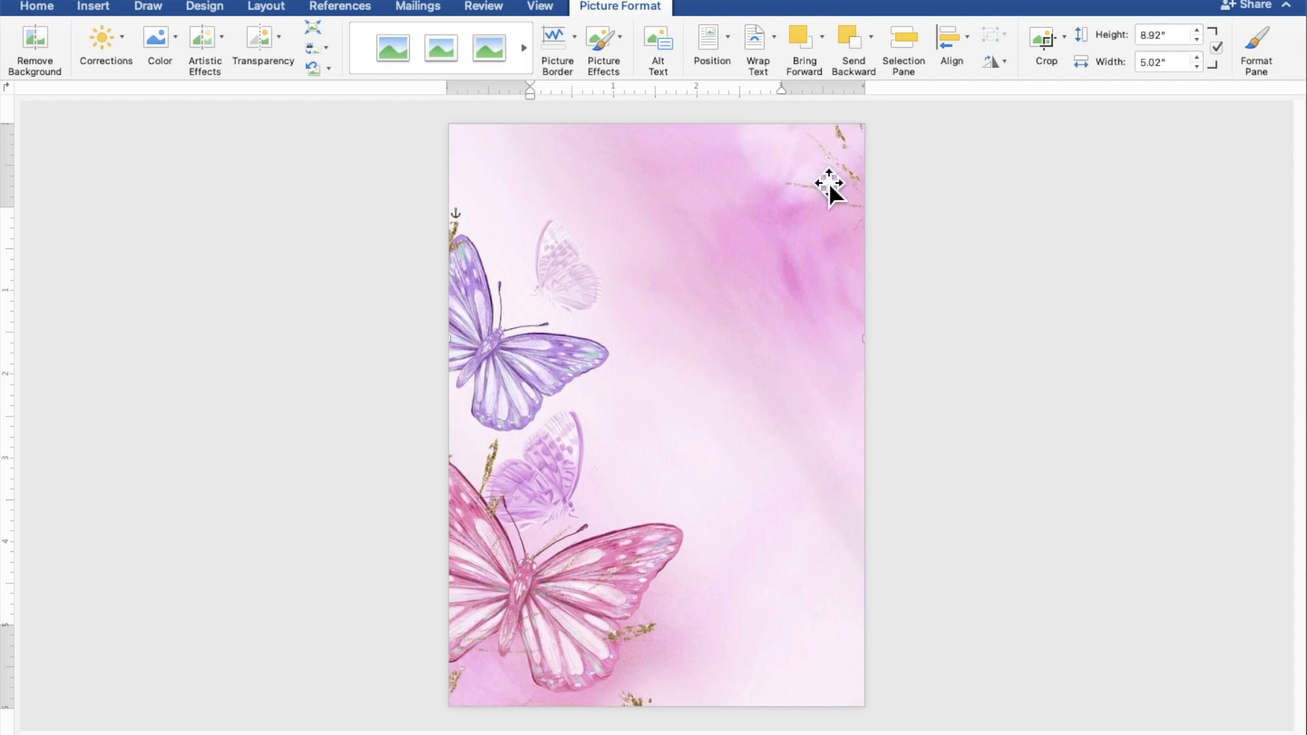
pyautogui.moveTo(746, 282); pyautogui.dragTo(746, 309)
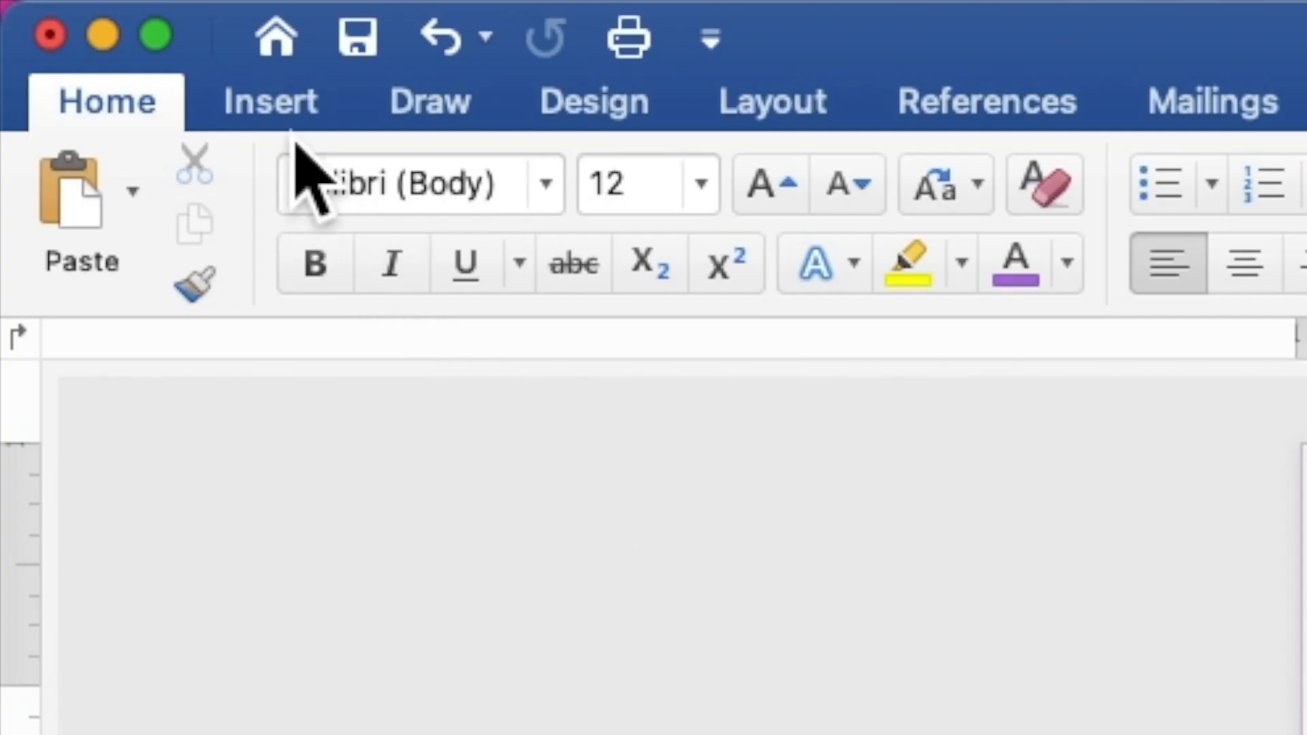
# Draw a 3.2" by 2.35" rectangle at the top of the page and add the text 18 inside it.
pyautogui.click(95, 10)
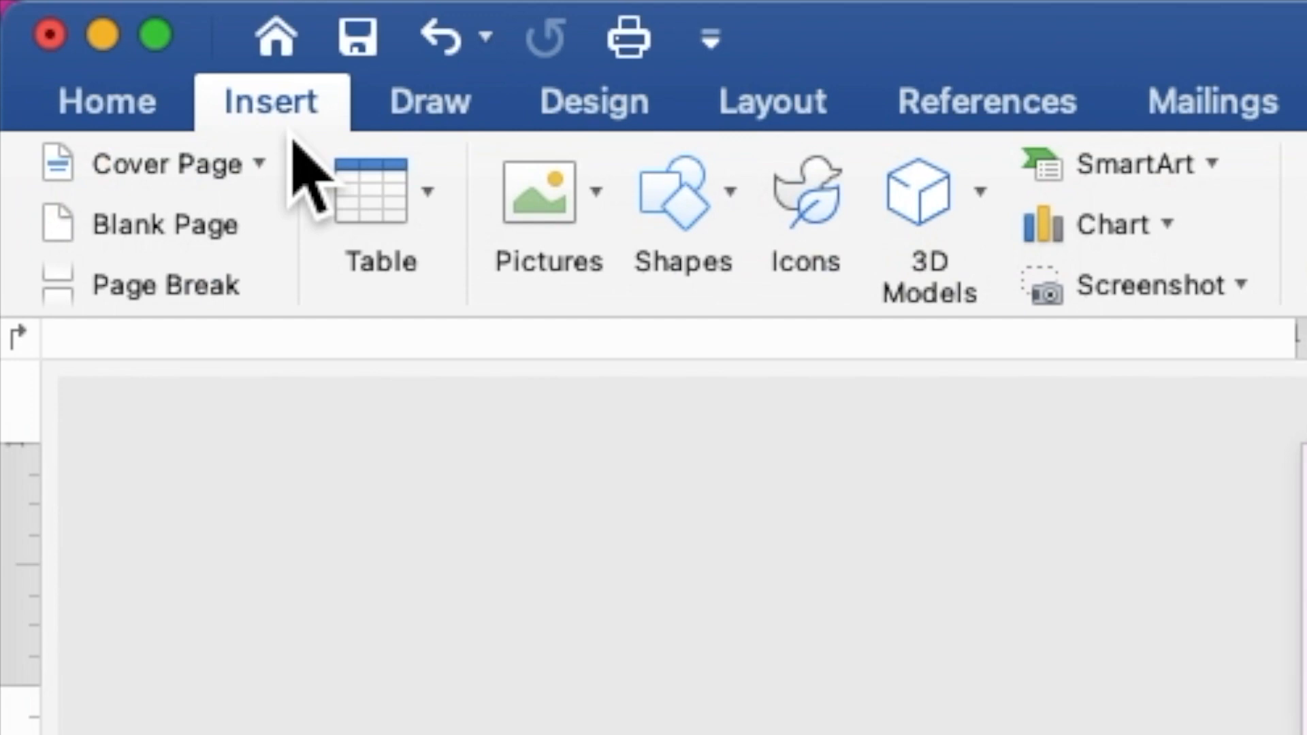
pyautogui.click(687, 215)
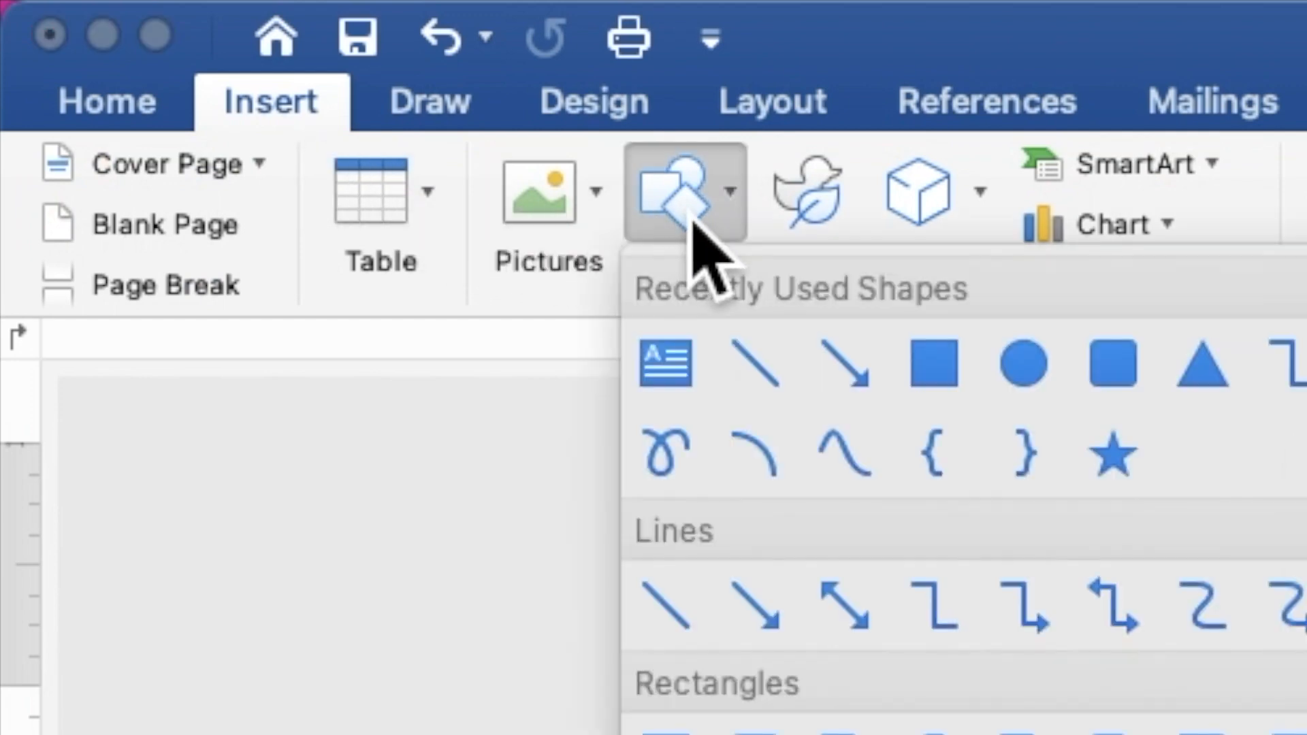
pyautogui.click(951, 378)
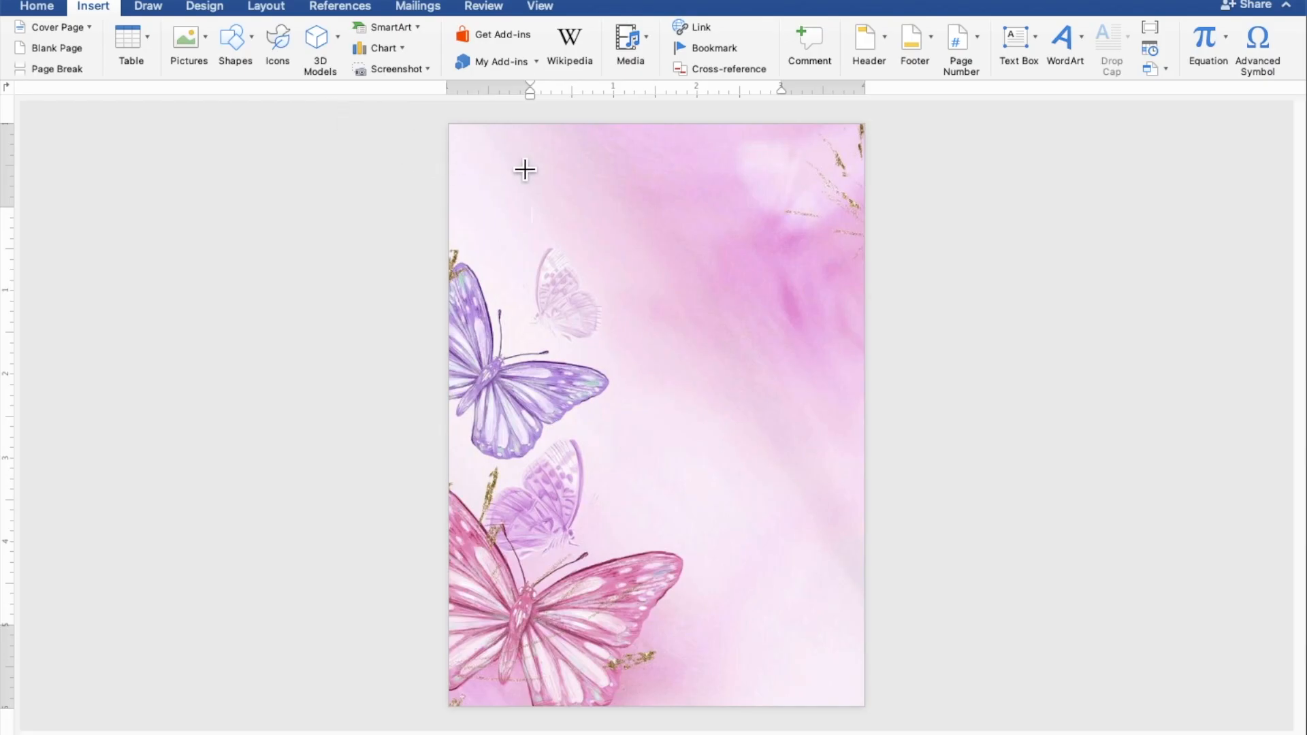
pyautogui.moveTo(529, 158); pyautogui.dragTo(803, 365)
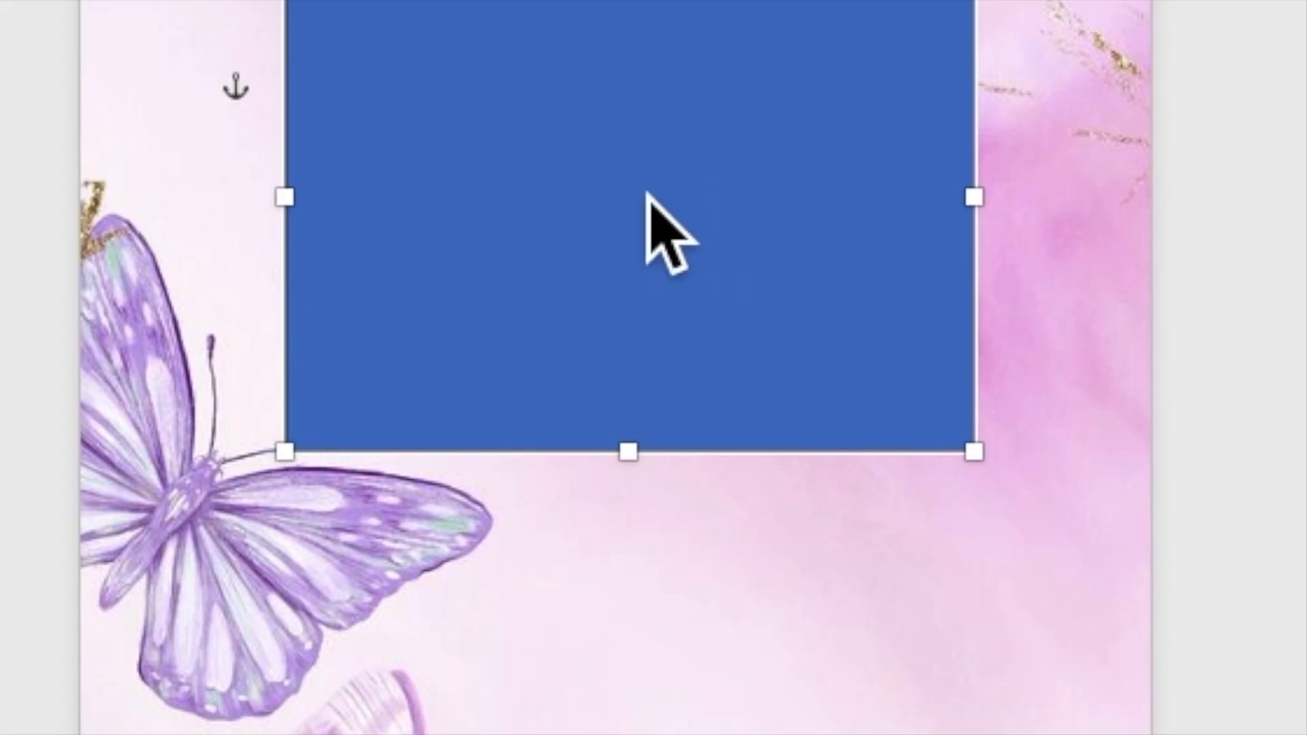
pyautogui.rightClick(664, 217)
pyautogui.click(732, 401)
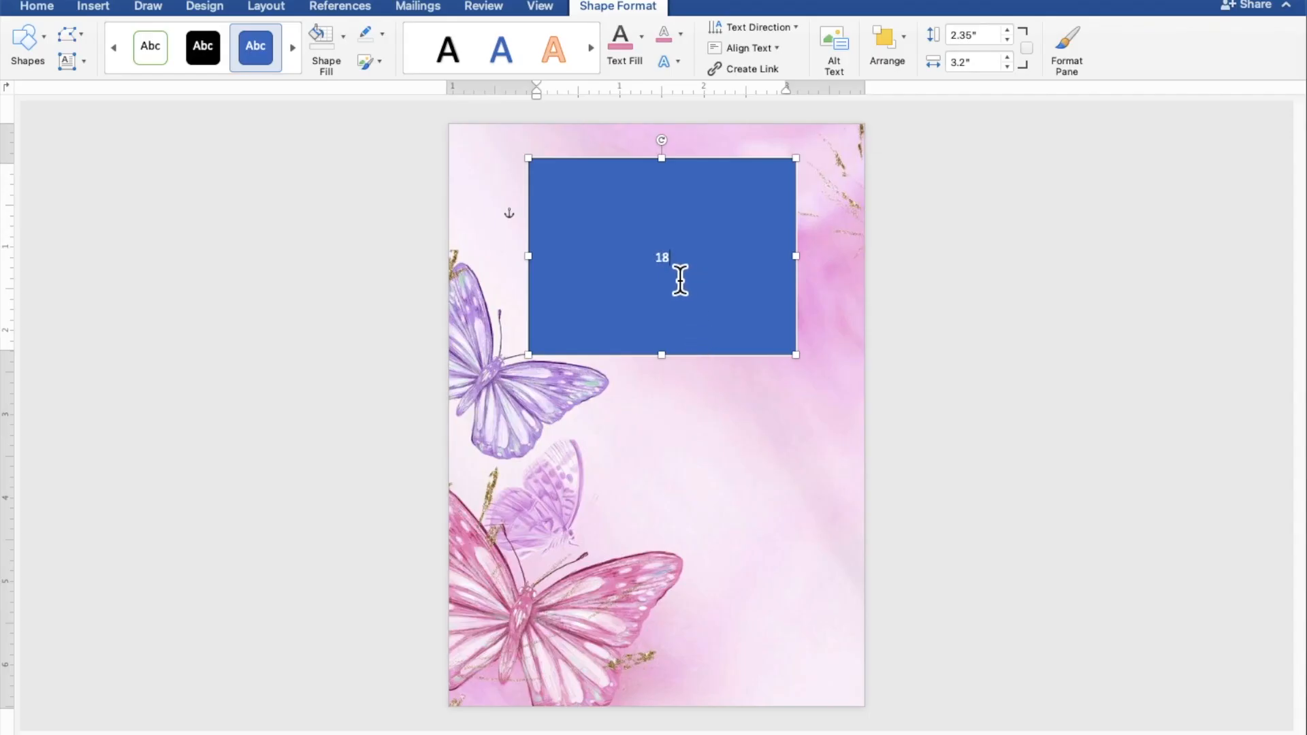
pyautogui.moveTo(680, 279); pyautogui.dragTo(660, 279)
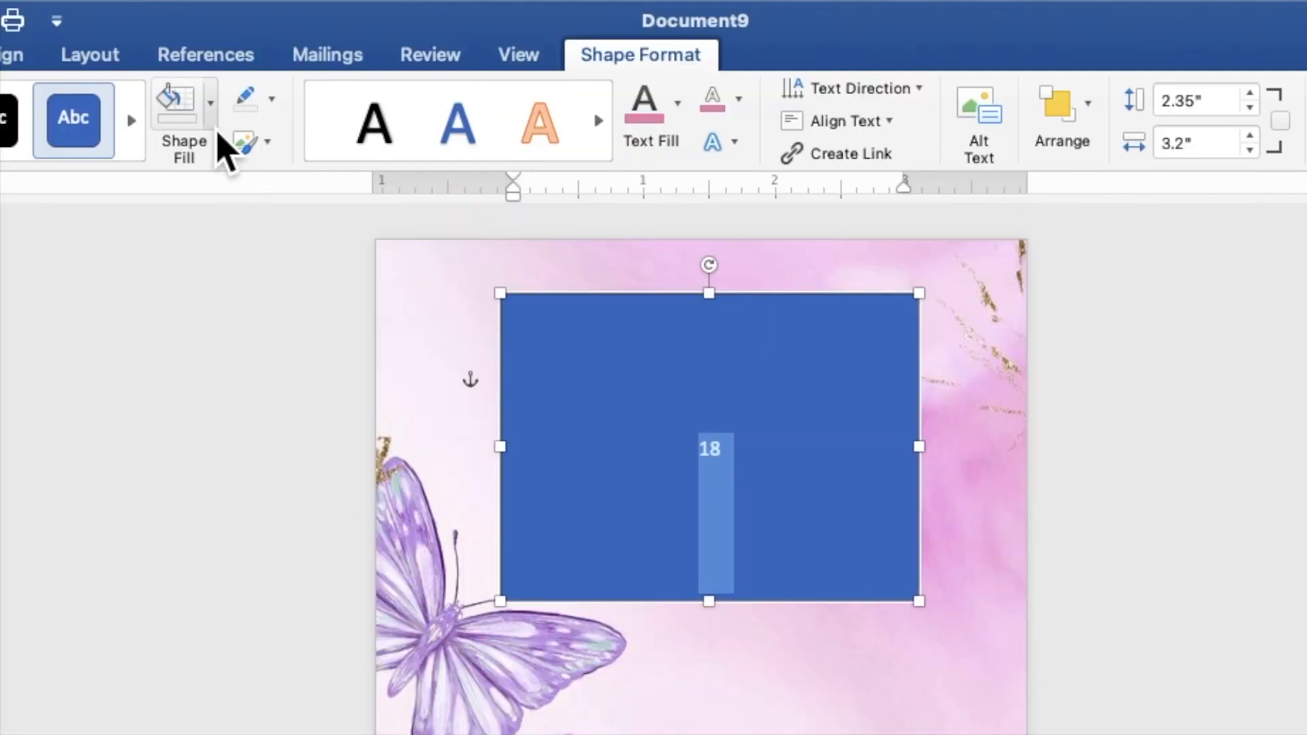
# Set the 18 rectangle to No Fill and No Outline.
pyautogui.click(343, 36)
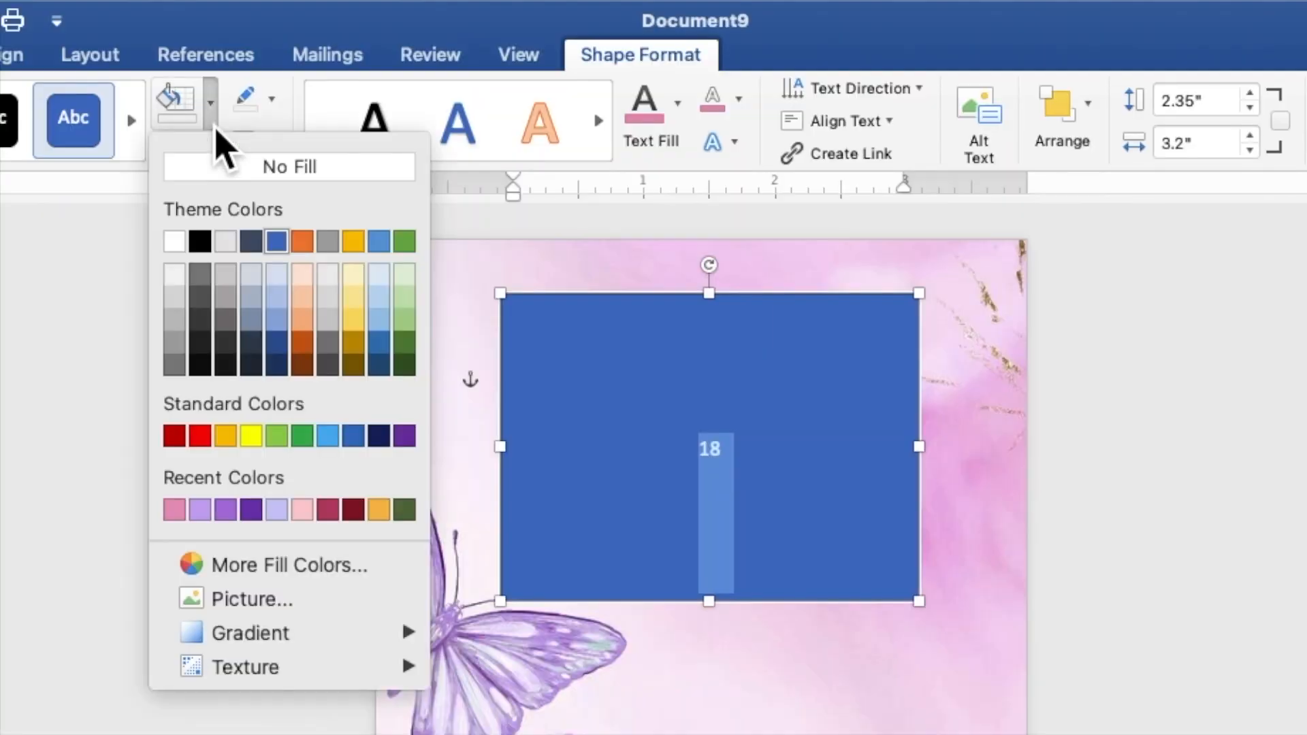
pyautogui.click(231, 170)
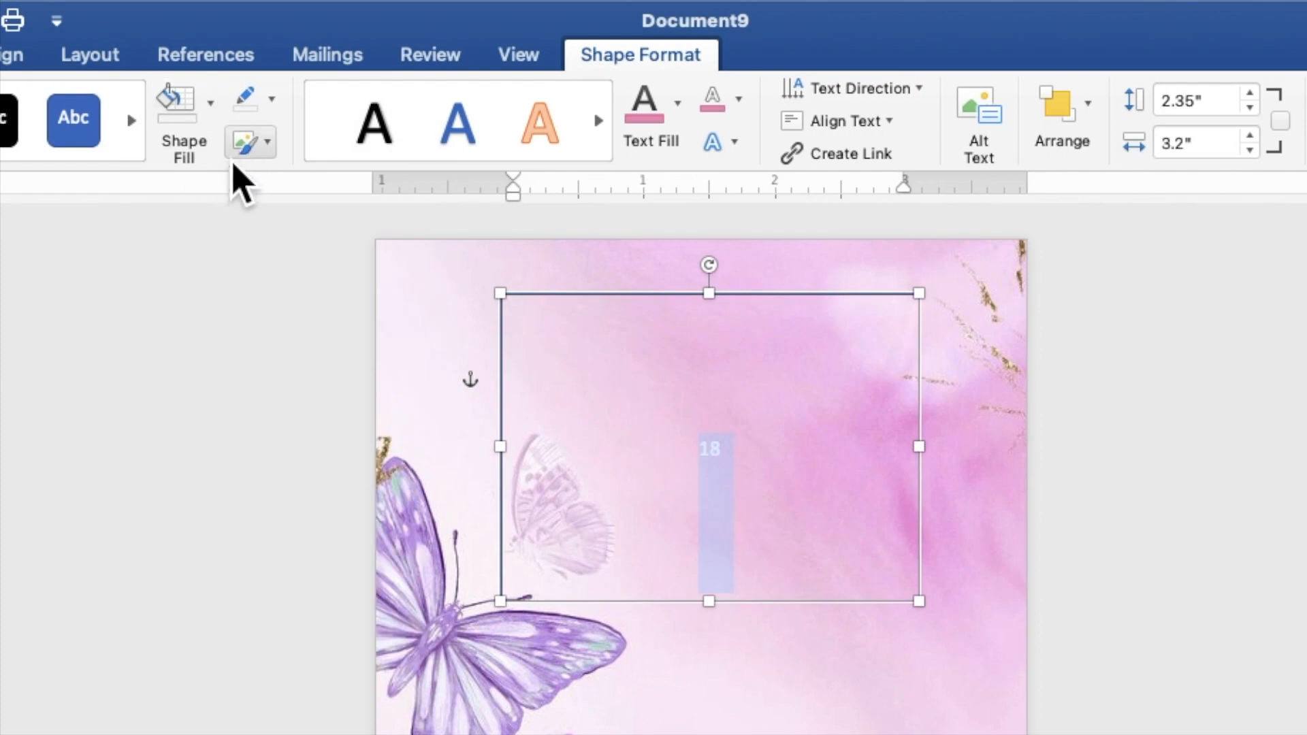
pyautogui.click(276, 104)
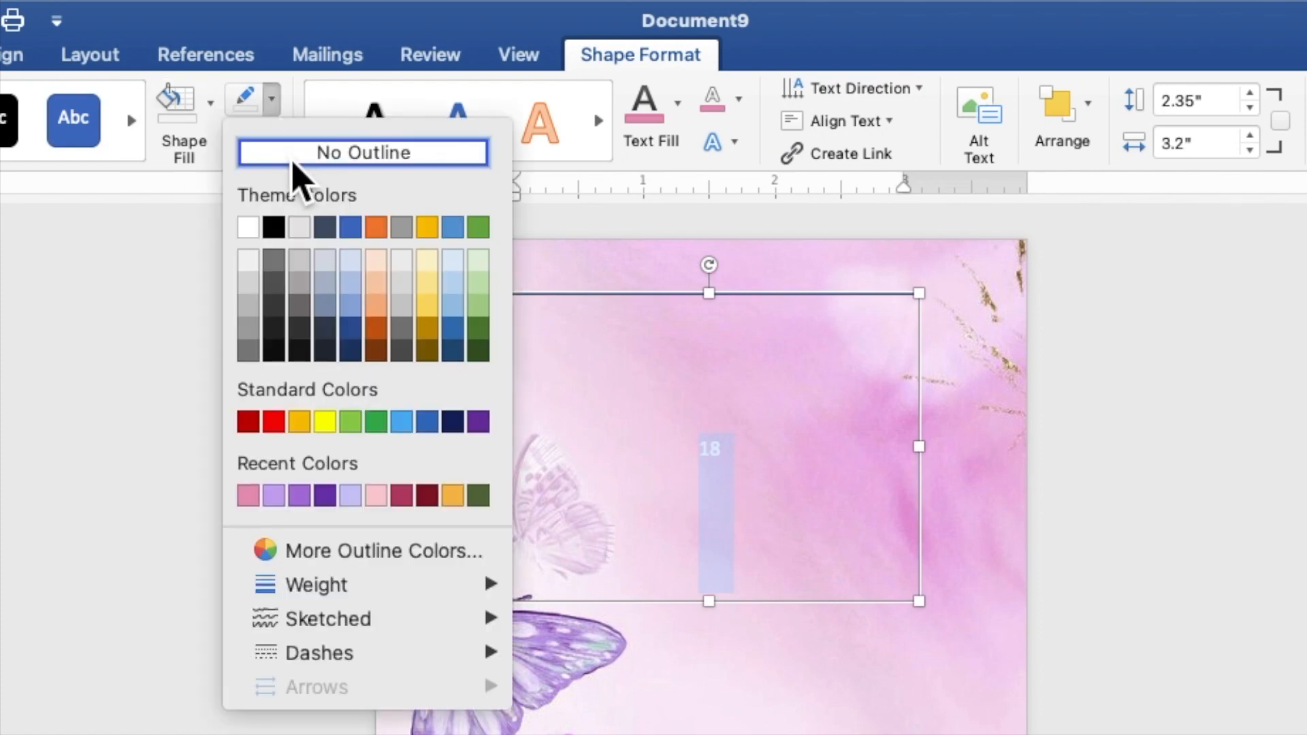
pyautogui.click(292, 162)
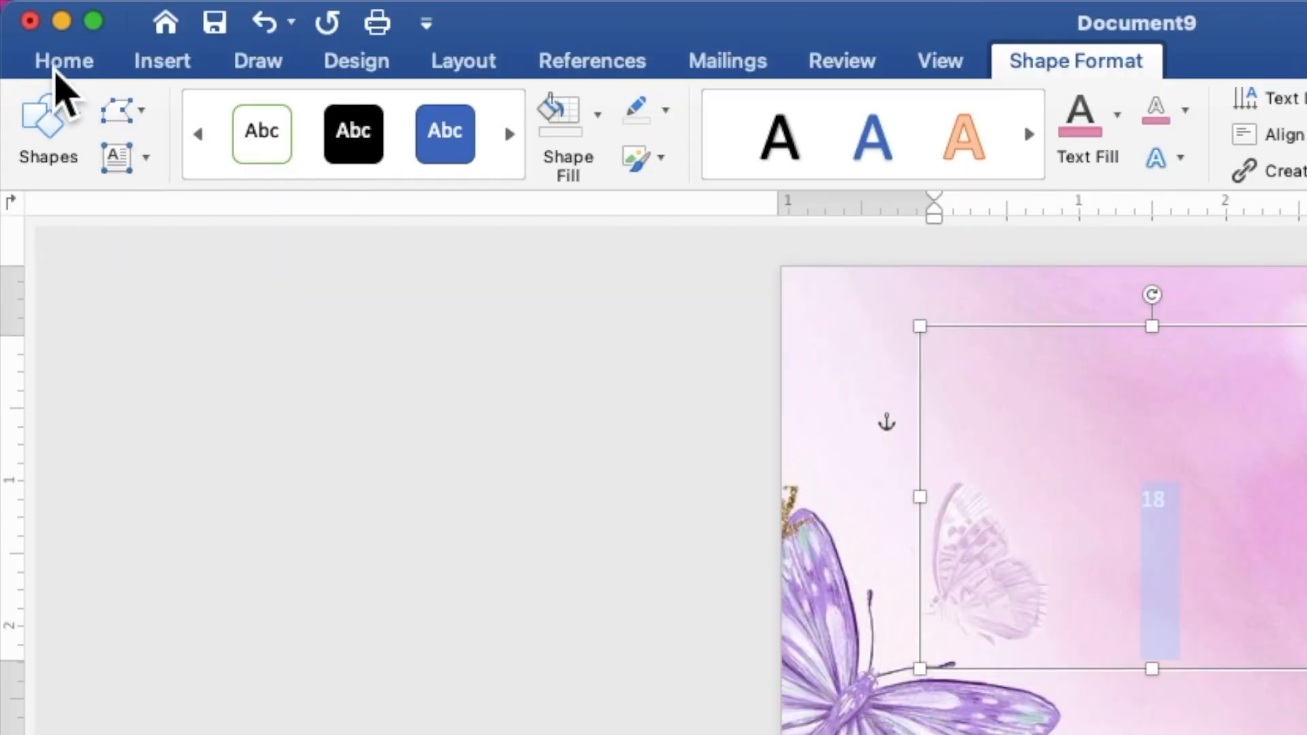
# Format the 18 as bold 150-point Times New Roman and shorten its text box from the bottom.
pyautogui.click(56, 72)
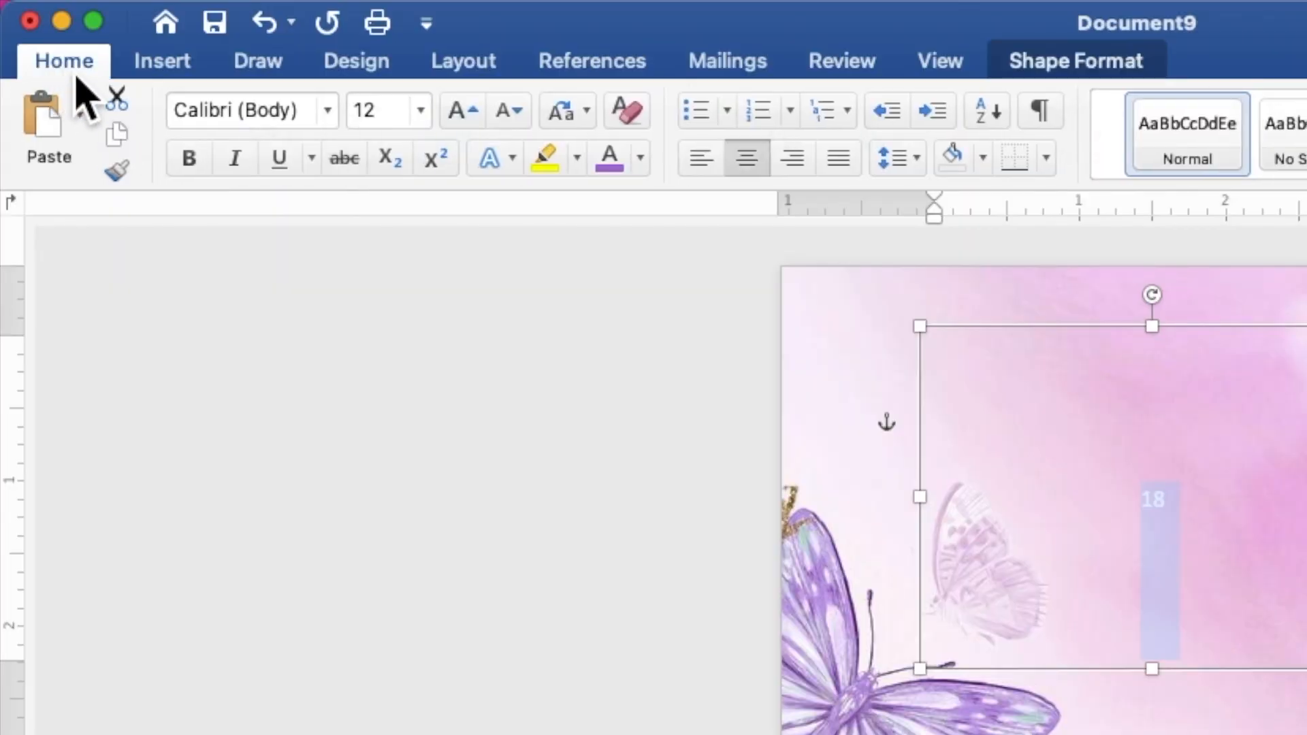
pyautogui.click(327, 111)
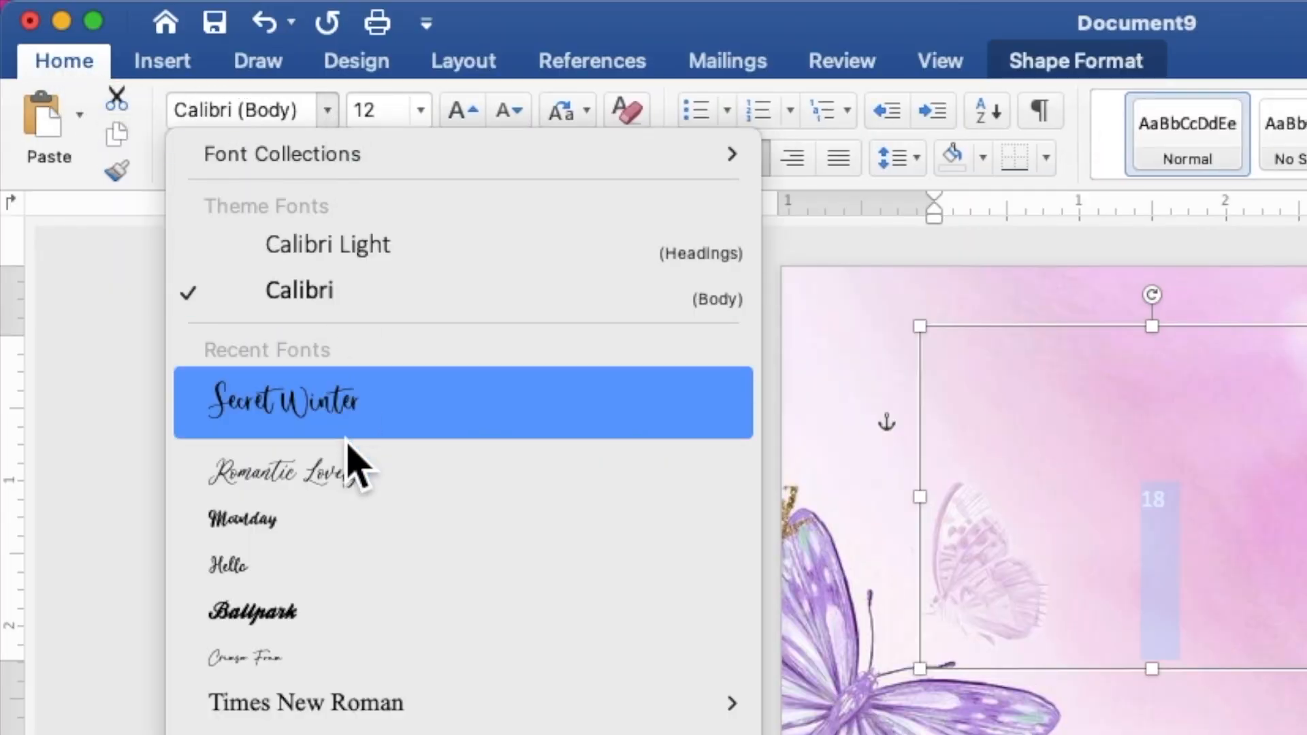
pyautogui.click(350, 708)
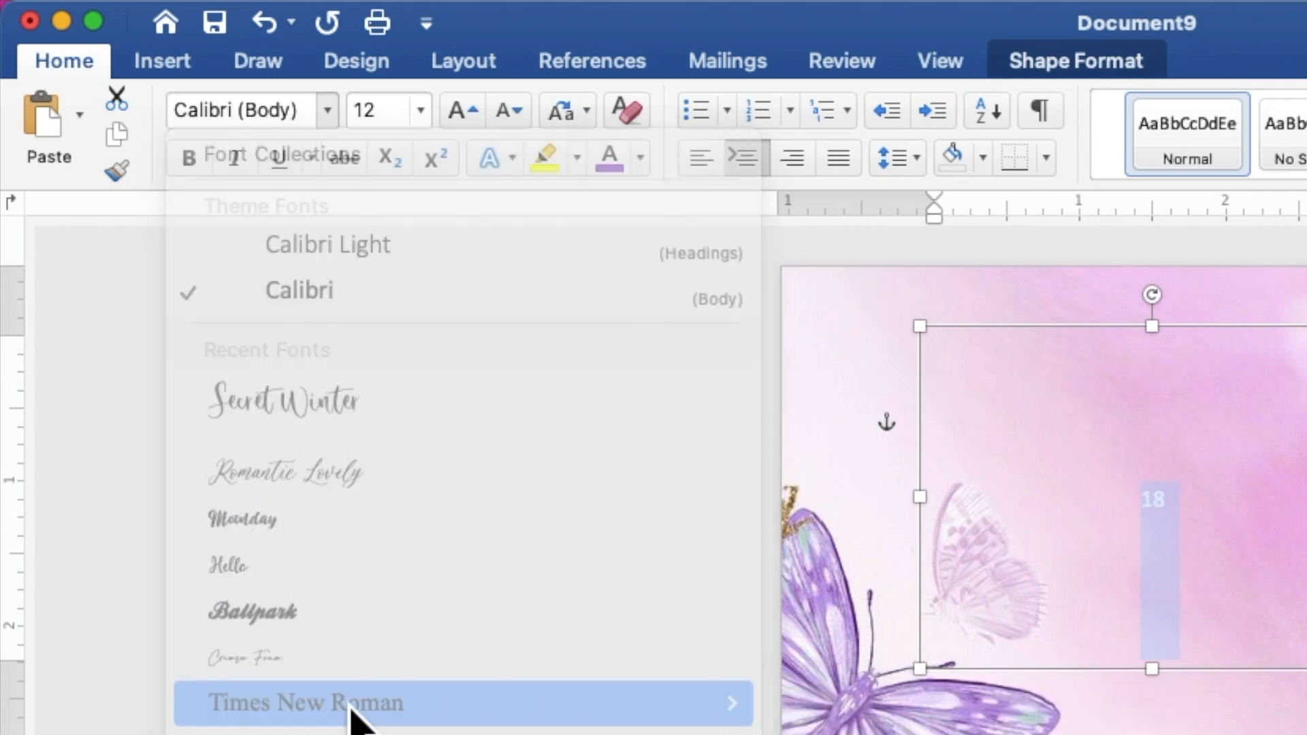
pyautogui.click(385, 115)
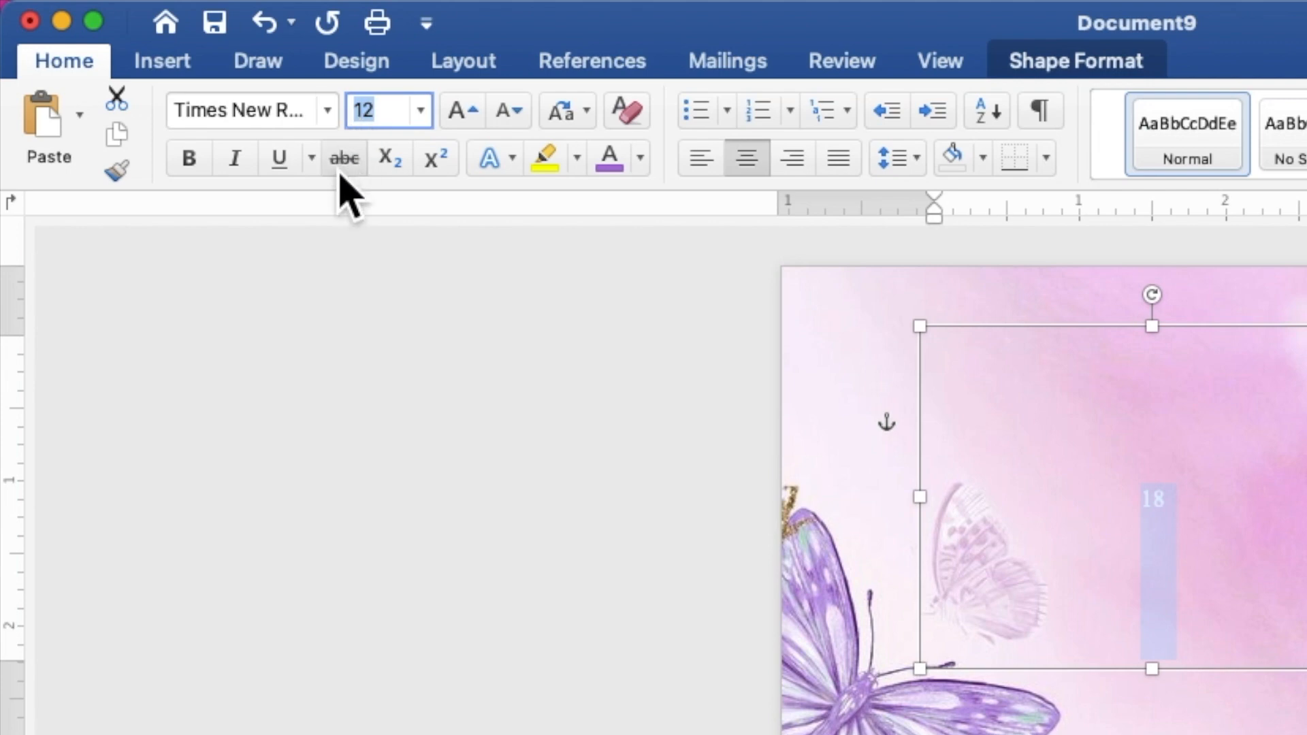
pyautogui.write('150')
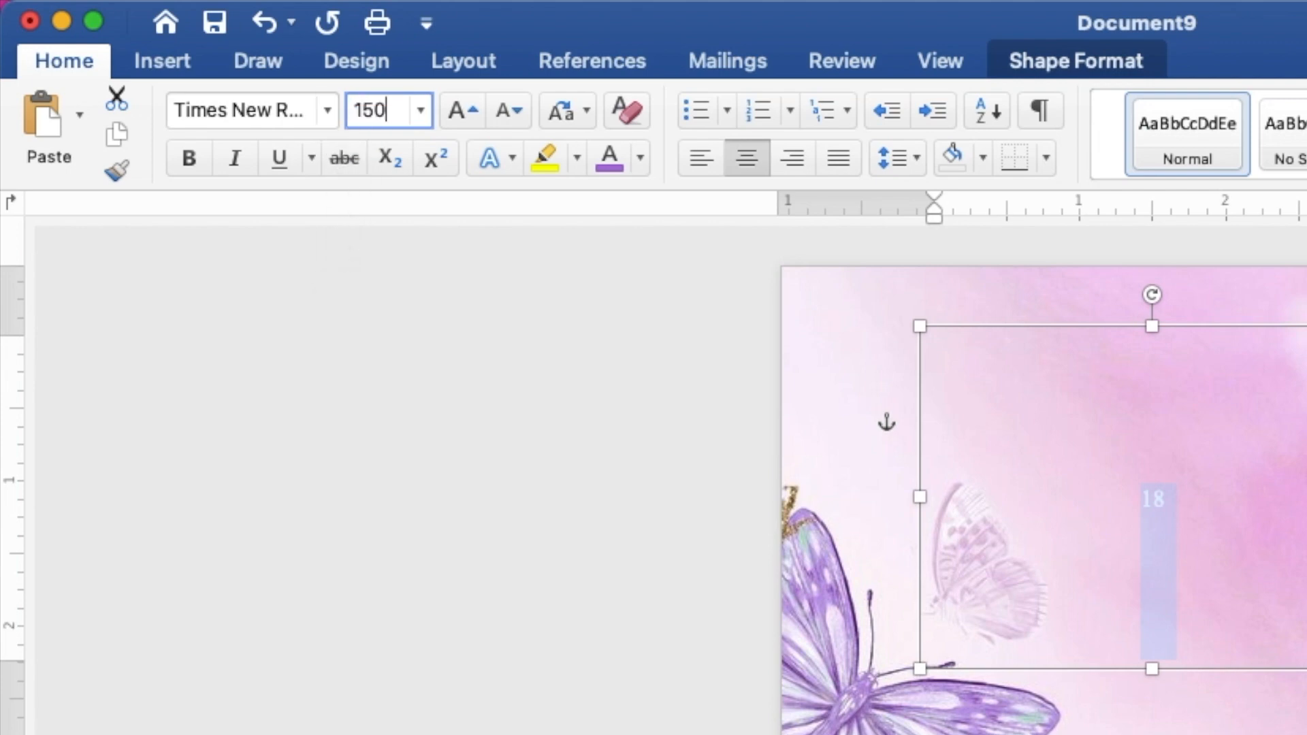
pyautogui.press('Return')
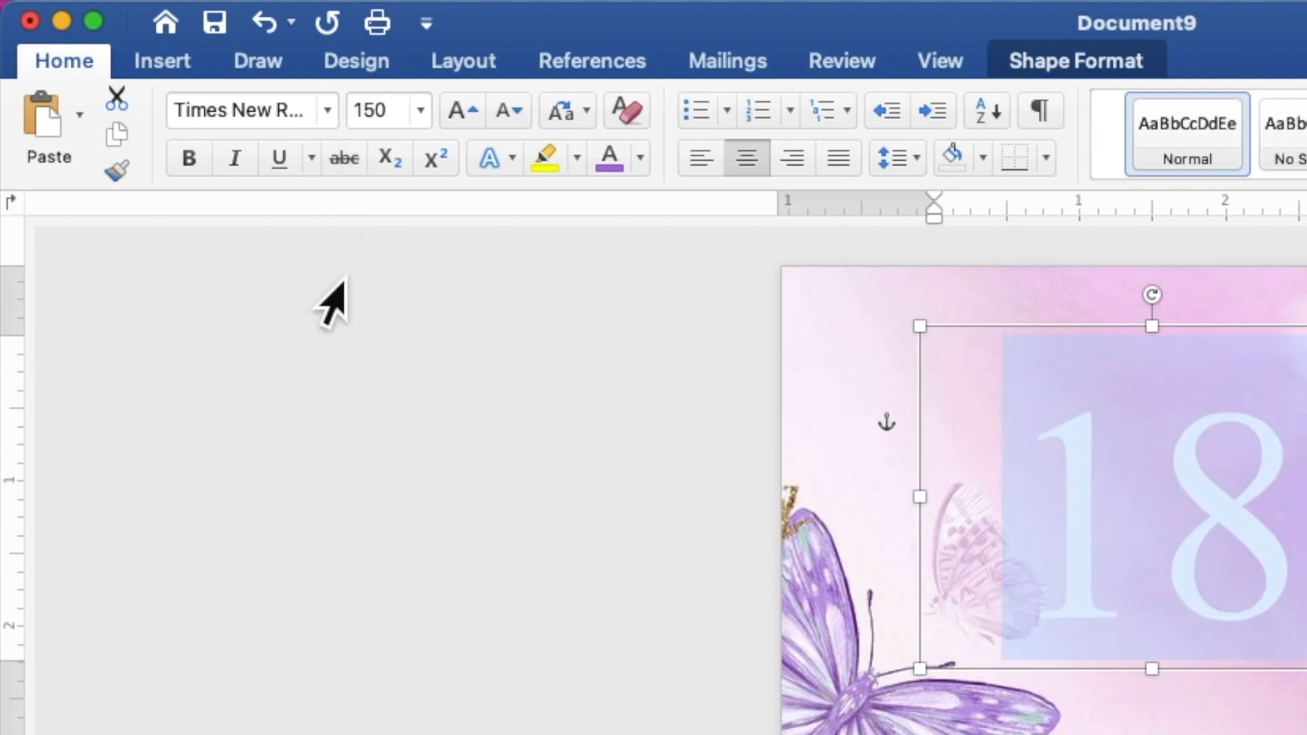
pyautogui.click(193, 172)
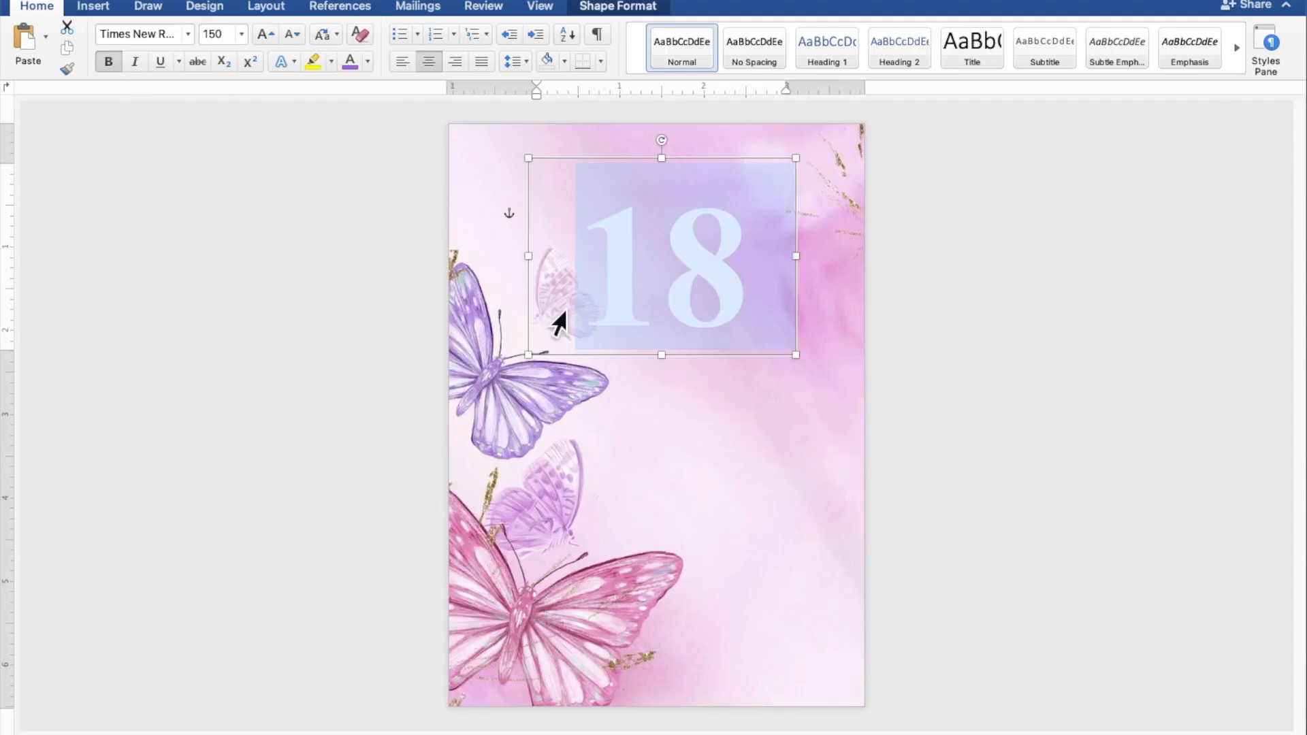
pyautogui.moveTo(677, 370); pyautogui.dragTo(689, 283)
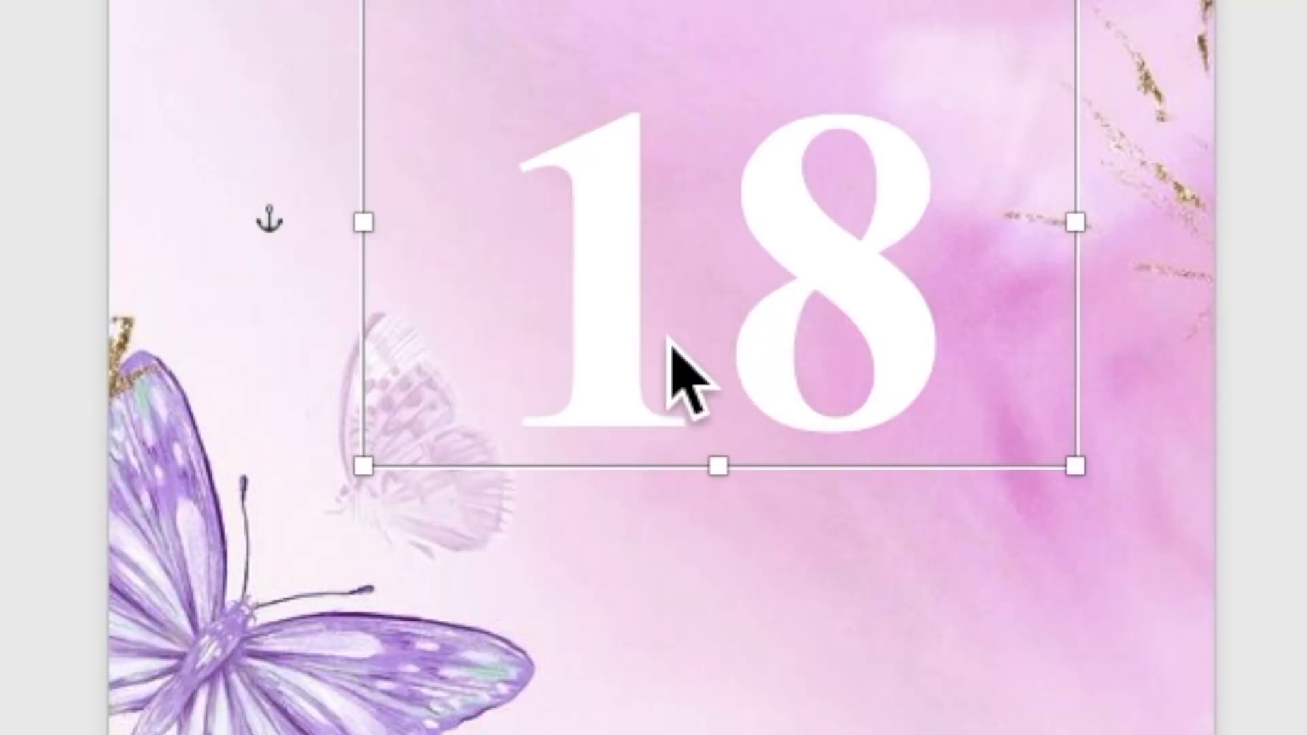
# Copy and paste the 18 box, placing the duplicate directly below the original.
pyautogui.rightClick(664, 268)
pyautogui.click(706, 415)
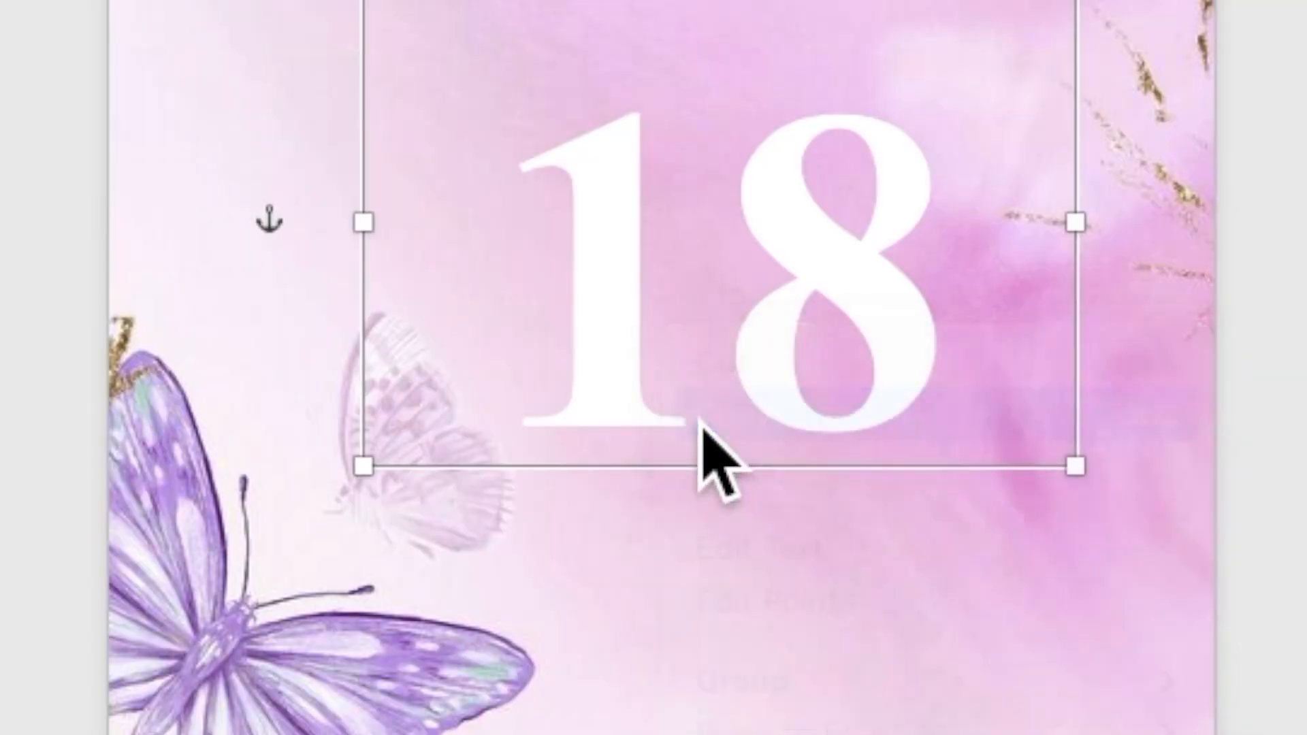
pyautogui.rightClick(667, 341)
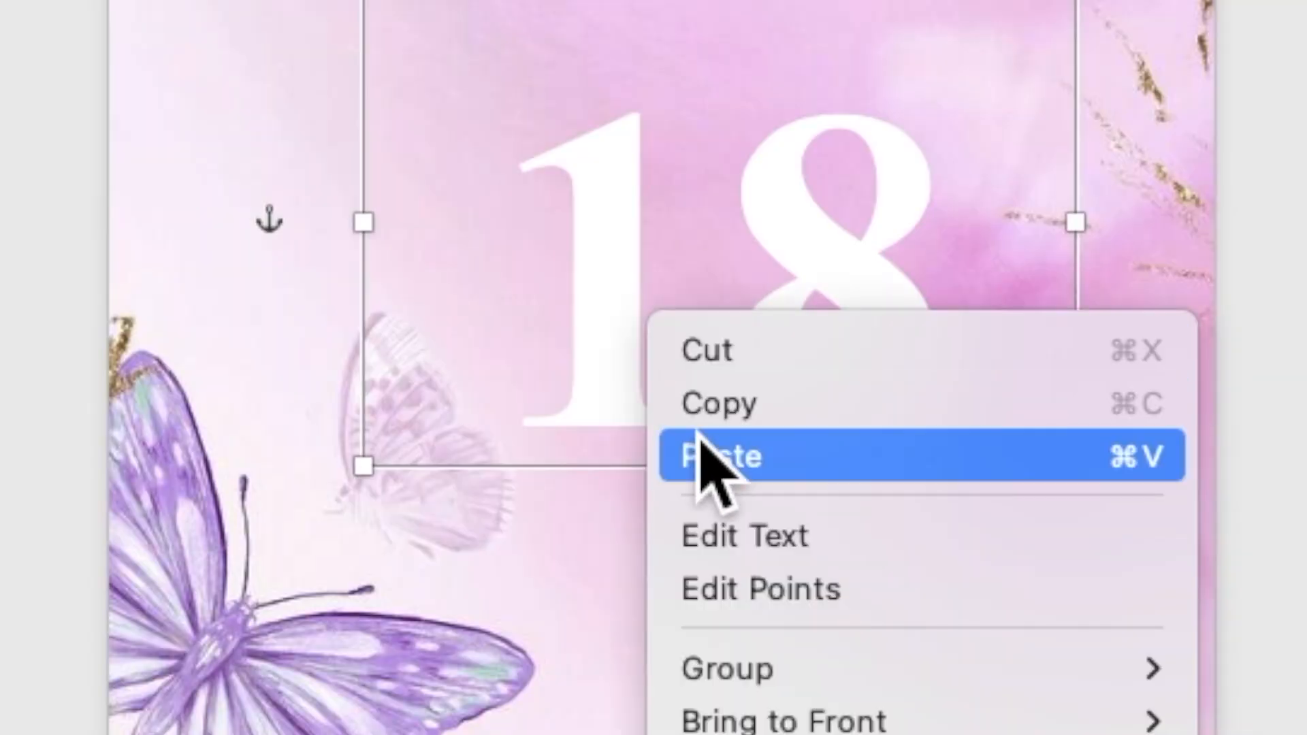
pyautogui.click(715, 463)
pyautogui.moveTo(677, 280); pyautogui.dragTo(678, 412)
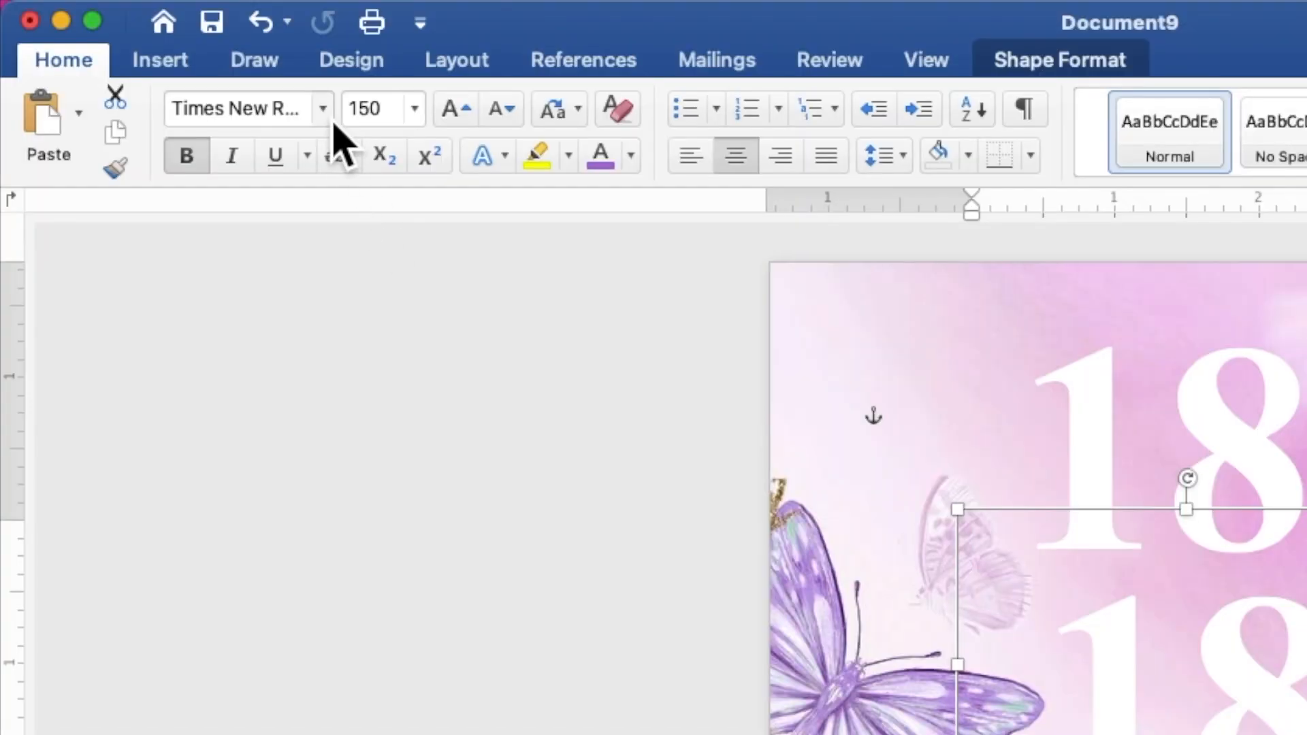
pyautogui.click(189, 35)
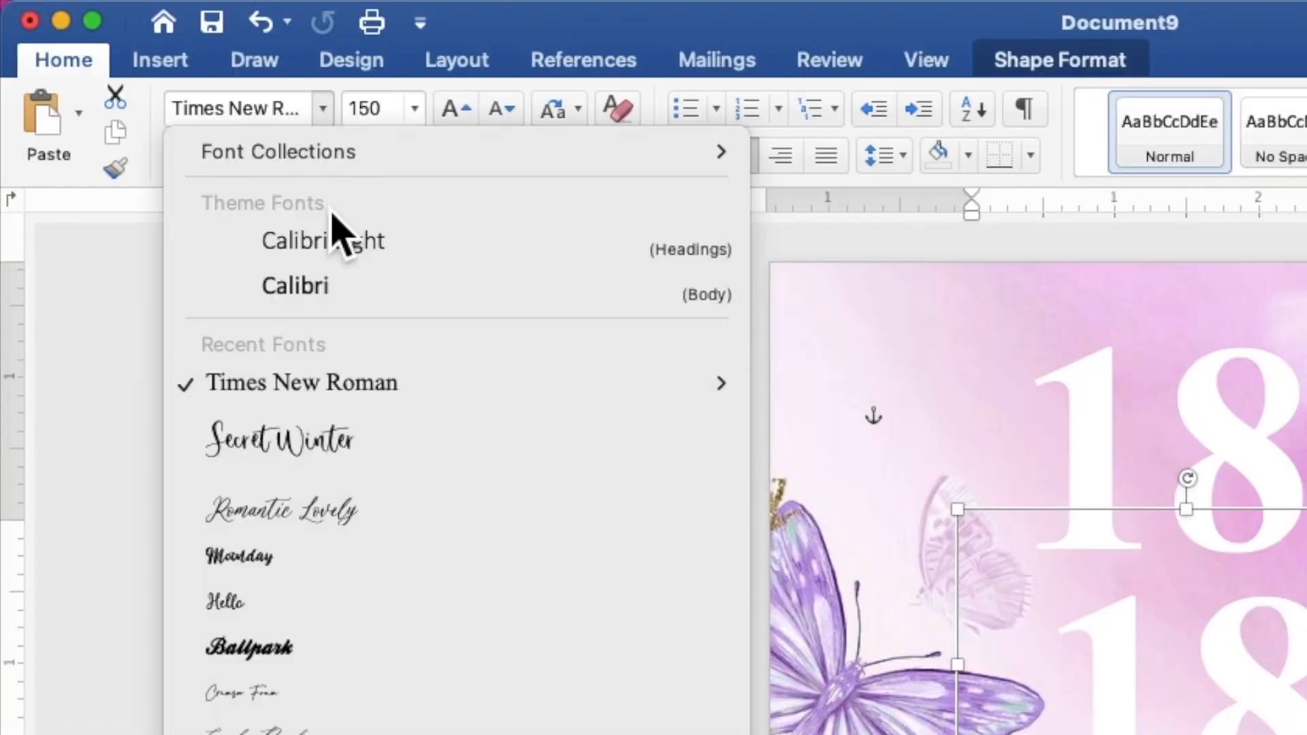
# Set the lower box's text to Crimson Foam at size 120 and widen the box leftward.
pyautogui.click(328, 693)
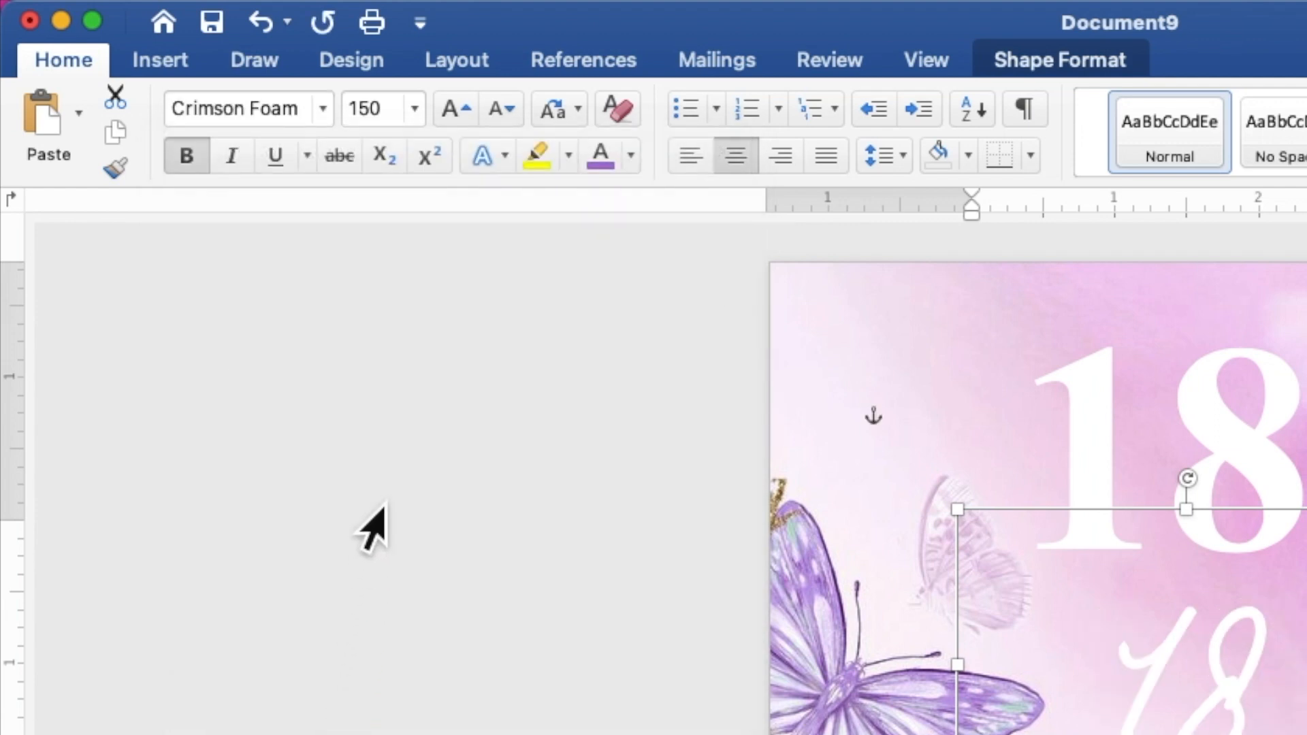
pyautogui.click(368, 116)
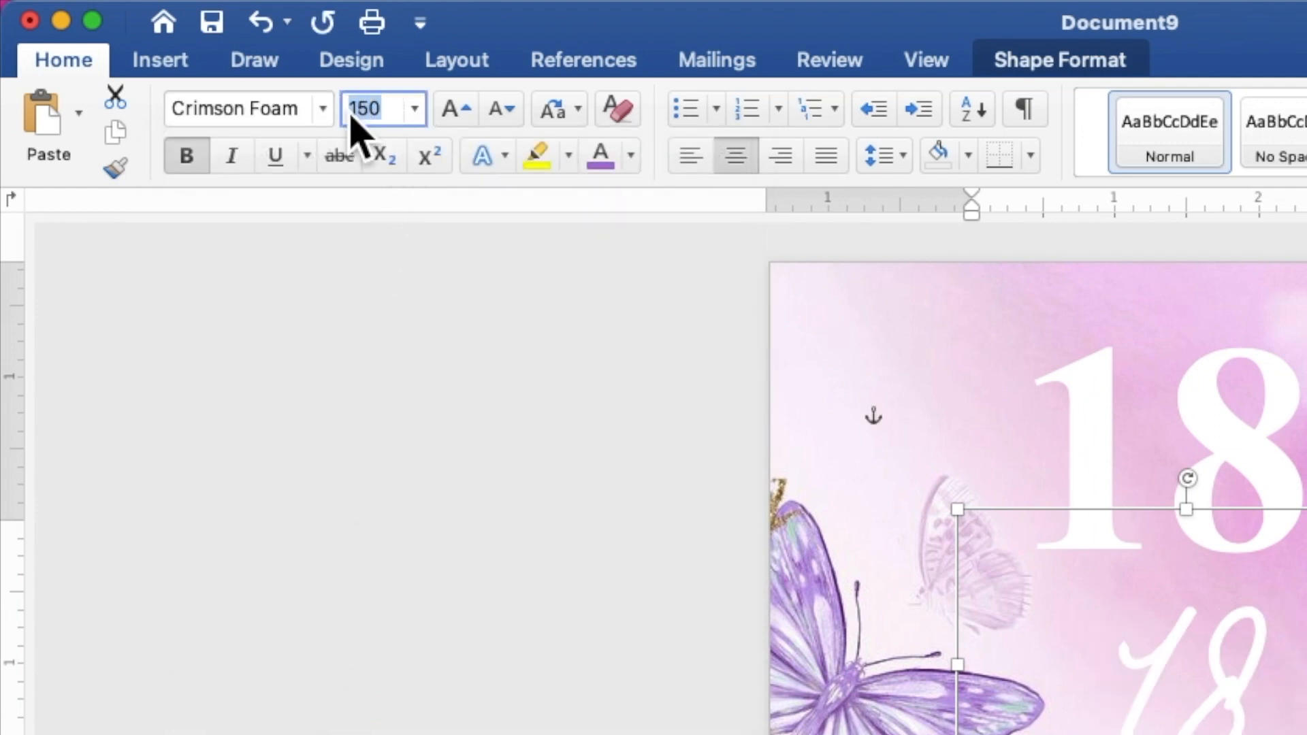
pyautogui.write('1')
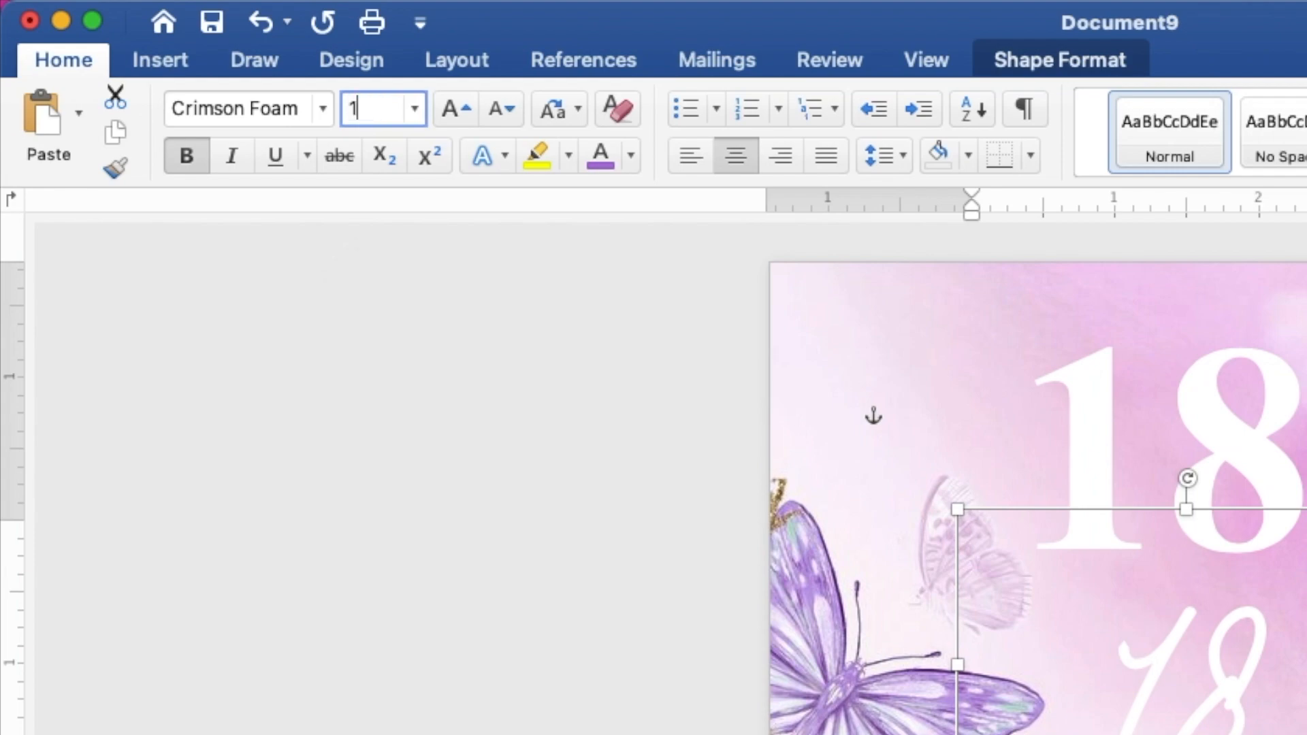
pyautogui.write('20')
pyautogui.press('Return')
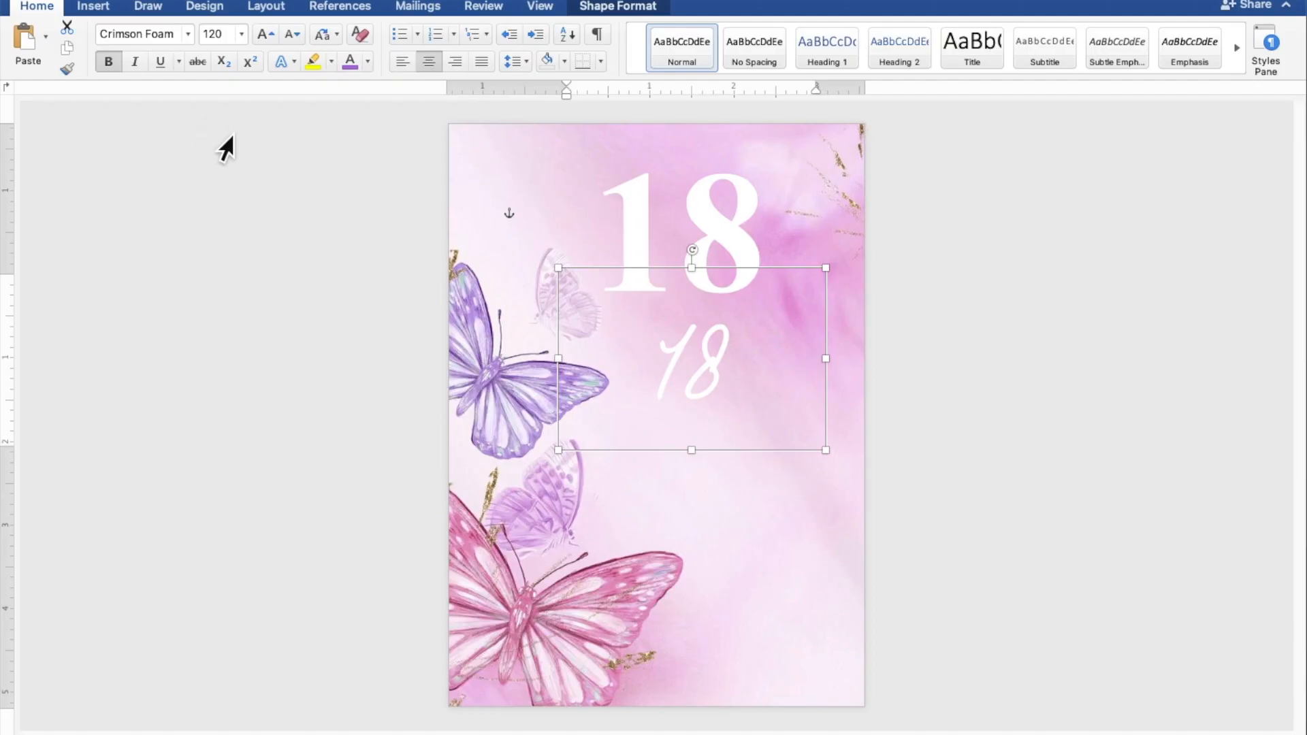
pyautogui.moveTo(571, 373); pyautogui.dragTo(496, 373)
# Replace the lower box's text with the word 'eighteen'.
pyautogui.moveTo(725, 385); pyautogui.dragTo(636, 371)
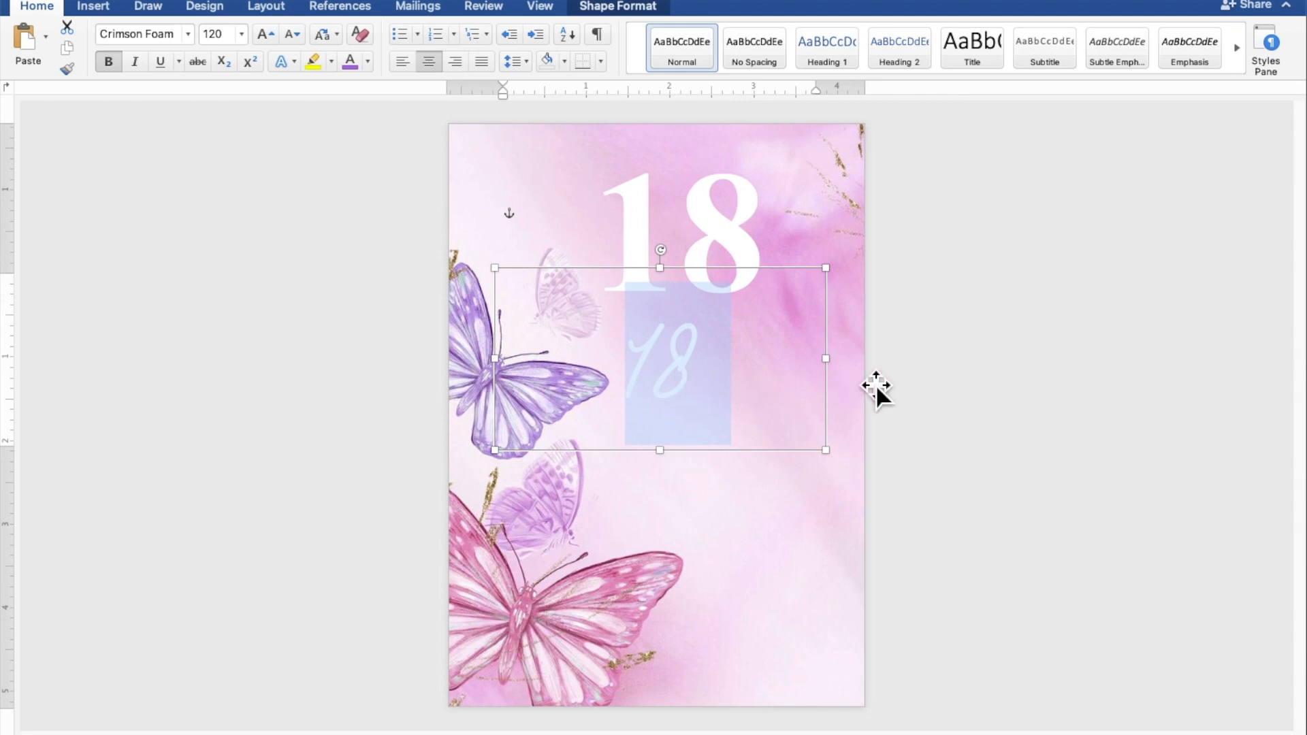
pyautogui.write('E')
pyautogui.press('BackSpace')
pyautogui.write('eig')
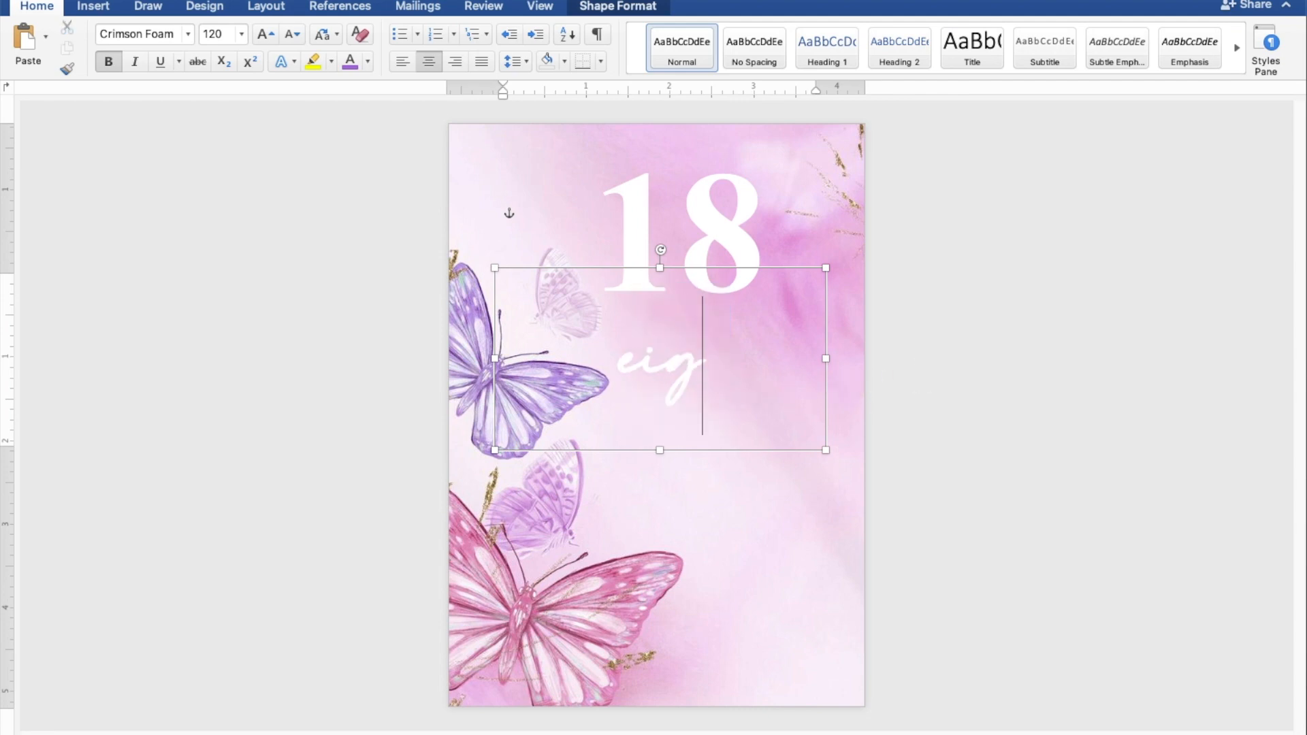
pyautogui.write('hte')
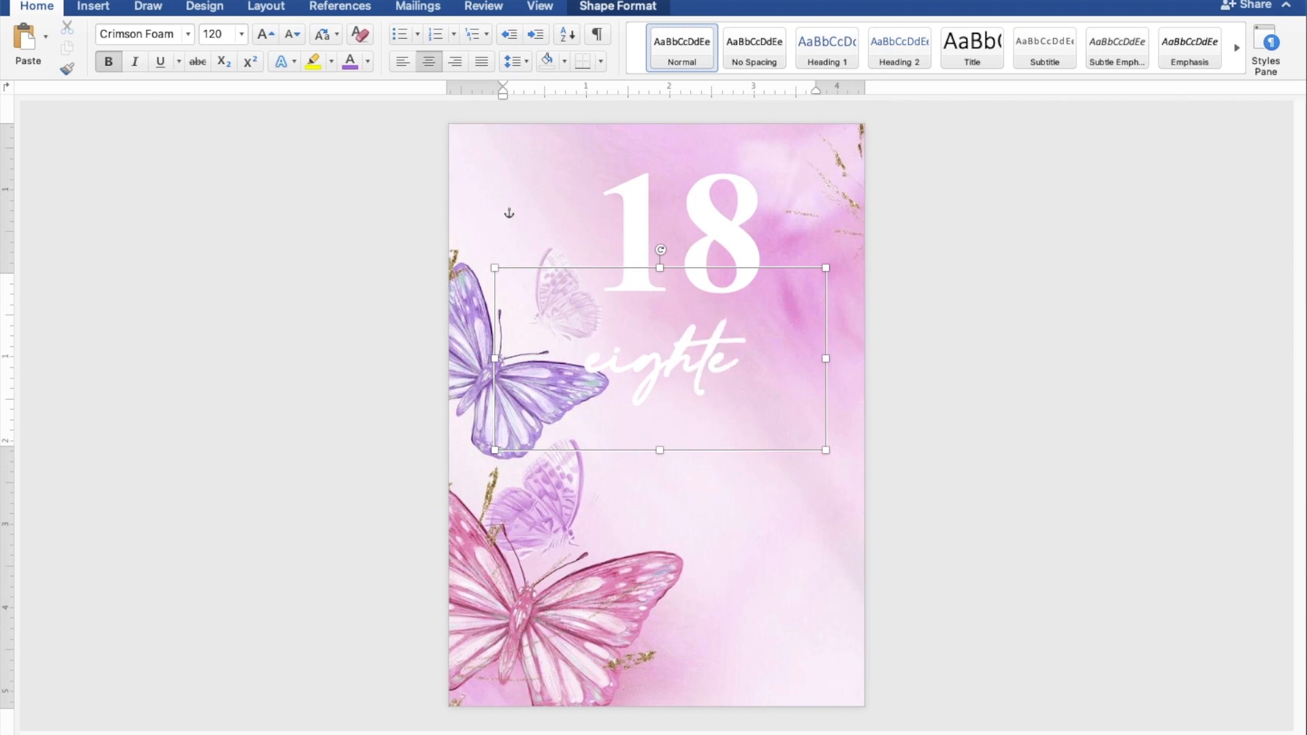
pyautogui.write('en')
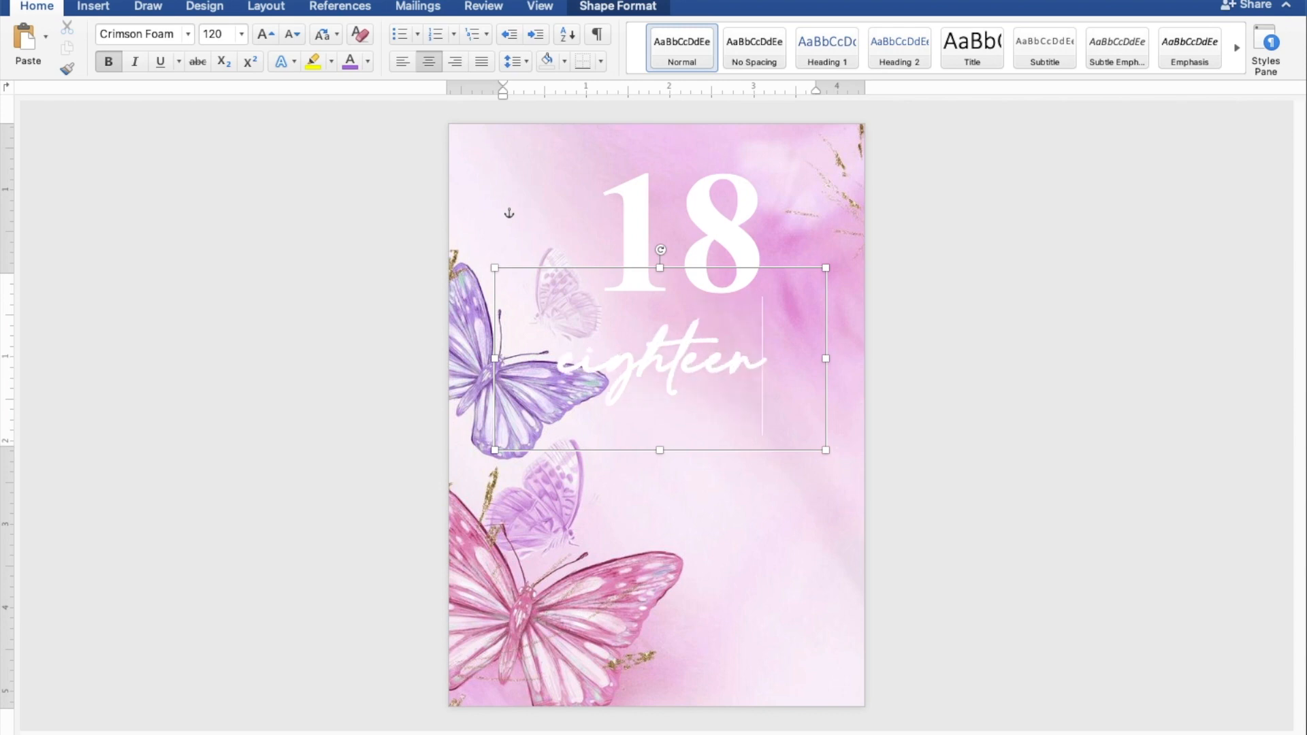
pyautogui.moveTo(796, 377); pyautogui.dragTo(559, 369)
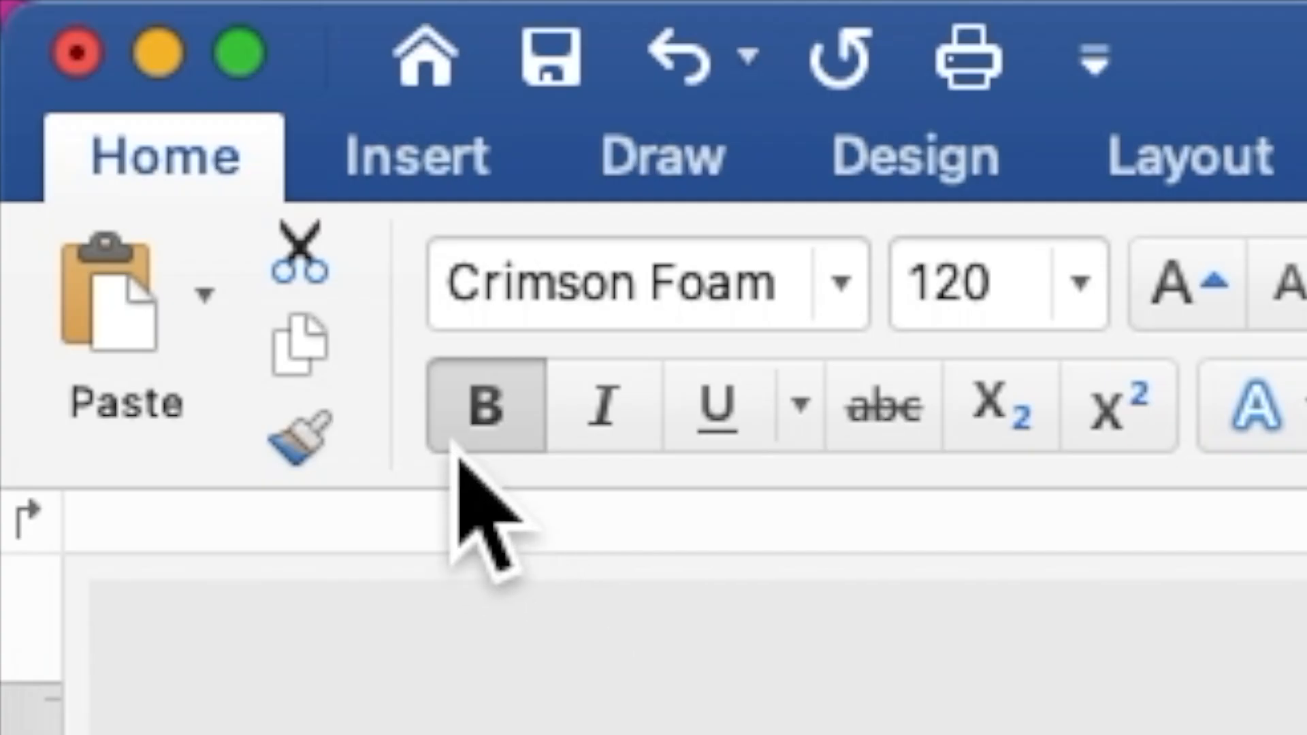
# Remove bold from 'eighteen' and give it a pink glow text effect.
pyautogui.click(105, 66)
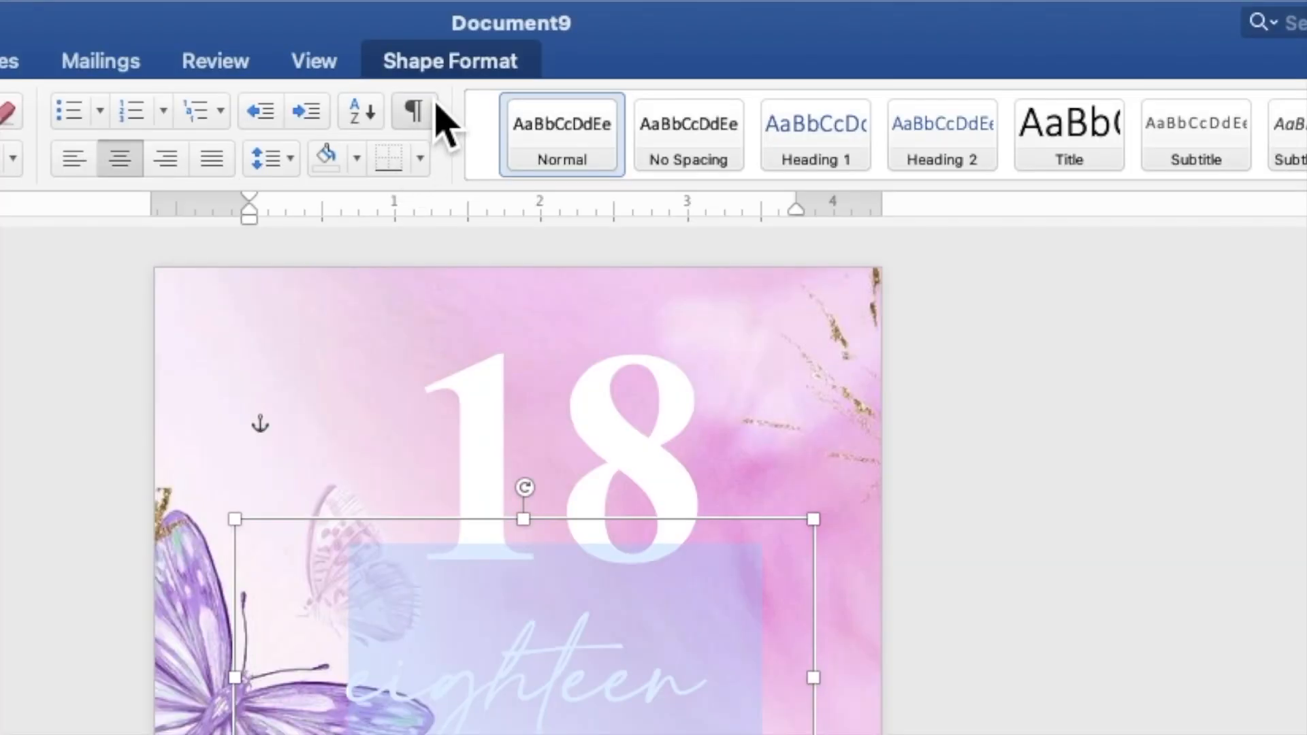
pyautogui.click(444, 63)
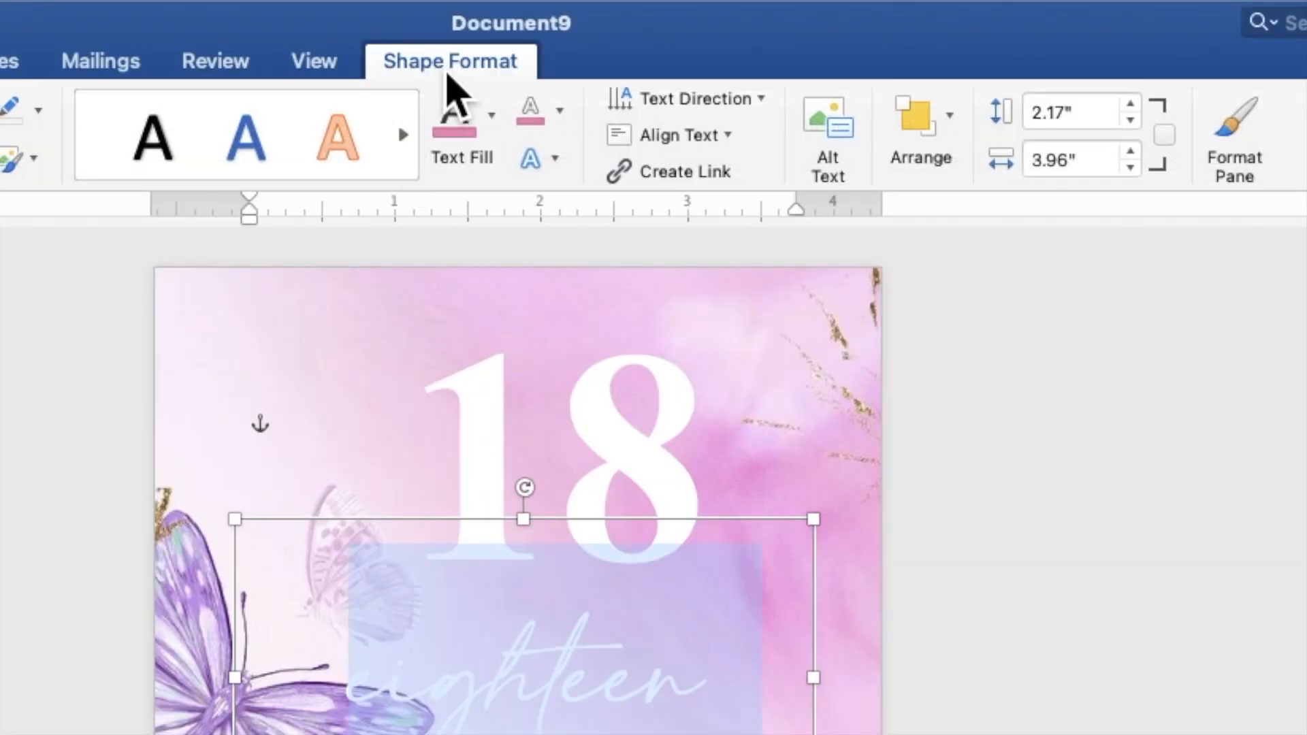
pyautogui.click(548, 162)
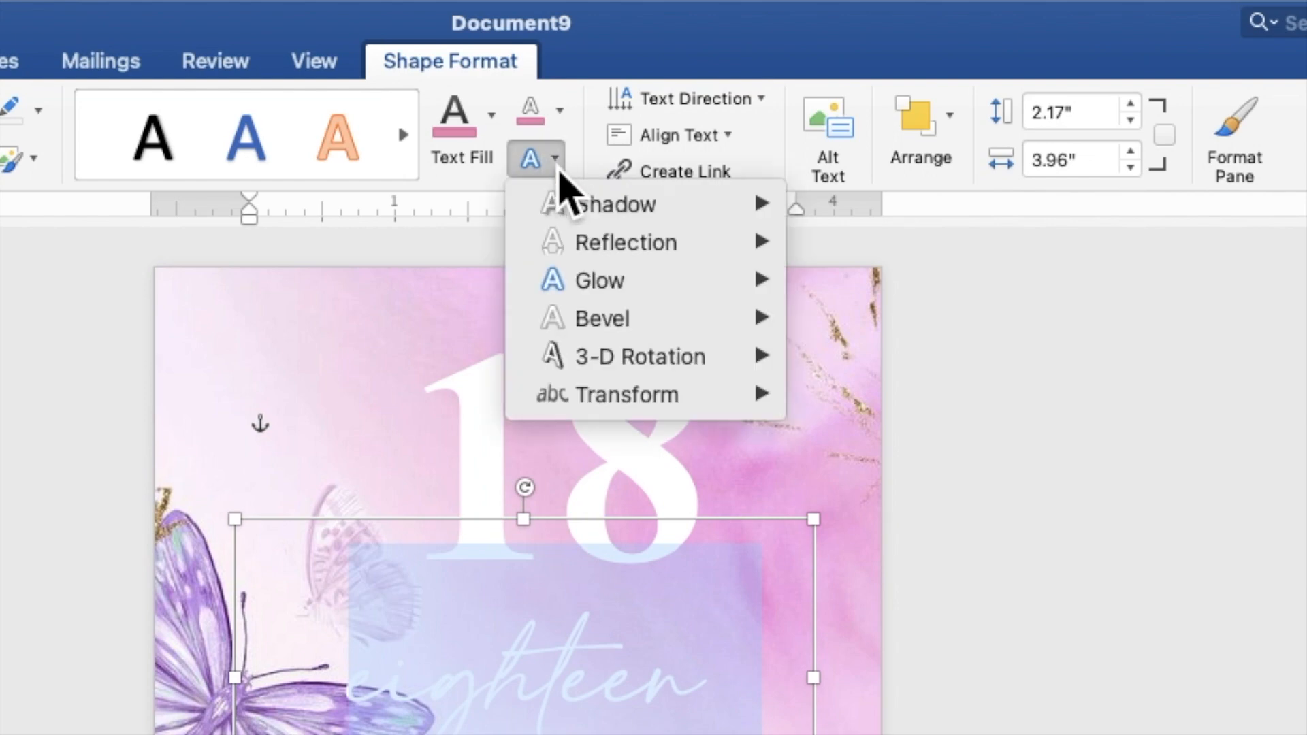
pyautogui.moveTo(604, 291)
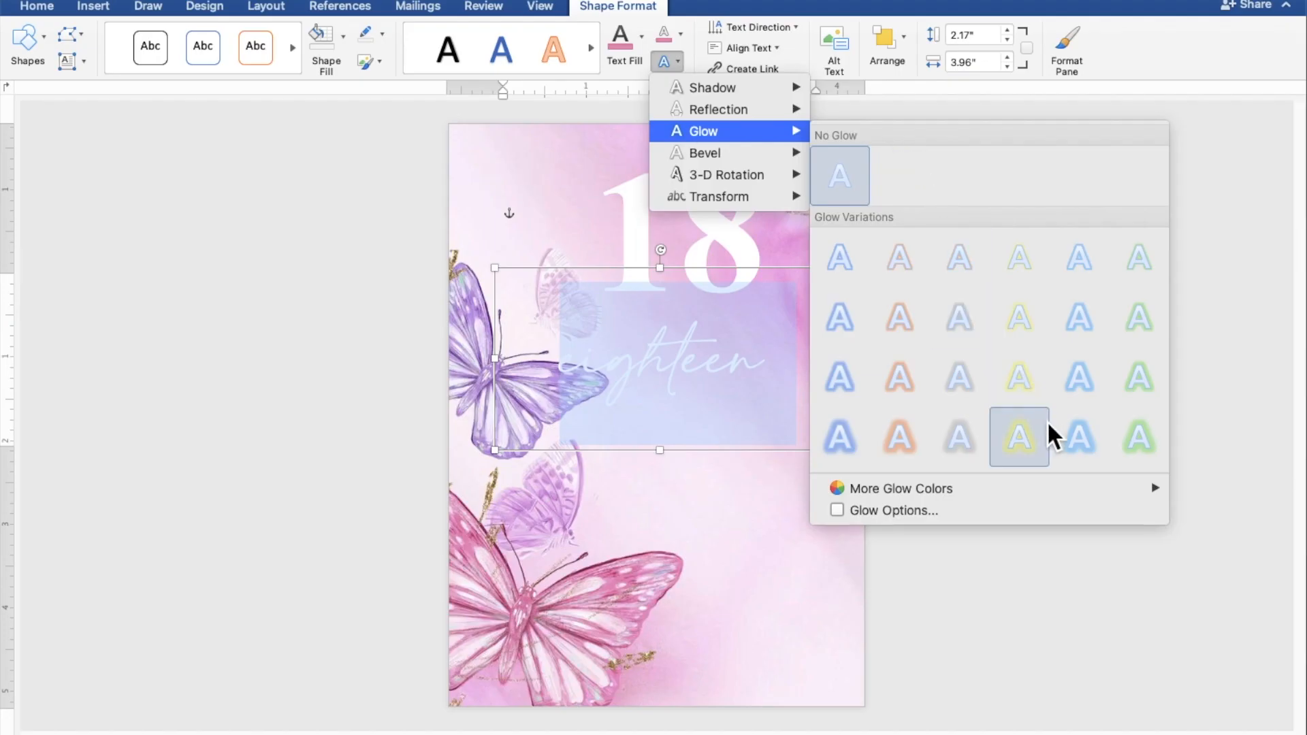
pyautogui.moveTo(1079, 488)
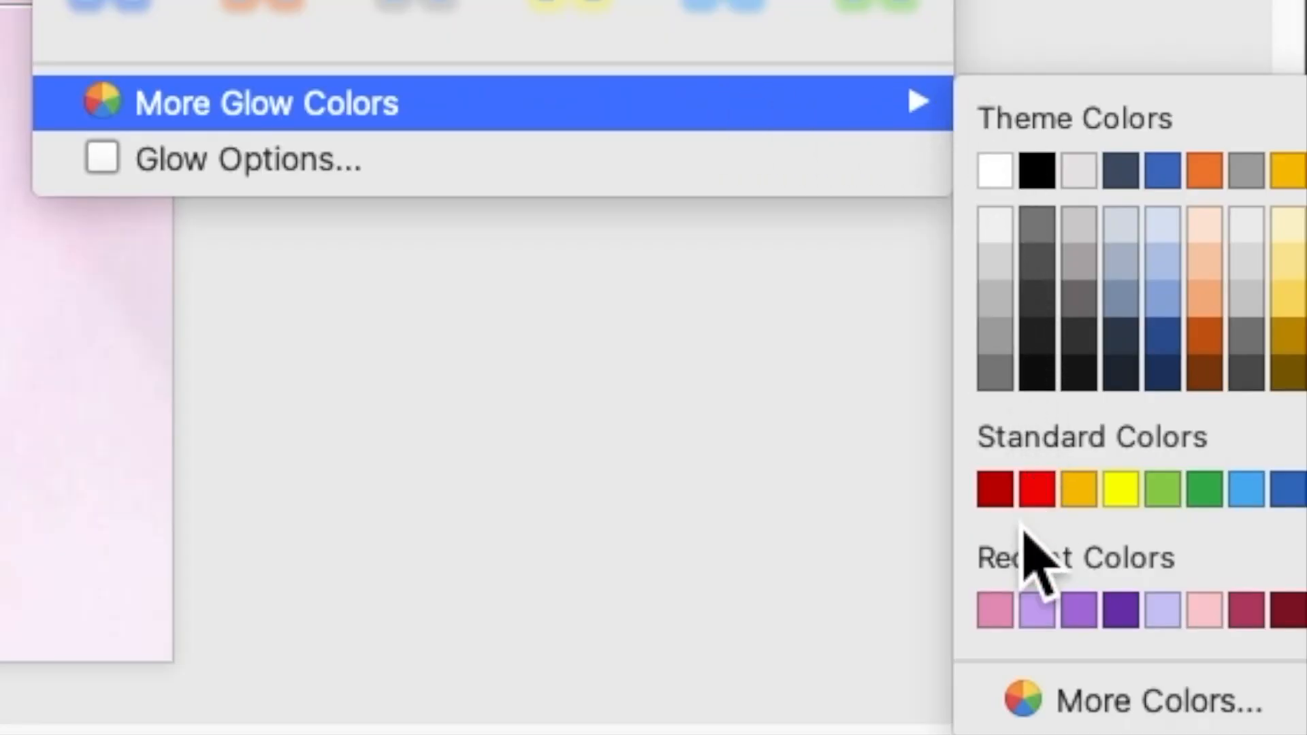
pyautogui.click(1012, 628)
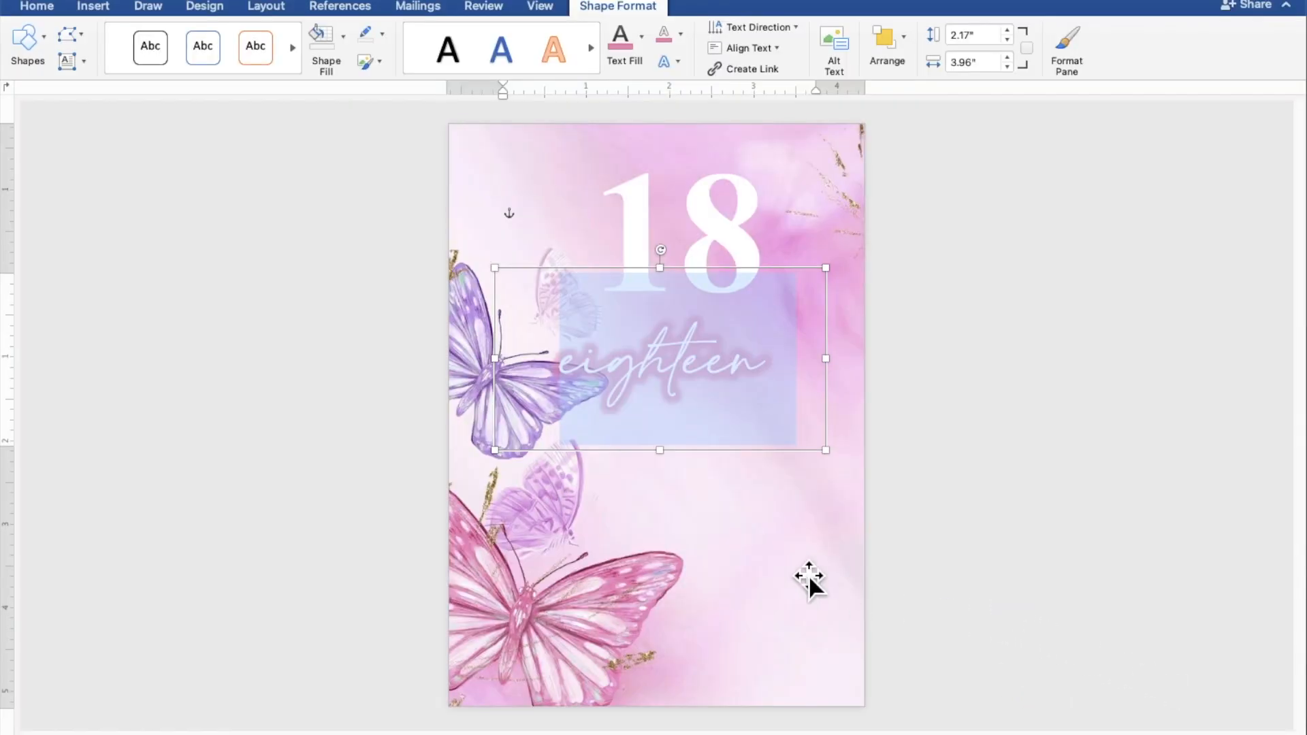
# Shorten the eighteen box to 1.9 inches tall and nudge it up over the large 18.
pyautogui.moveTo(680, 470); pyautogui.dragTo(698, 267)
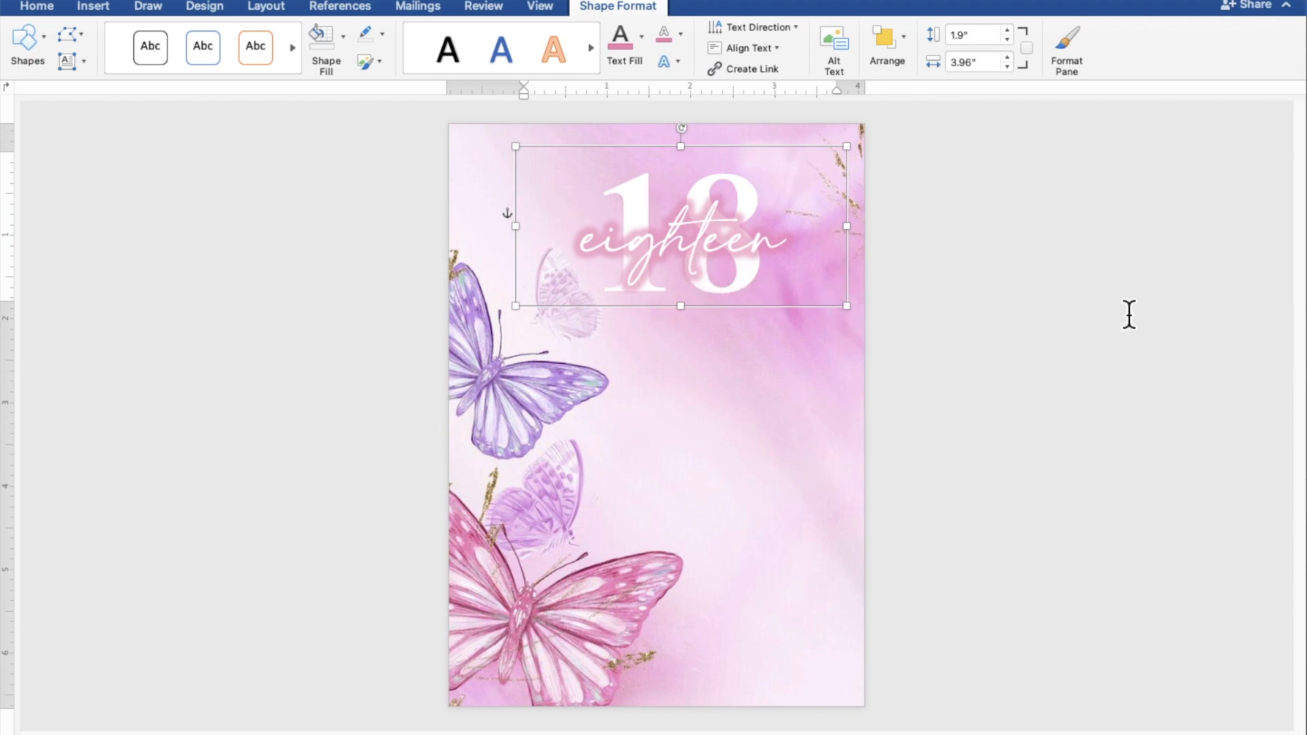
pyautogui.press('Up')
pyautogui.press('Up')
pyautogui.press('Up')
pyautogui.press('Up')
pyautogui.press('Up')
pyautogui.press('Up')
pyautogui.press('Up')
pyautogui.press('Up')
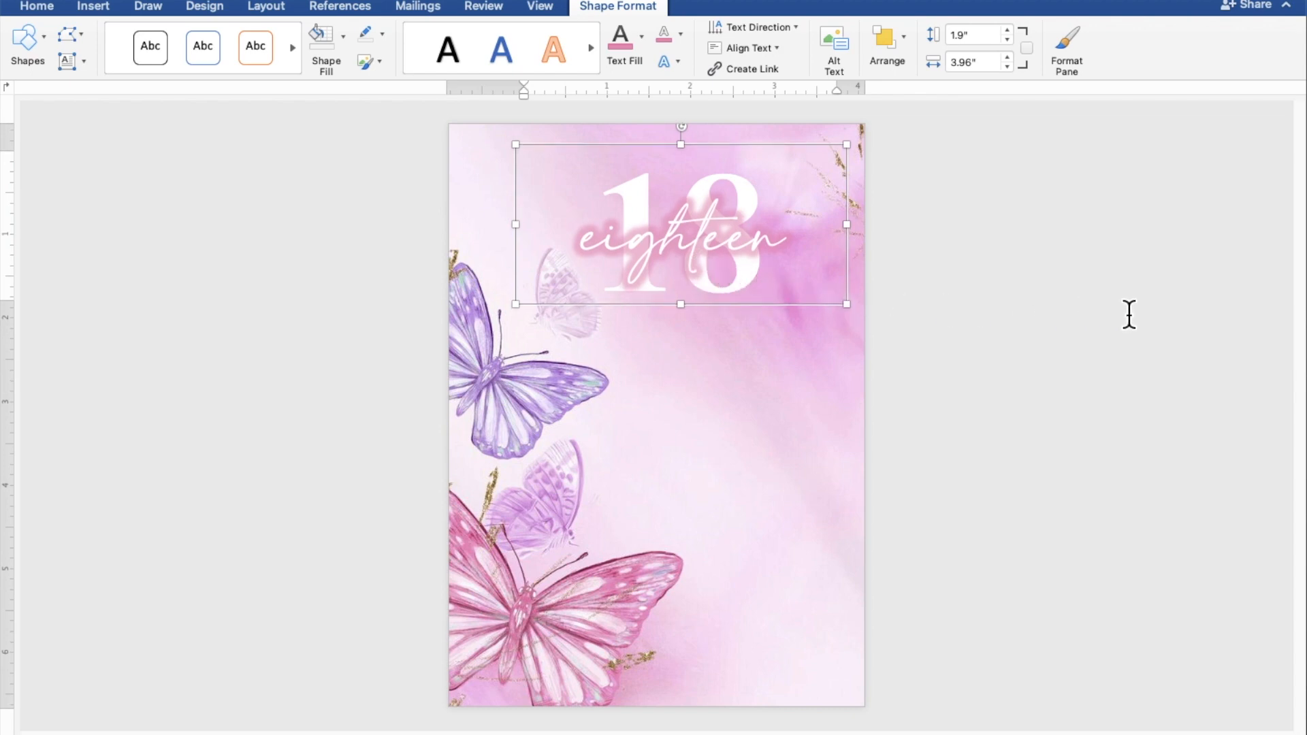
pyautogui.click(1129, 315)
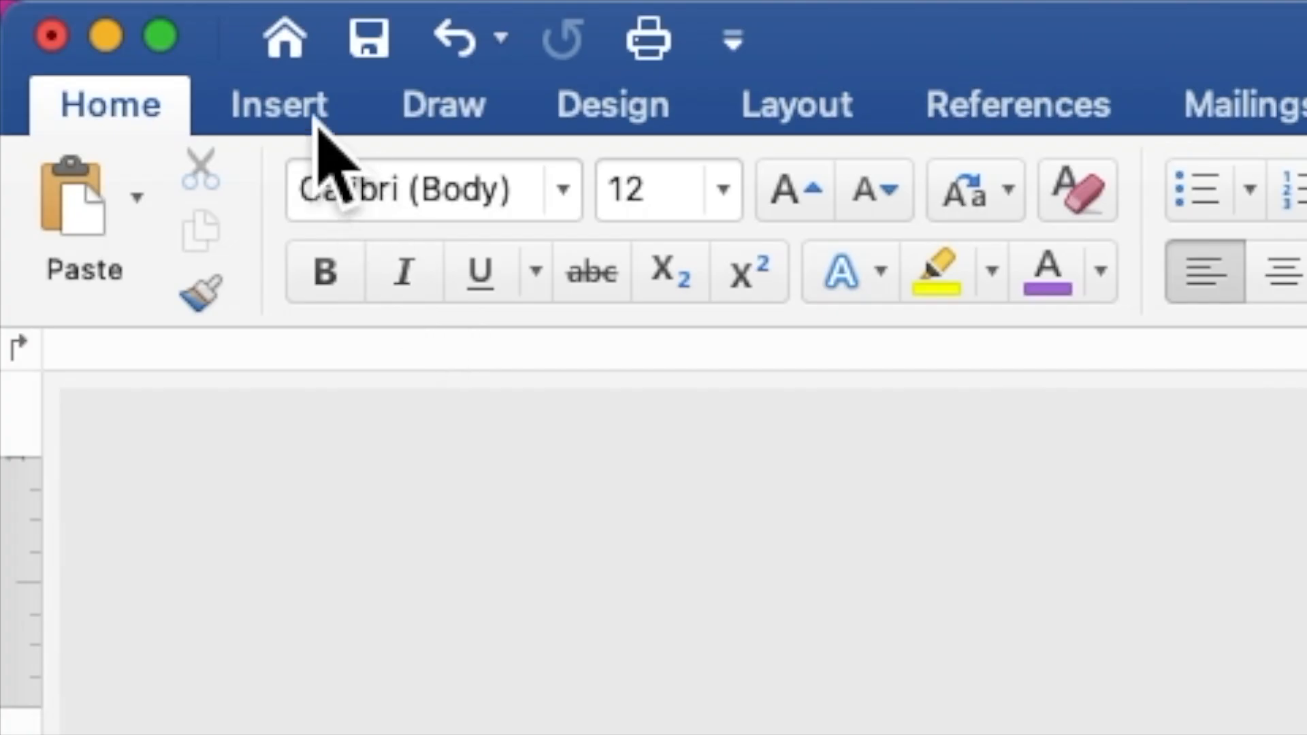
# Insert a 2.78" by 1.22" rectangle on the right below the glowing eighteen title.
pyautogui.click(102, 9)
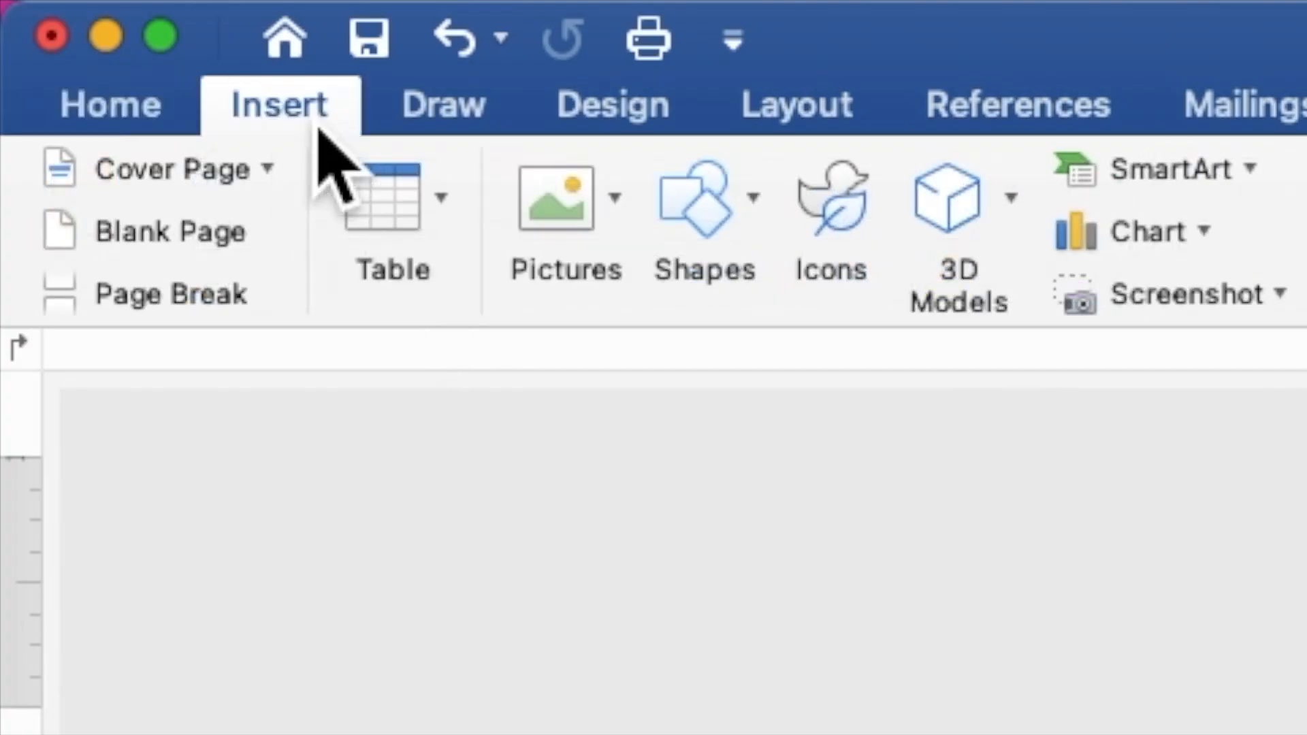
pyautogui.click(689, 204)
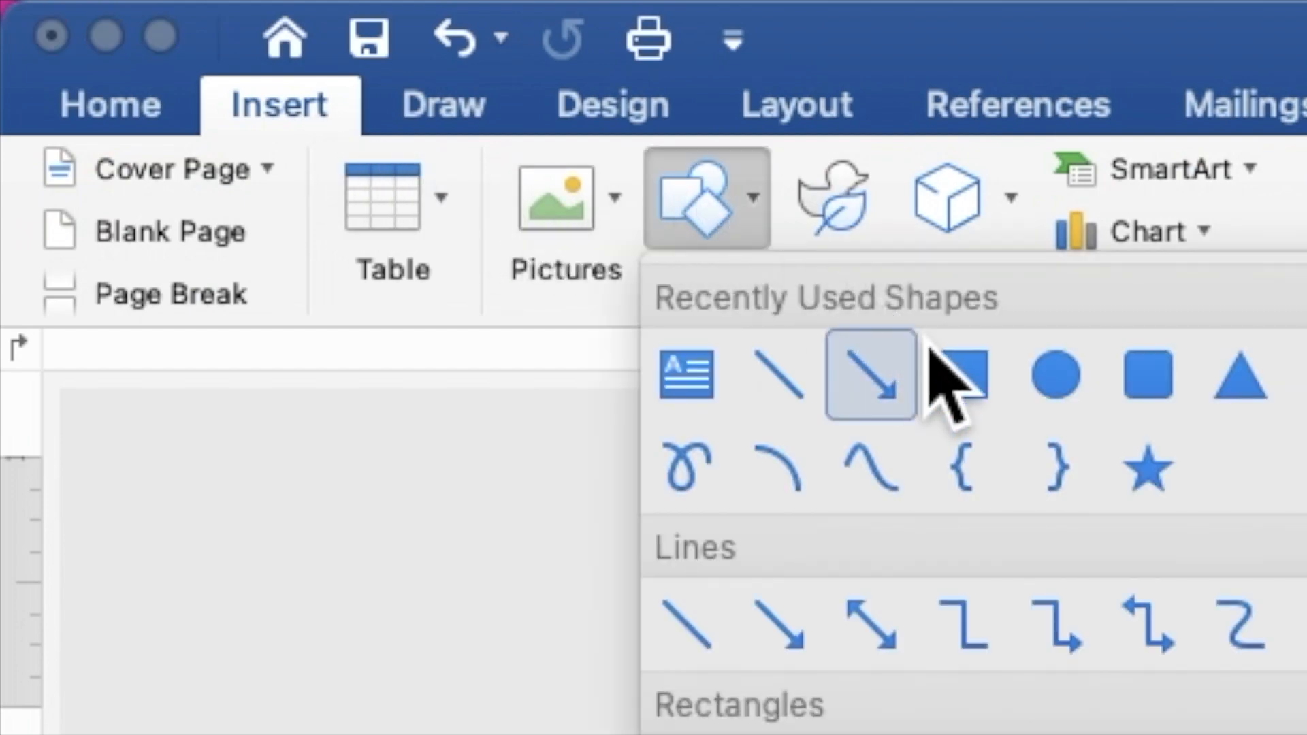
pyautogui.click(985, 385)
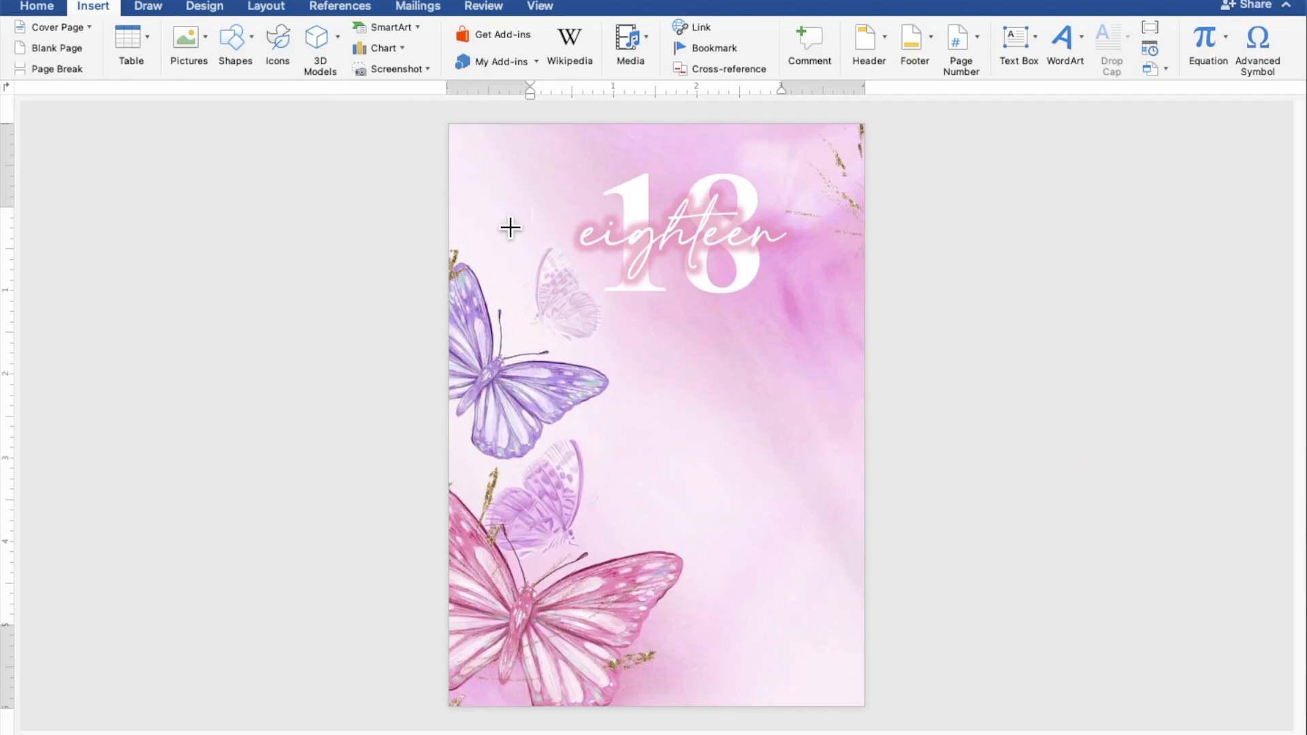
pyautogui.moveTo(640, 348); pyautogui.dragTo(871, 446)
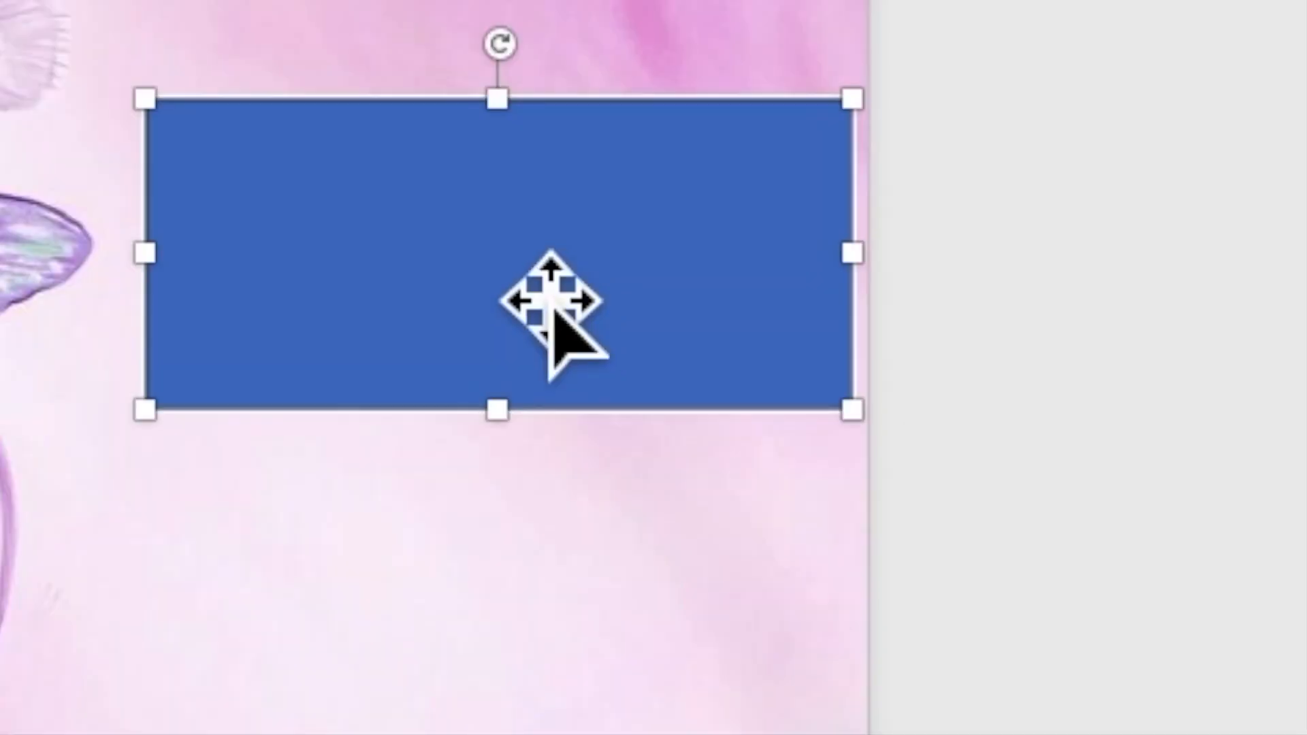
pyautogui.rightClick(511, 257)
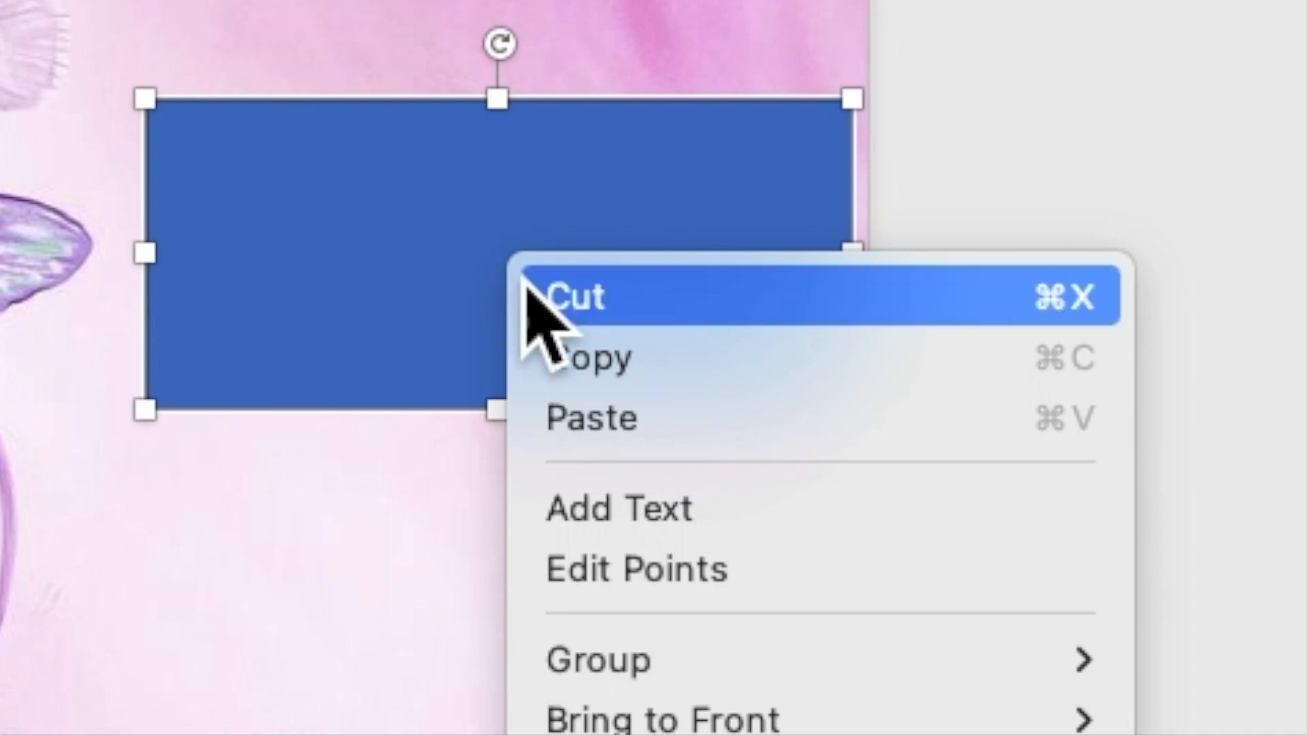
# Type 'JOIN US AS WE CELEBRATE' and 'THE 18TH BIRTHDAY OF' on two lines in the rectangle.
pyautogui.click(621, 507)
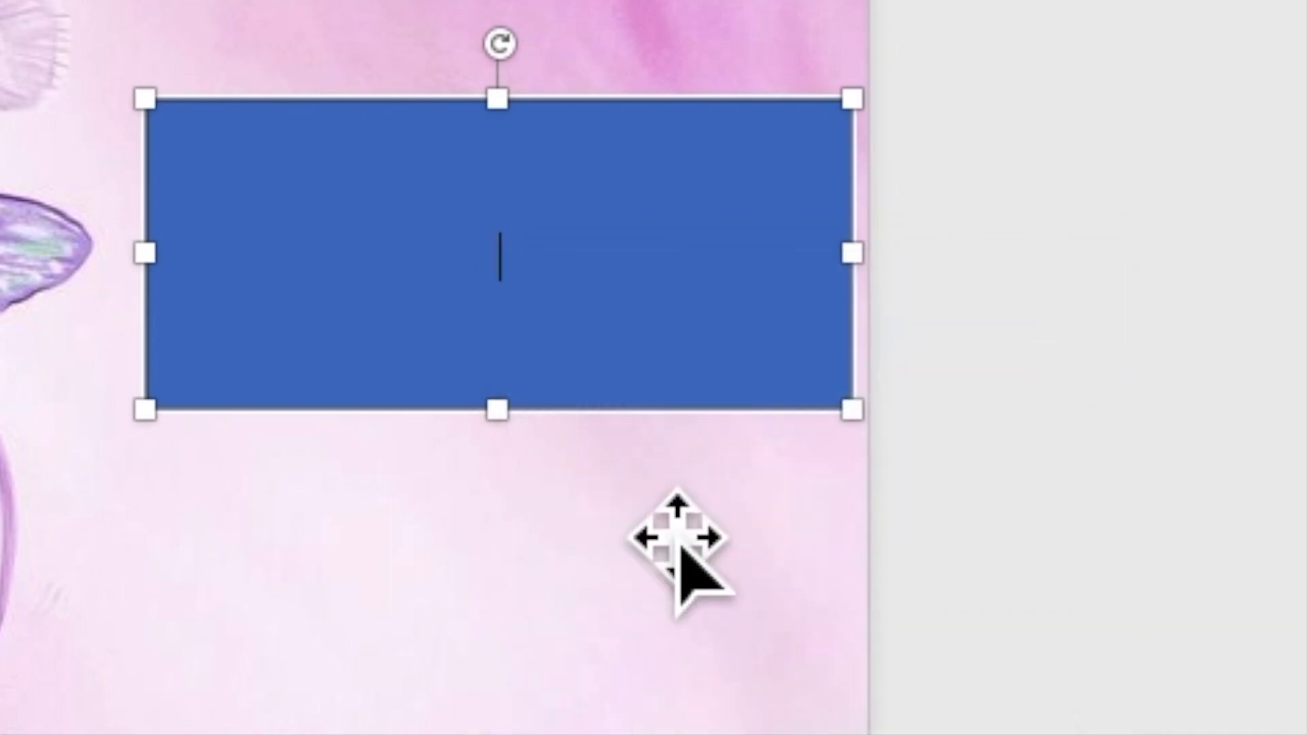
pyautogui.scroll(5, 941, 497)
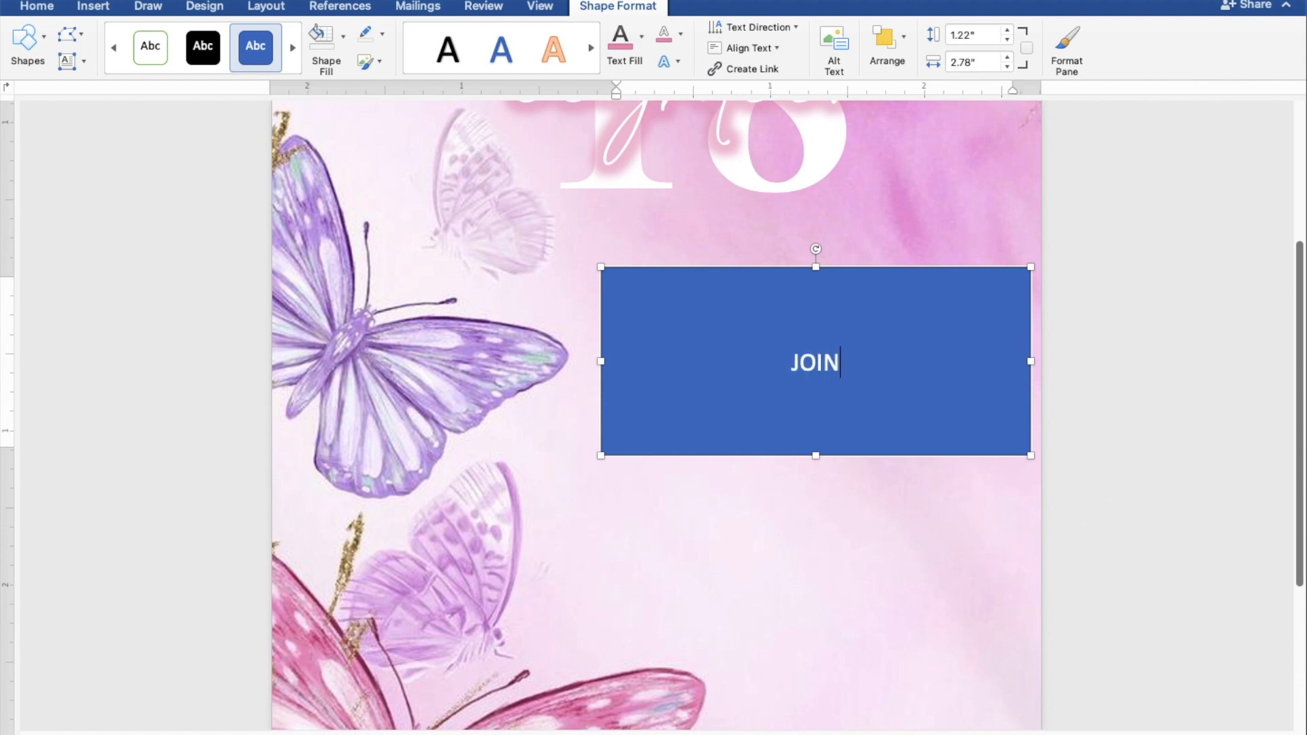
pyautogui.write('JOIN US AS')
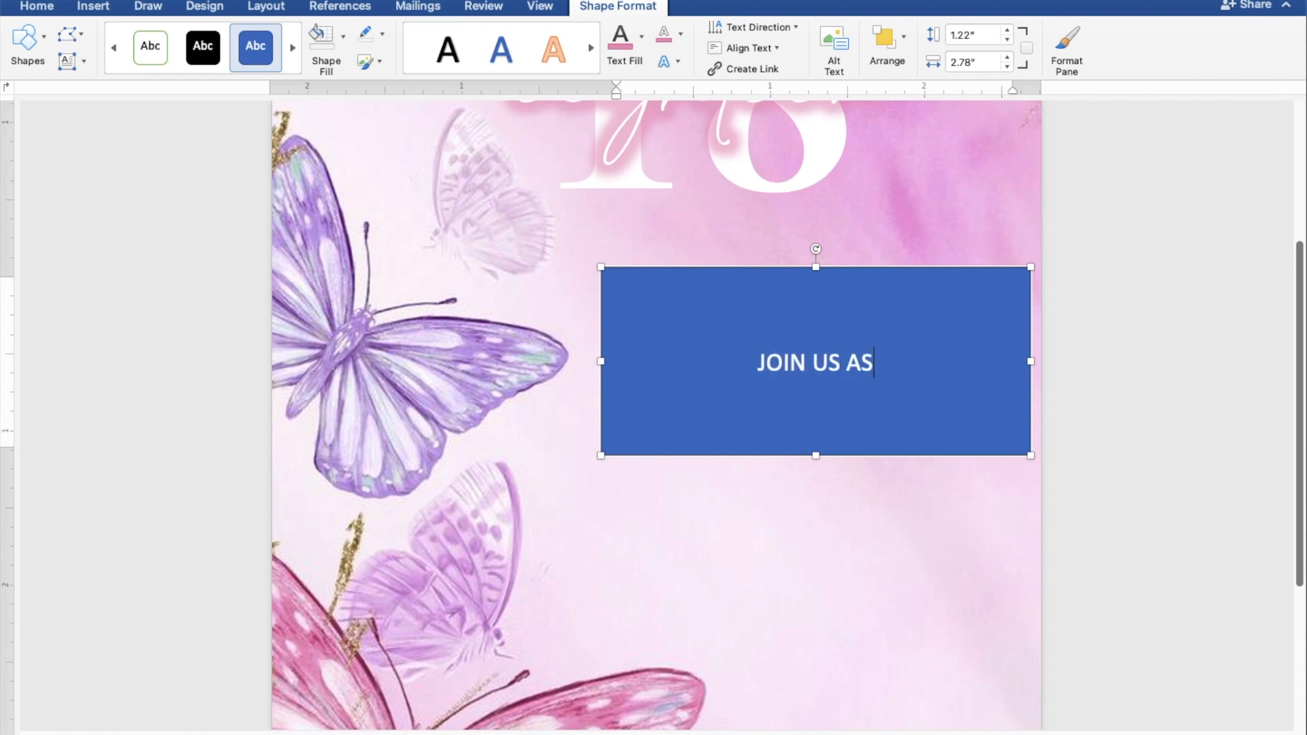
pyautogui.write(' WE CELE')
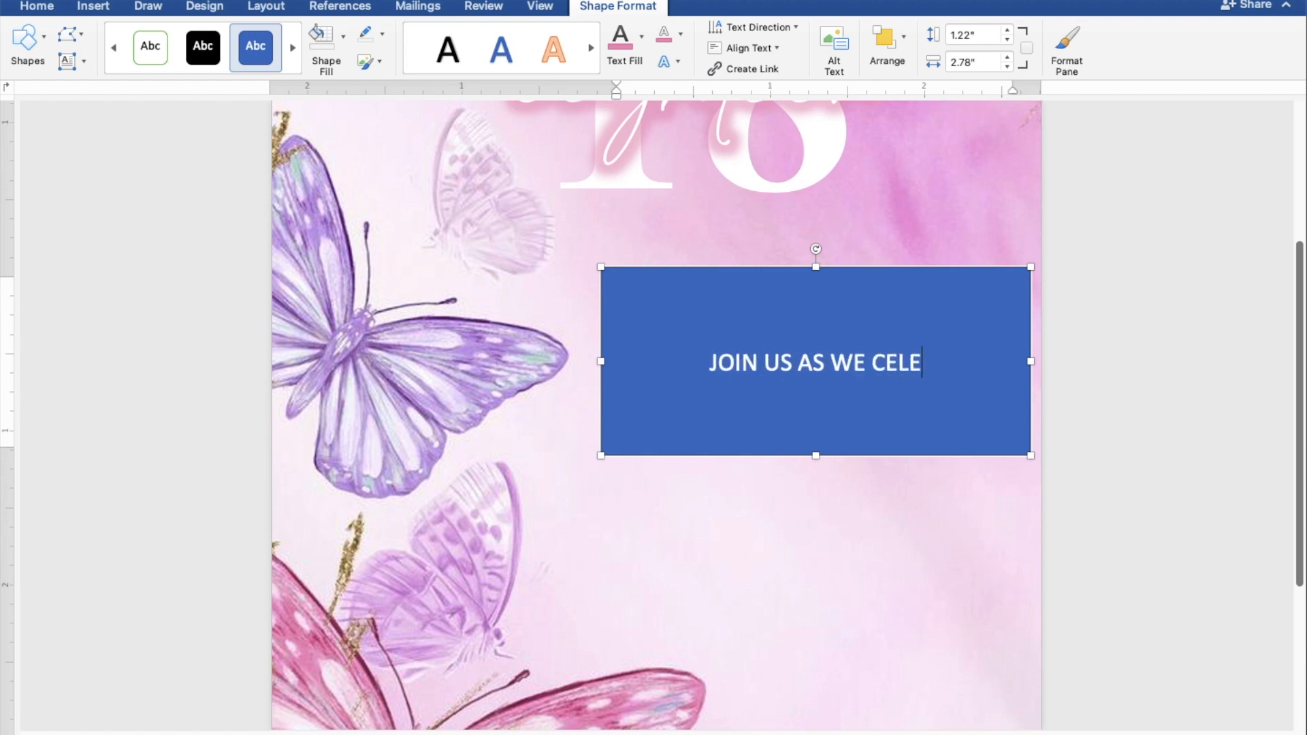
pyautogui.write('BRATE')
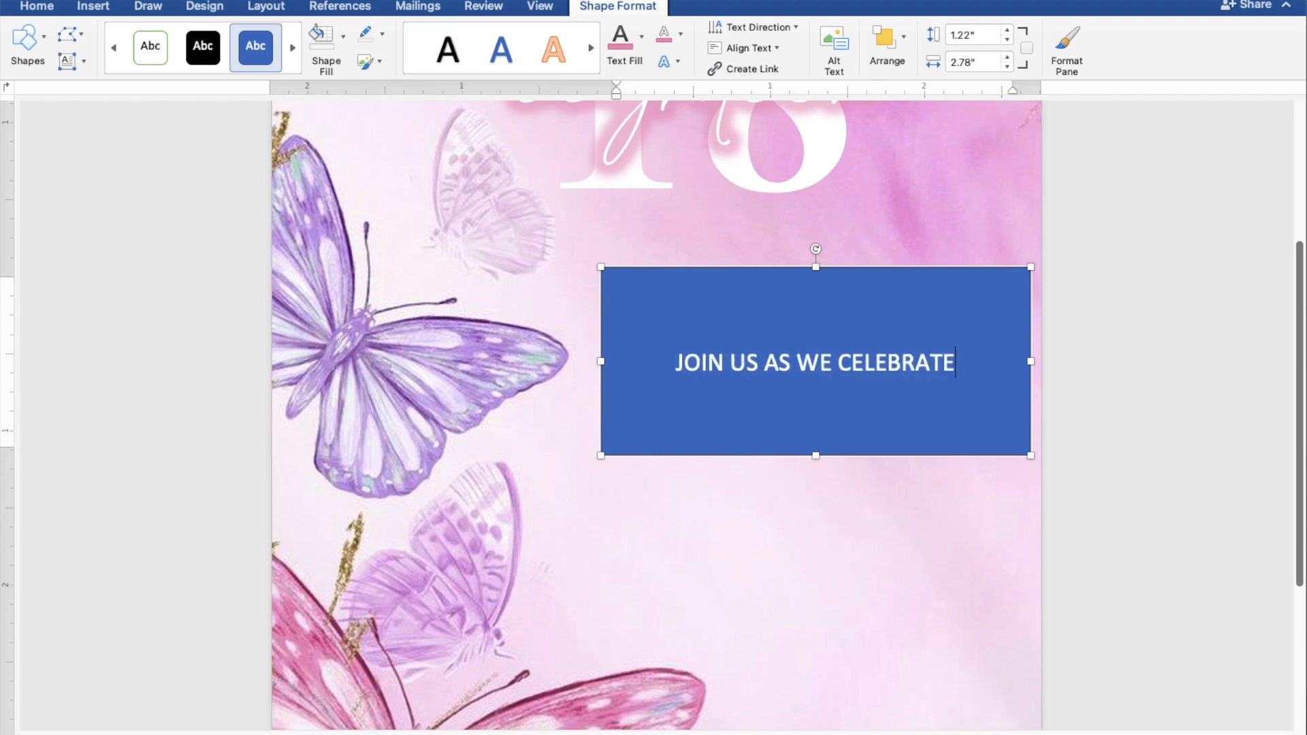
pyautogui.press('Return')
pyautogui.write('THE 18TH BIRTHDAY OF')
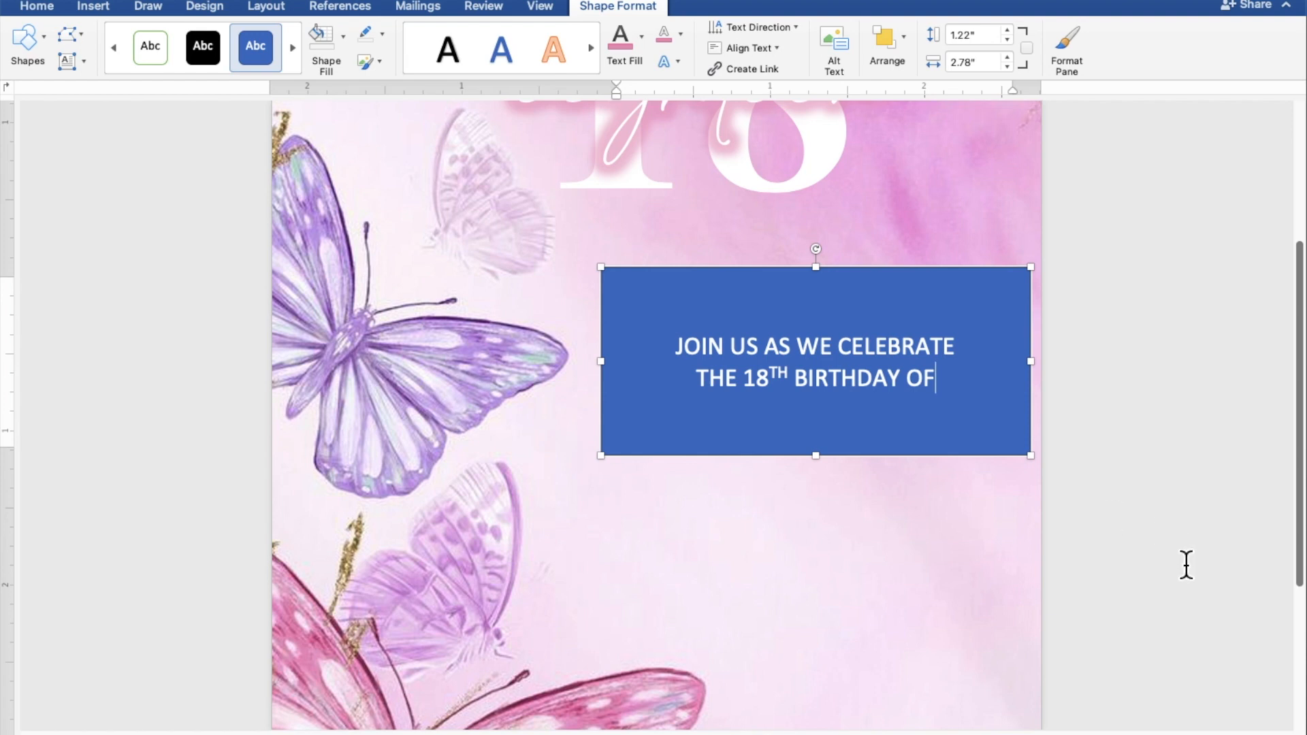
pyautogui.moveTo(966, 401); pyautogui.dragTo(705, 370)
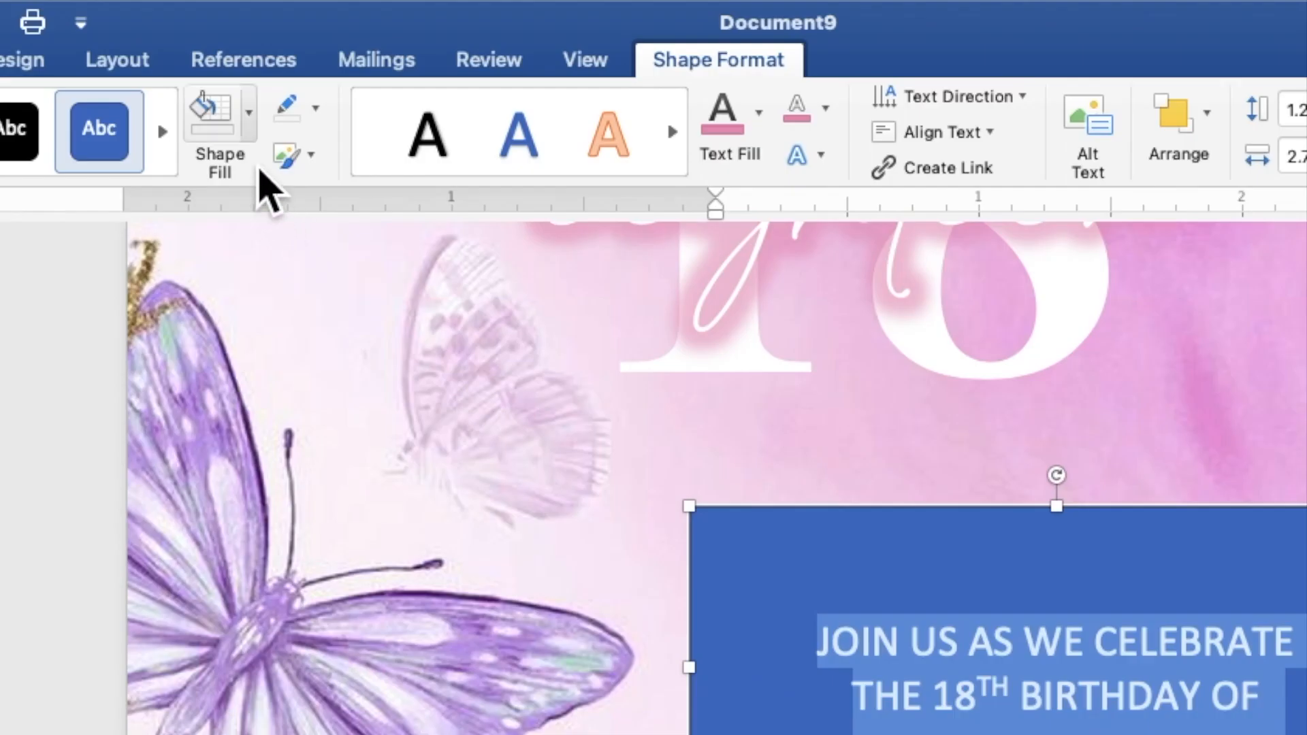
# Remove the invitation rectangle's fill and outline and make its text grey.
pyautogui.click(343, 46)
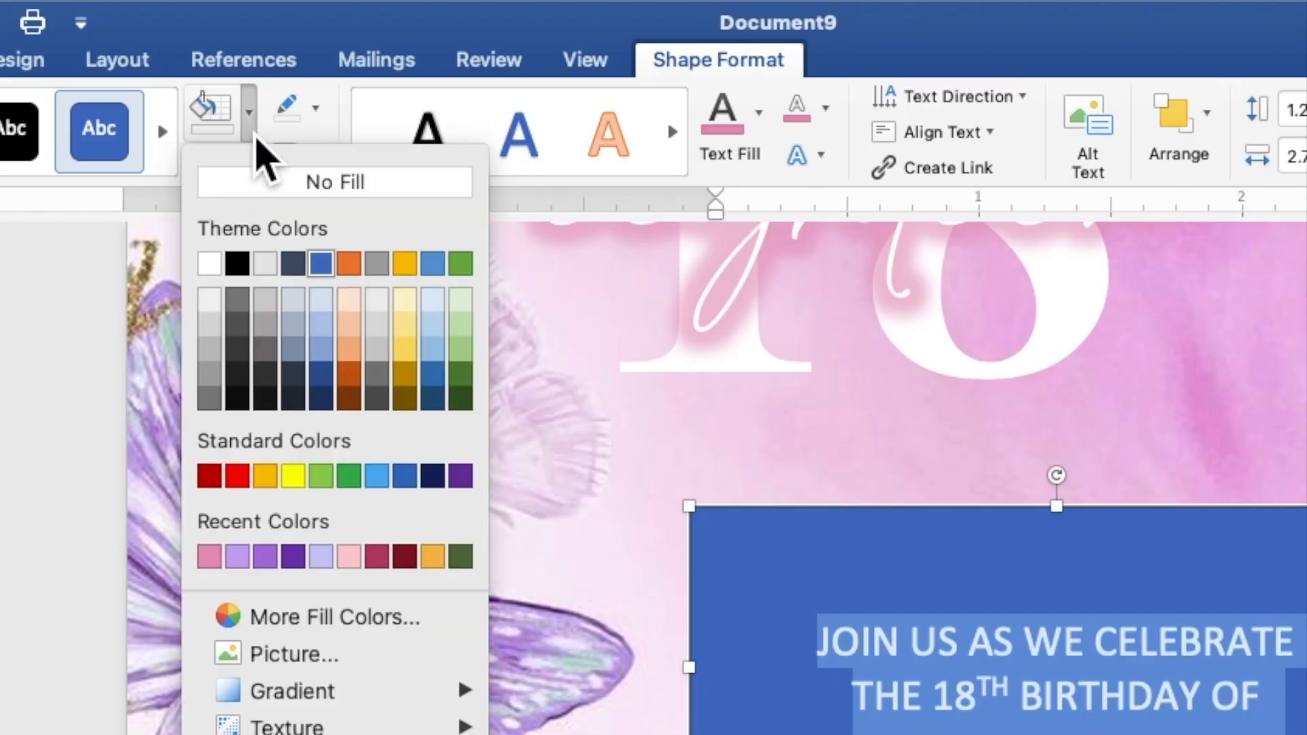
pyautogui.click(265, 182)
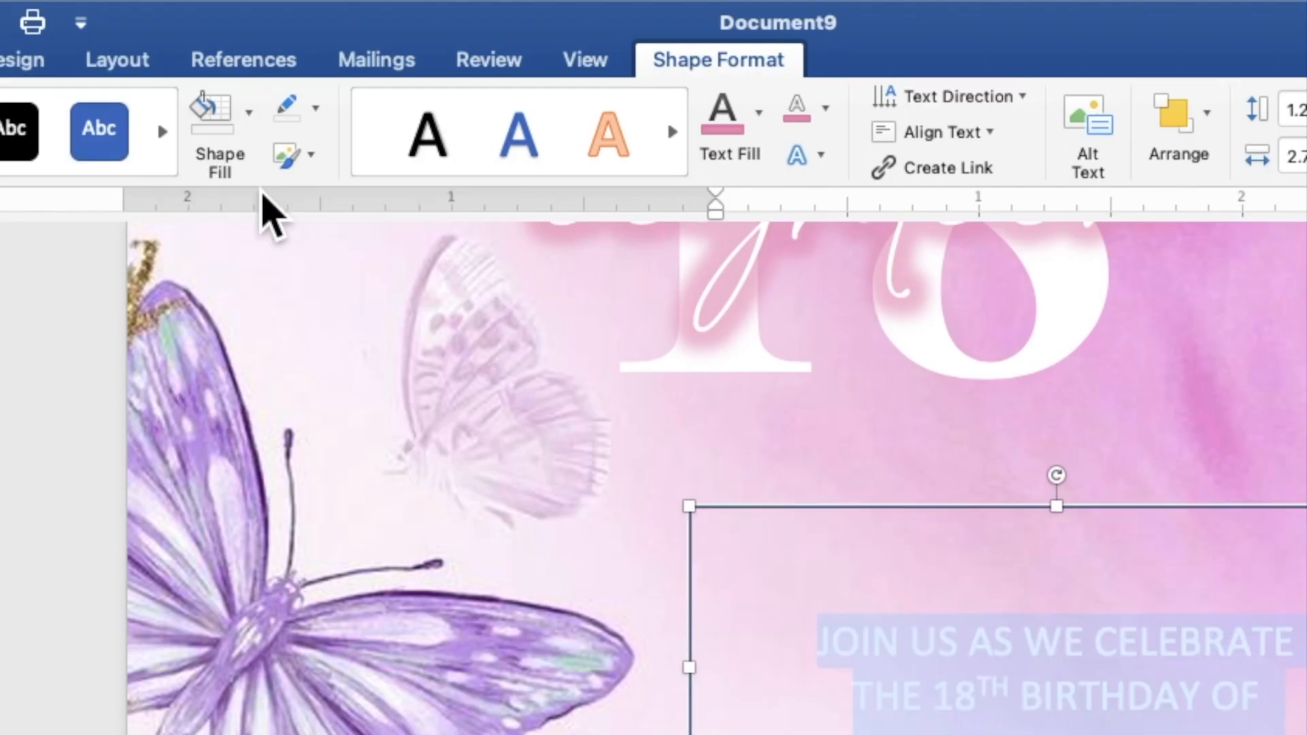
pyautogui.click(316, 121)
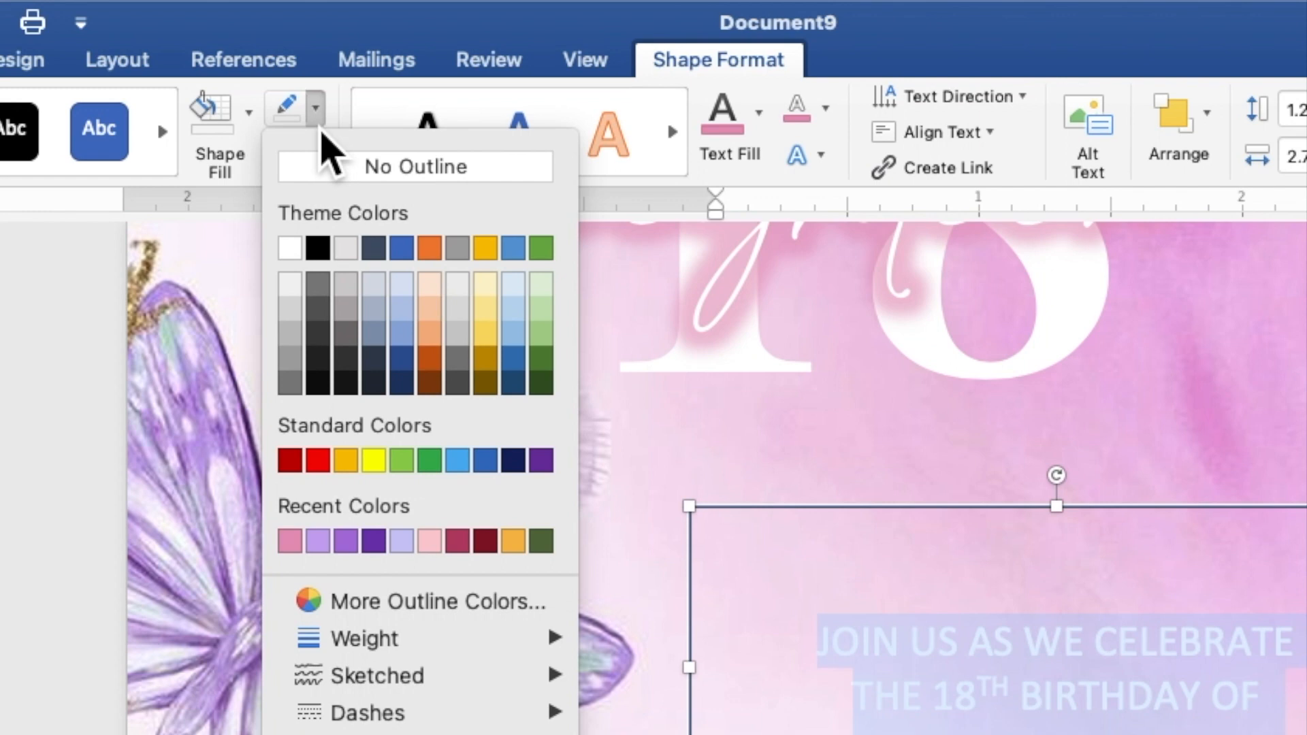
pyautogui.click(329, 172)
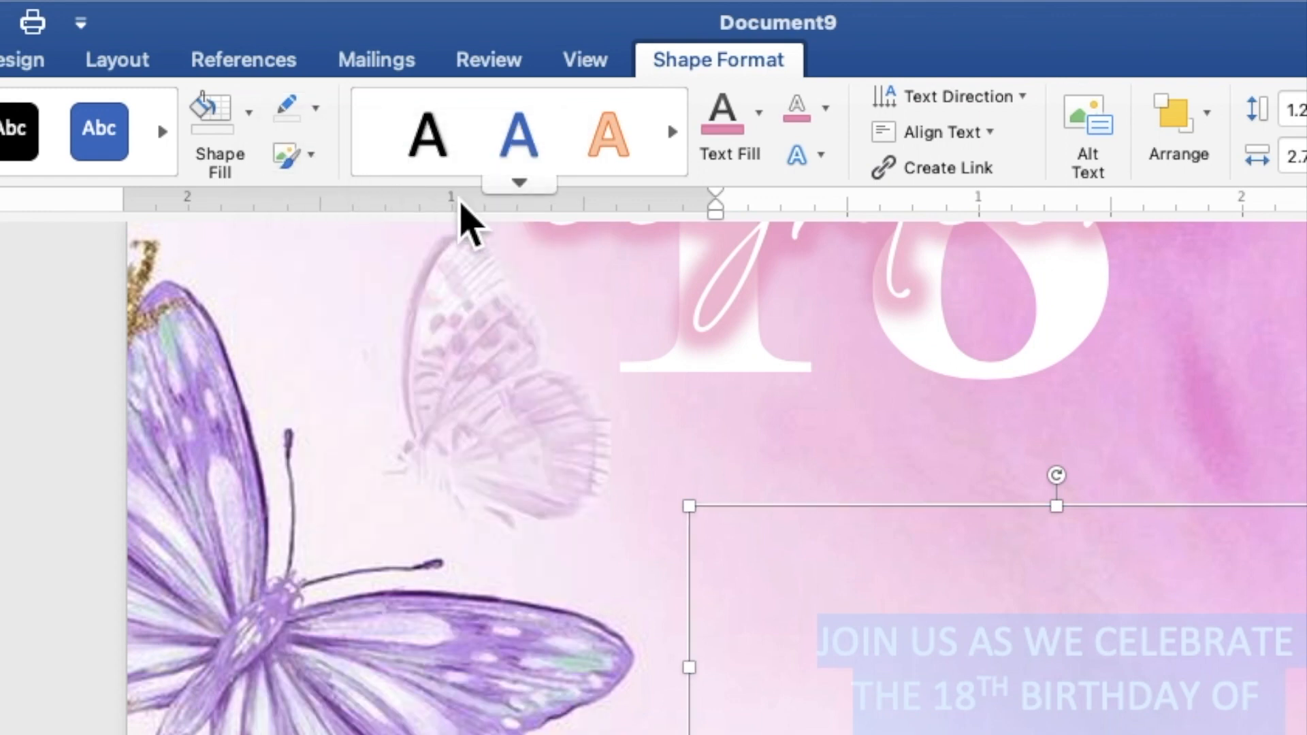
pyautogui.click(763, 135)
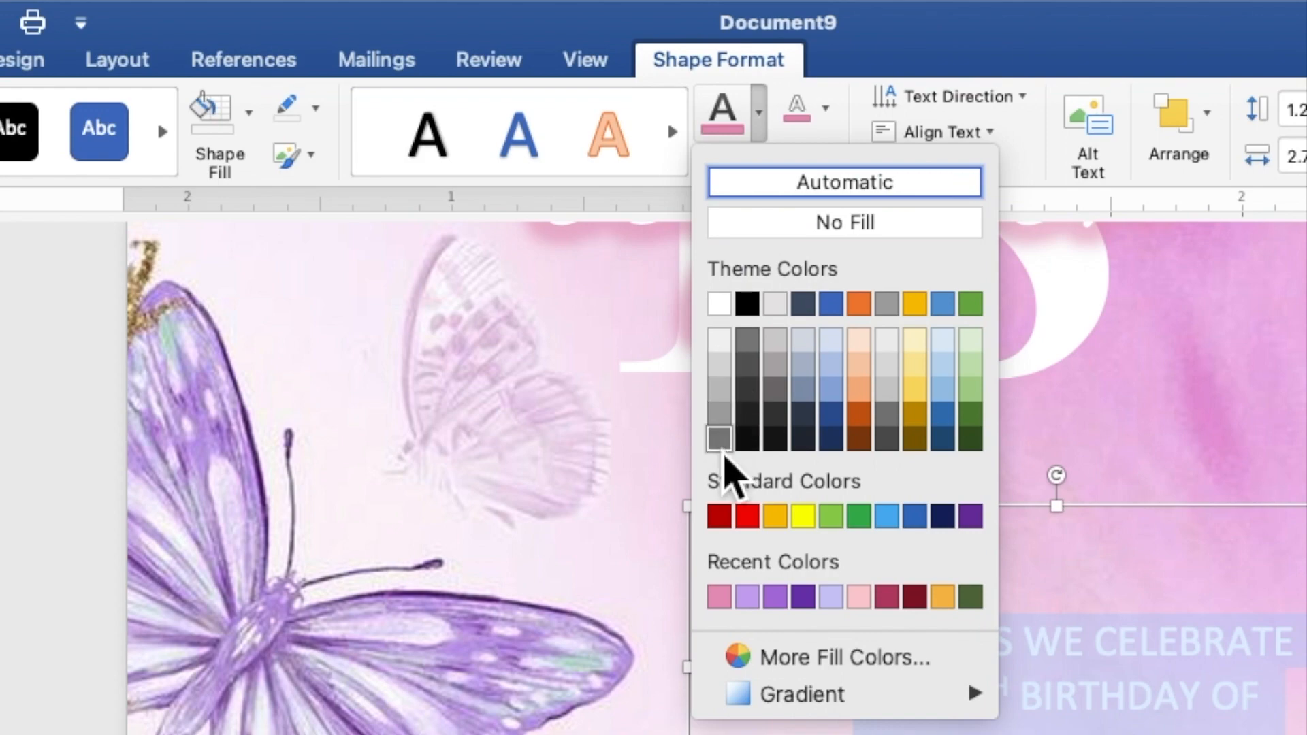
pyautogui.click(719, 438)
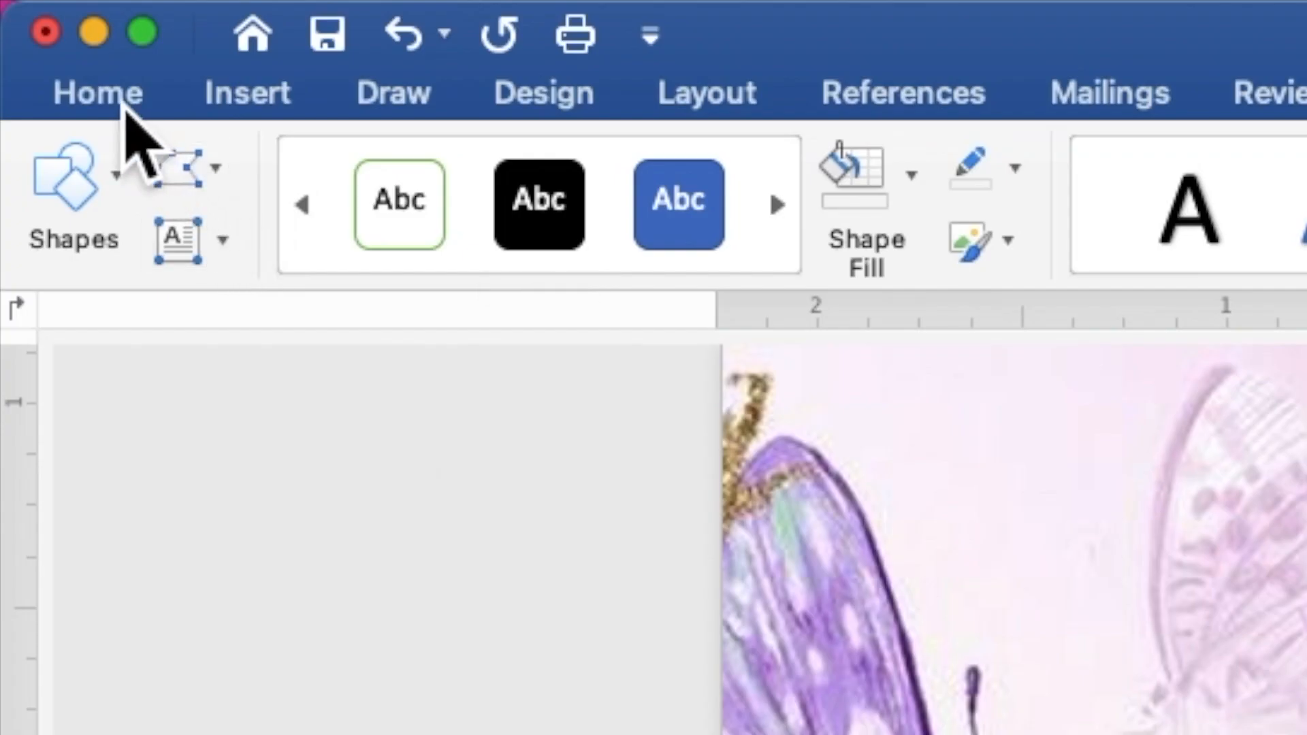
# Set the invitation lines in Times New Roman at size 10.
pyautogui.click(123, 102)
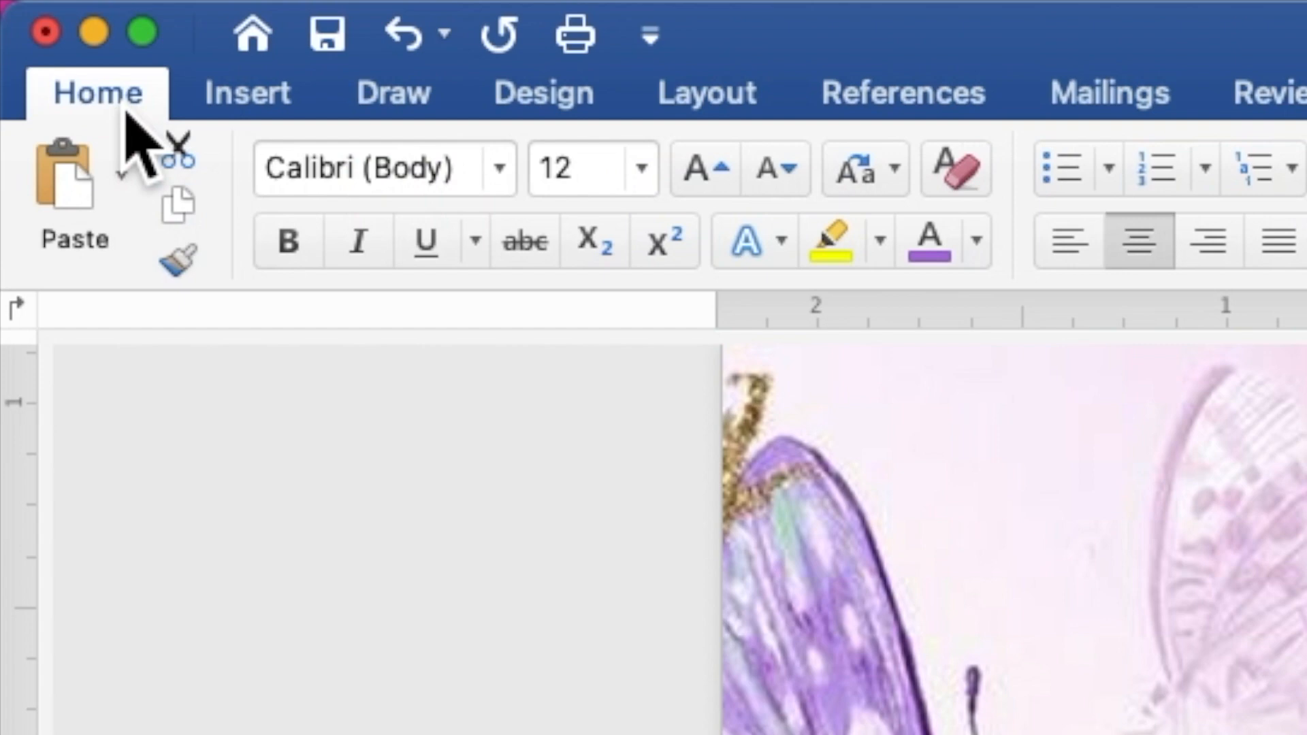
pyautogui.click(507, 182)
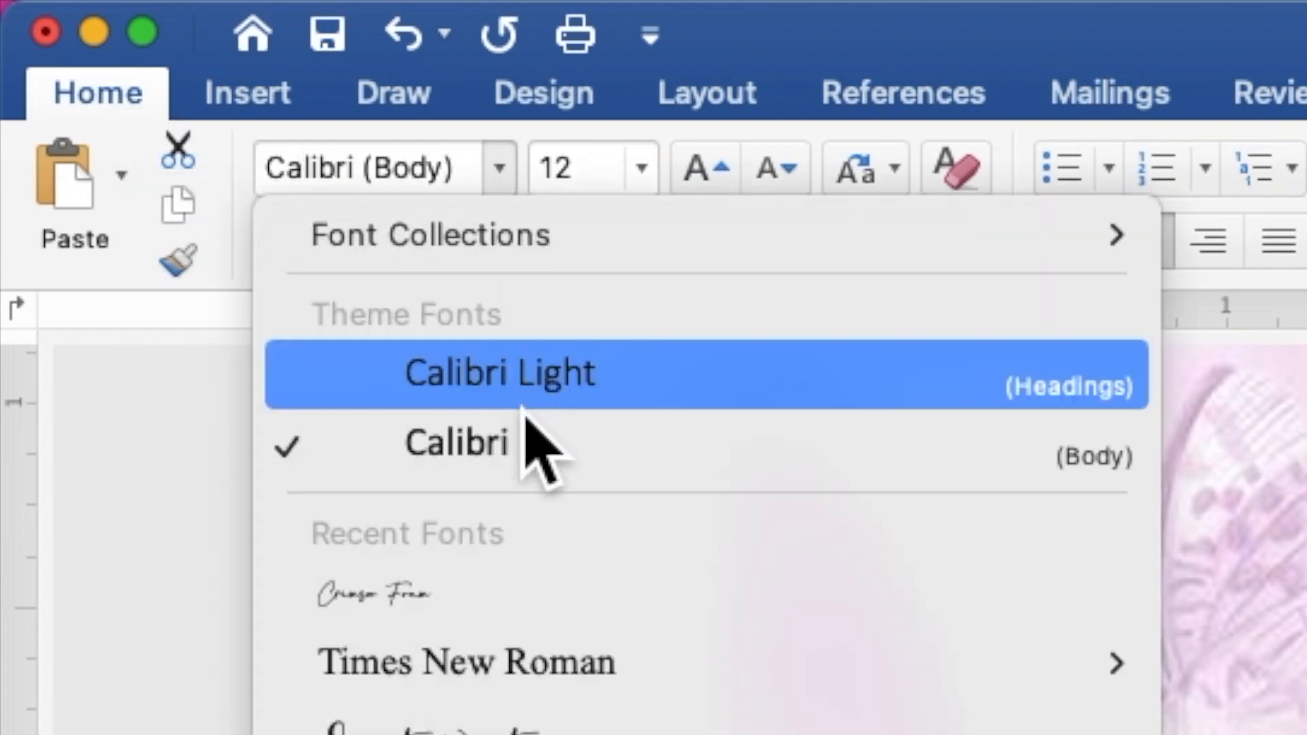
pyautogui.moveTo(546, 663)
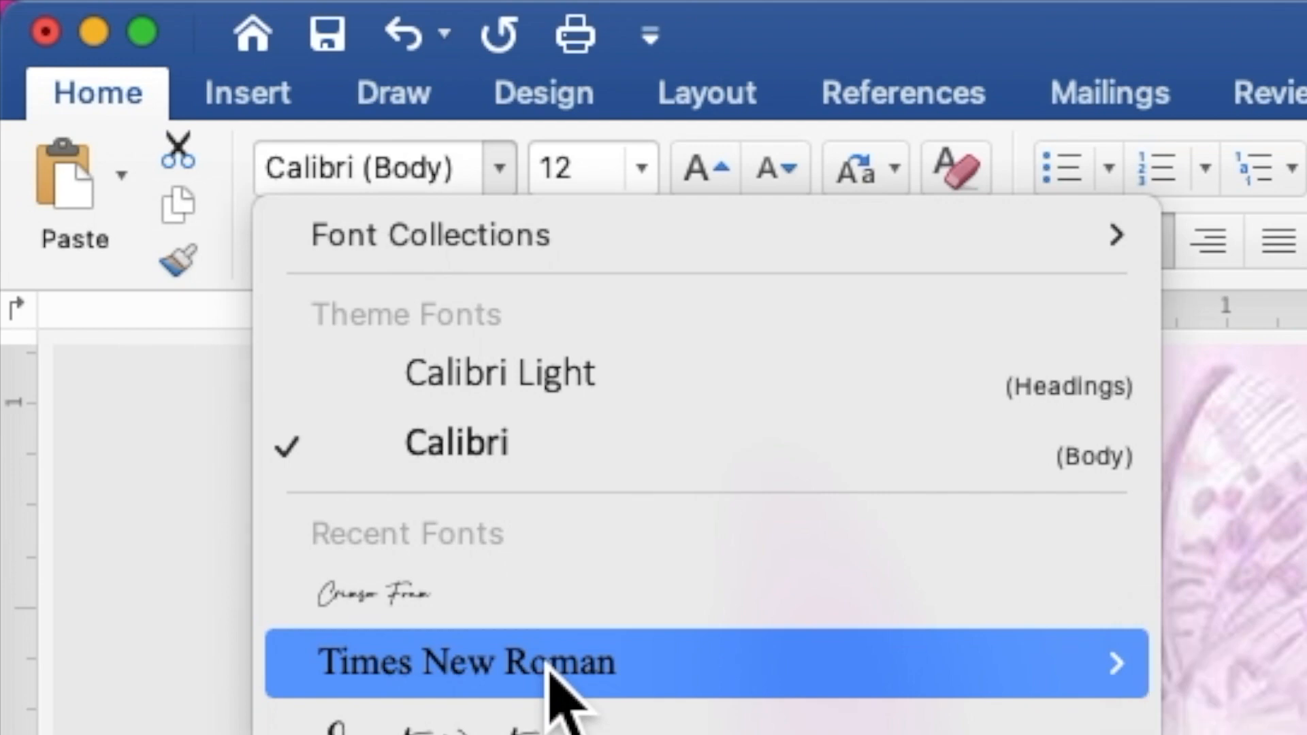
pyautogui.click(548, 664)
pyautogui.click(598, 182)
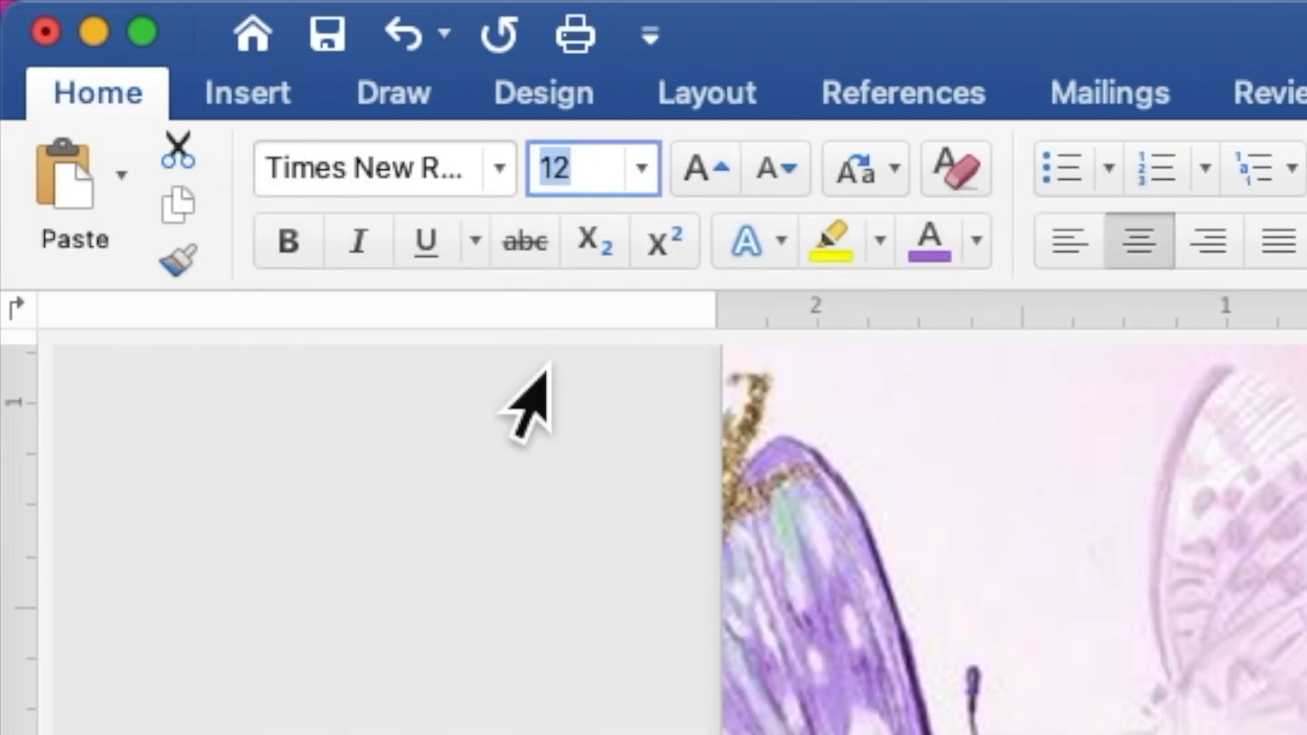
pyautogui.write('1')
pyautogui.press('Return')
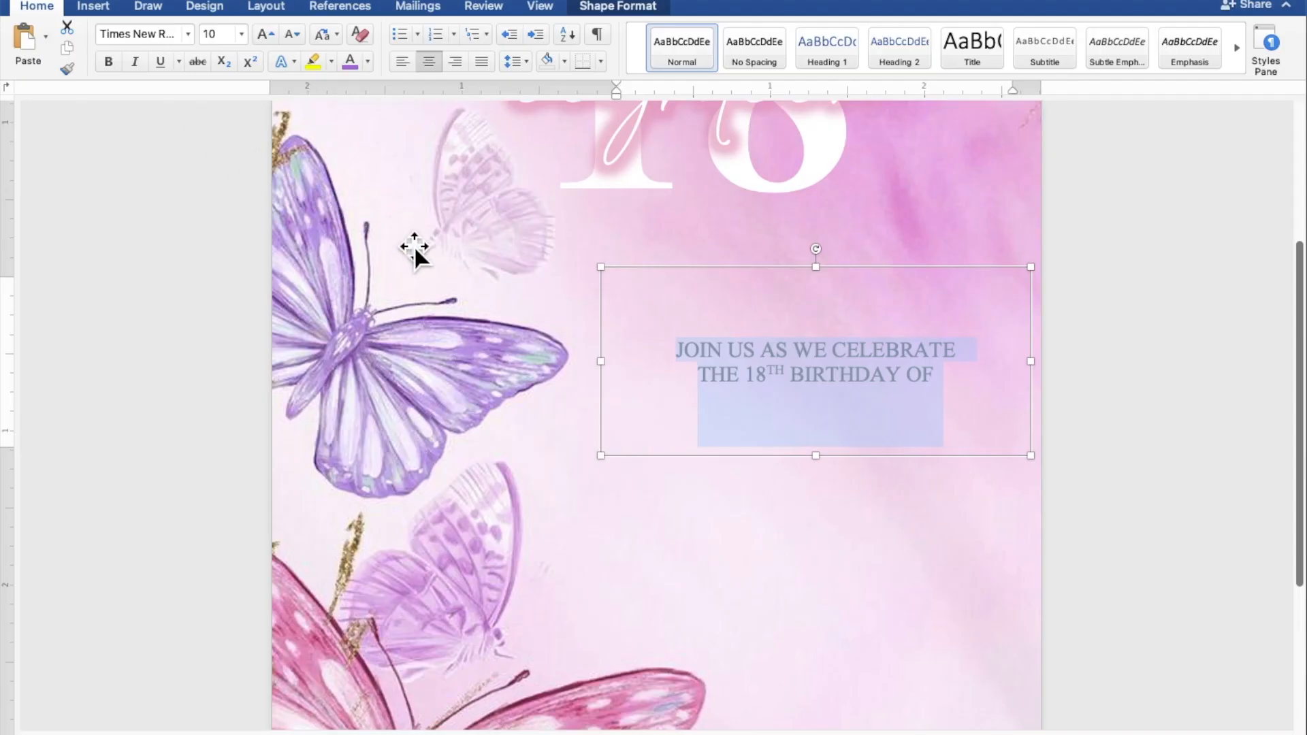
# Tighten the invitation text box around its lines, nudge it up-left, and paste a duplicate.
pyautogui.moveTo(828, 468); pyautogui.dragTo(828, 395)
pyautogui.moveTo(818, 342); pyautogui.dragTo(803, 329)
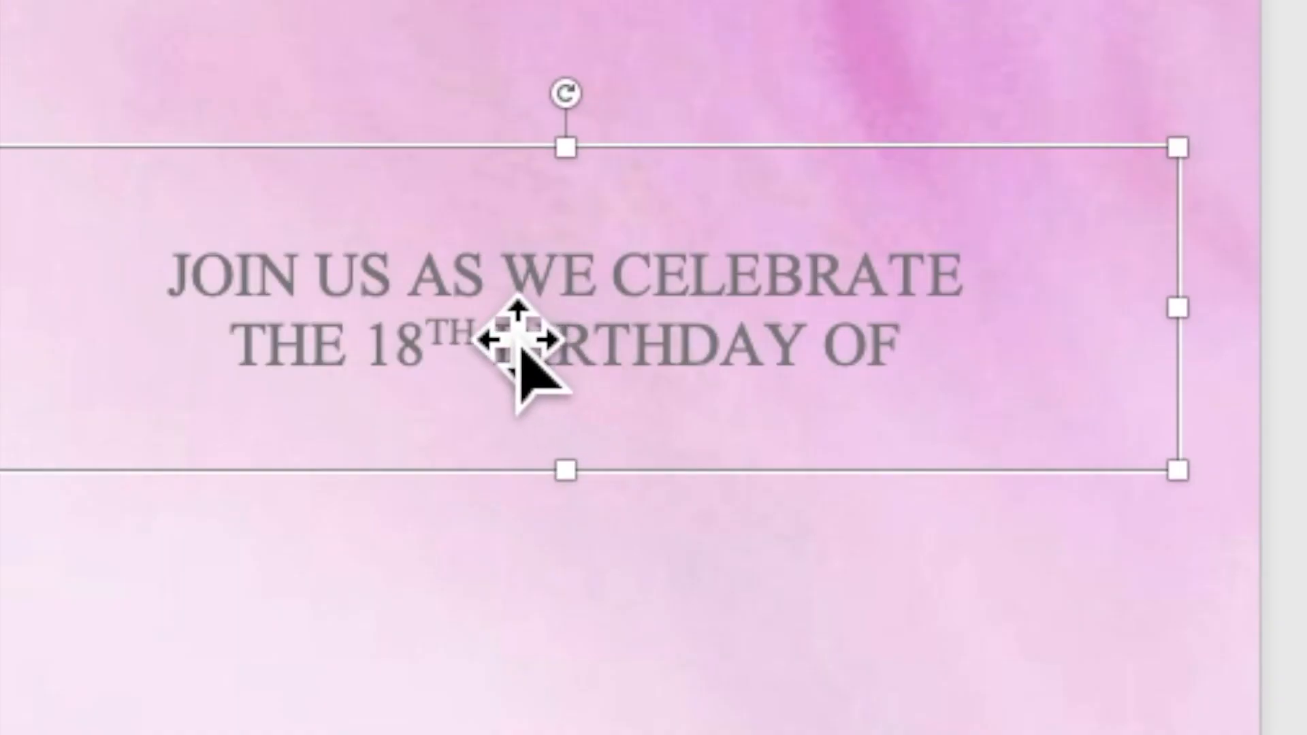
pyautogui.rightClick(488, 299)
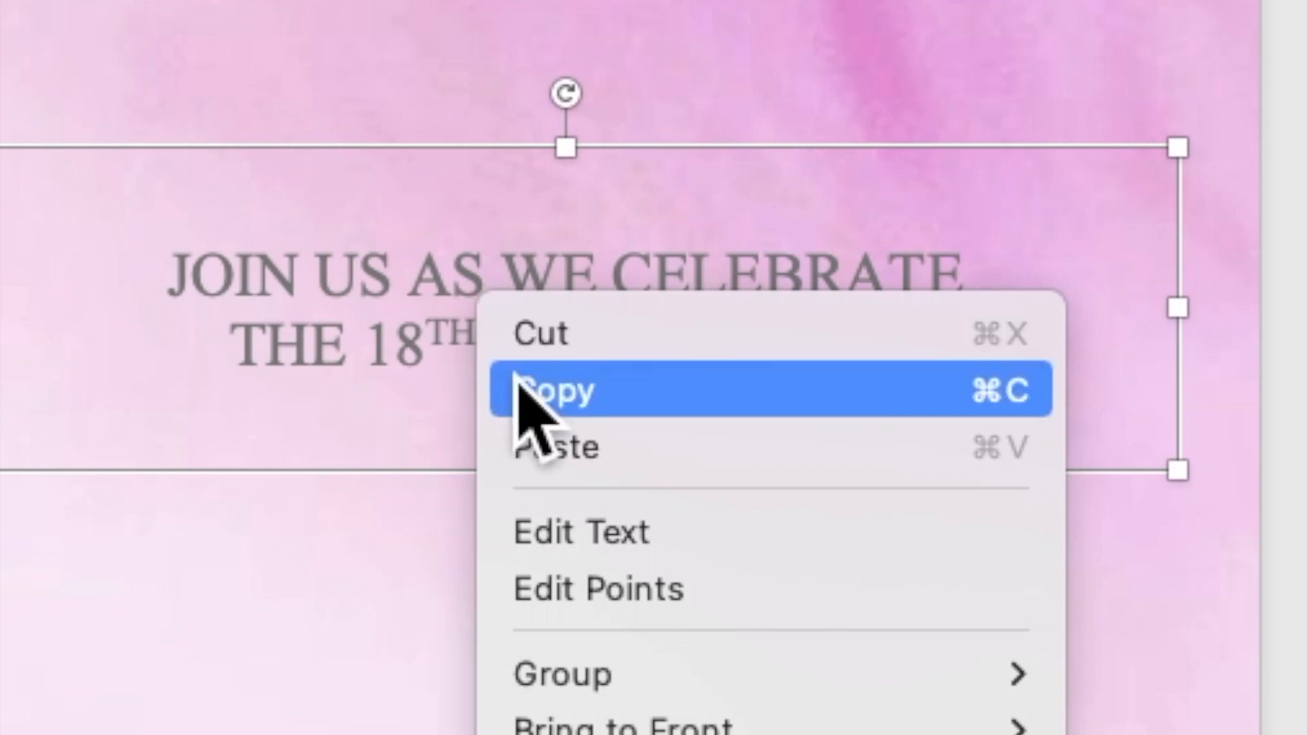
pyautogui.click(548, 395)
pyautogui.rightClick(470, 289)
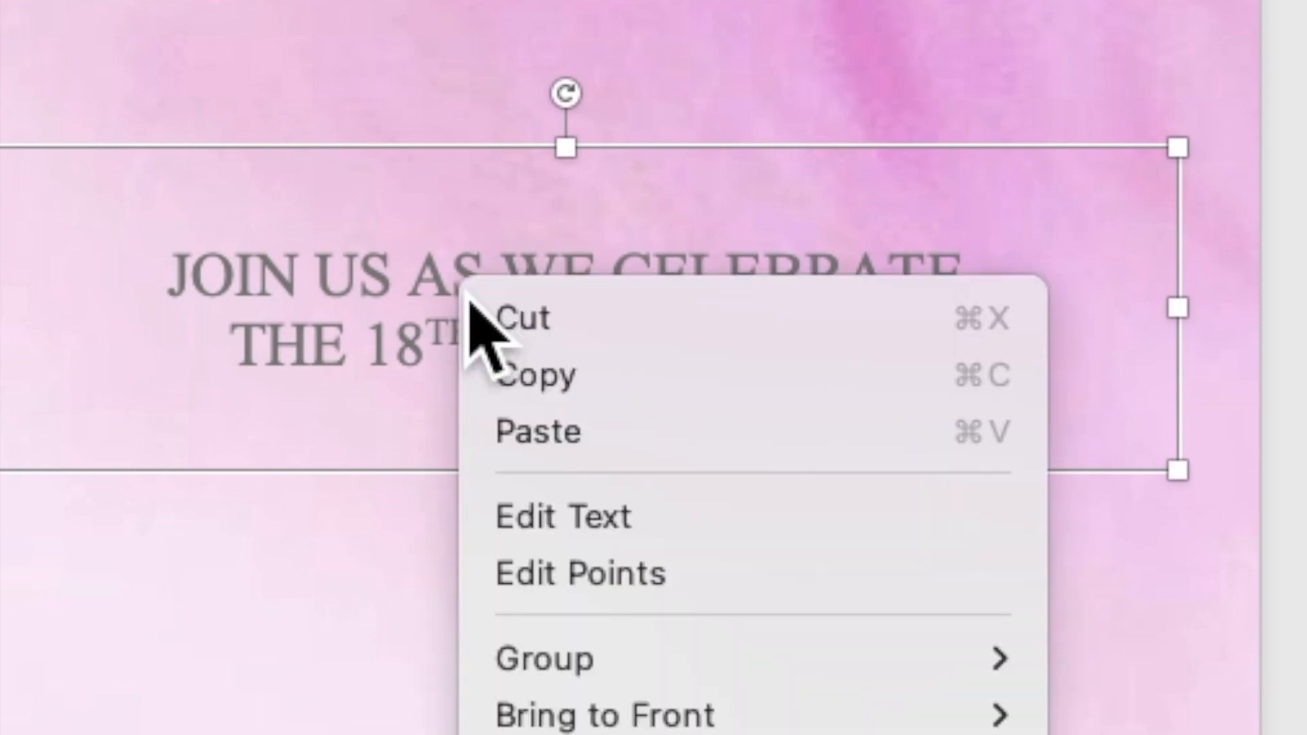
pyautogui.click(524, 439)
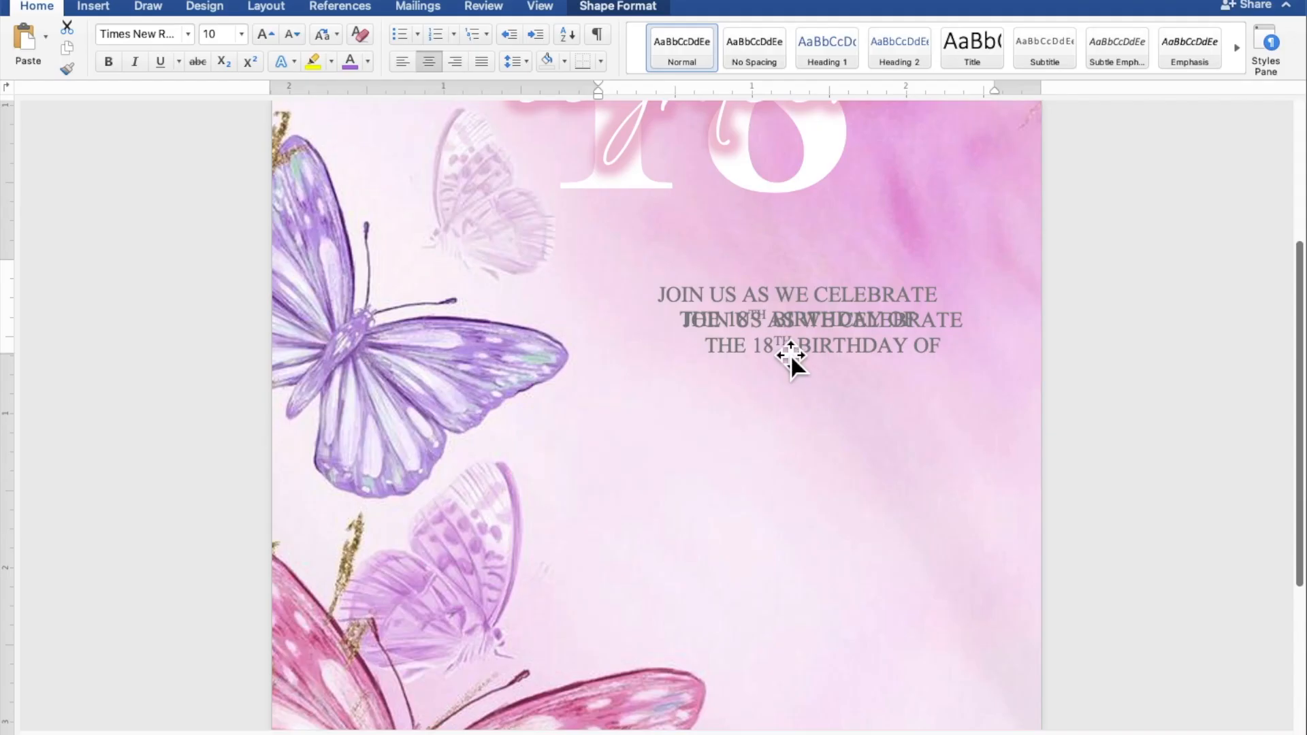
# Place the duplicate just below the original, stretch it taller, and select both its lines.
pyautogui.moveTo(451, 330); pyautogui.dragTo(451, 356)
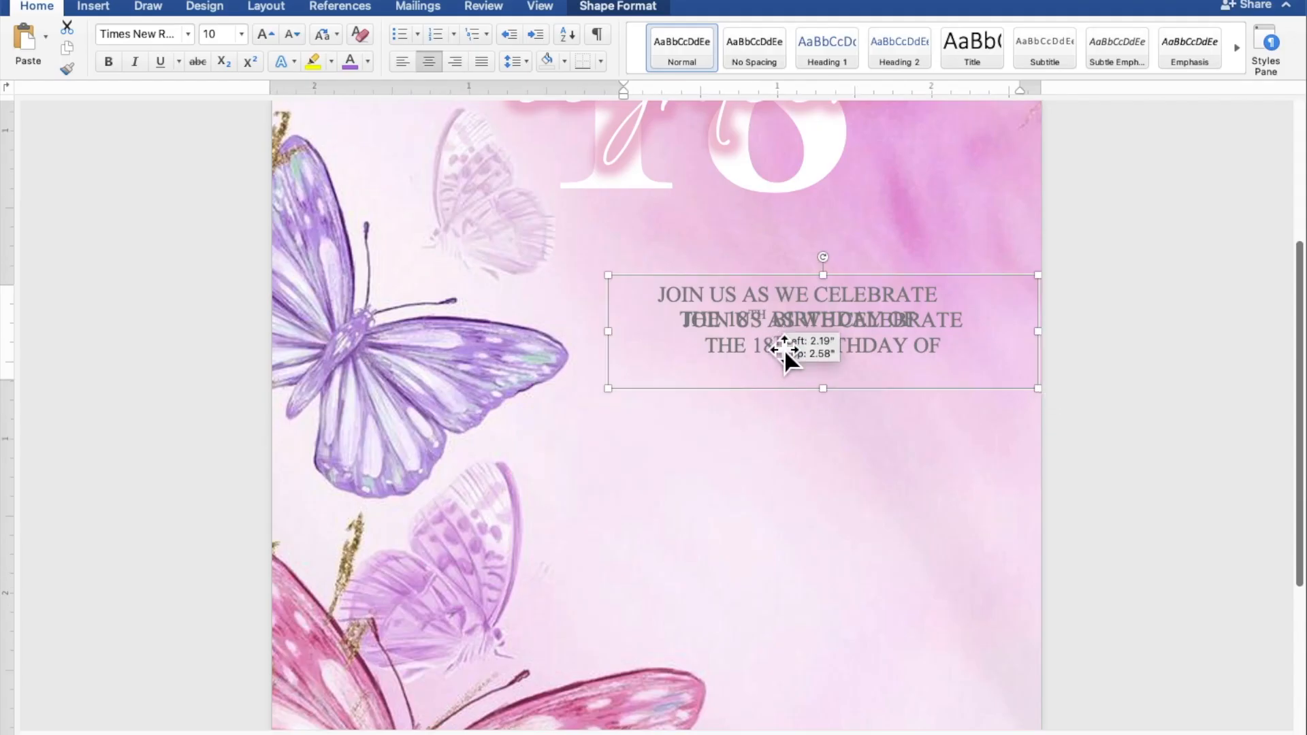
pyautogui.moveTo(784, 348); pyautogui.dragTo(778, 442)
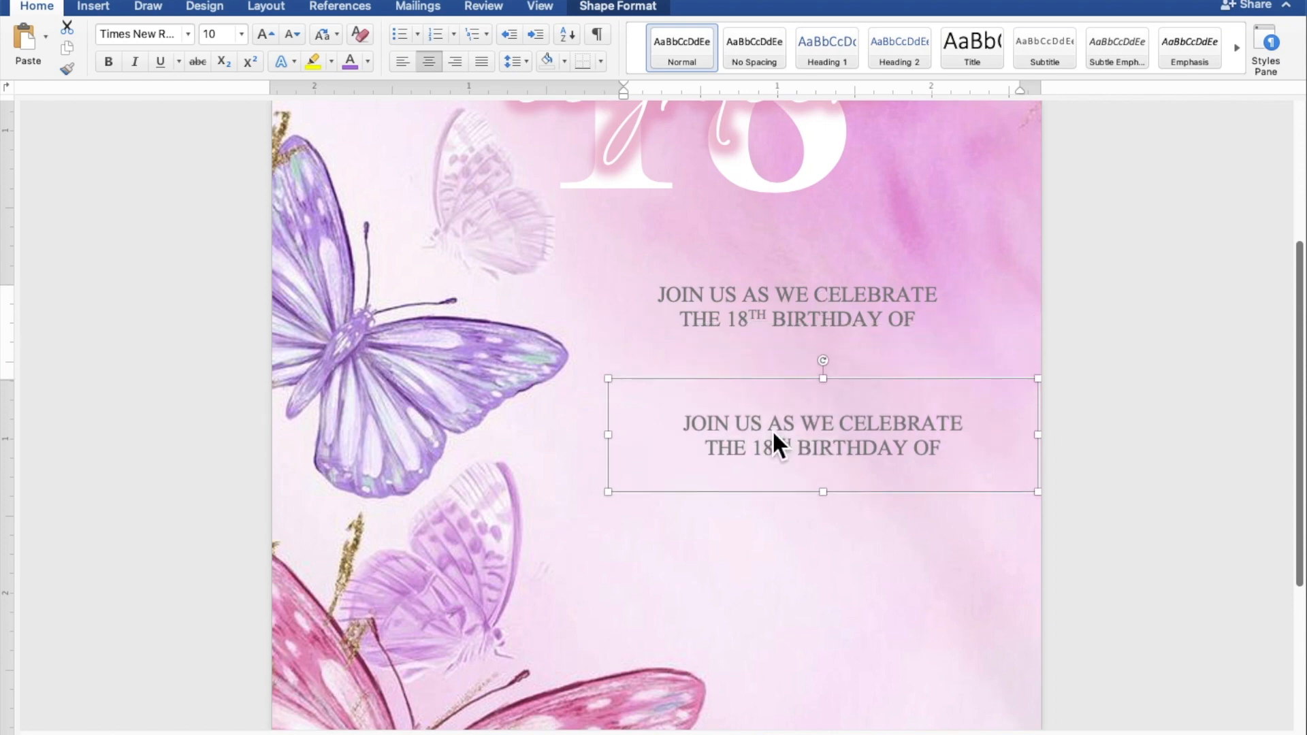
pyautogui.moveTo(841, 509); pyautogui.dragTo(842, 535)
pyautogui.click(821, 462)
pyautogui.moveTo(976, 466); pyautogui.dragTo(706, 452)
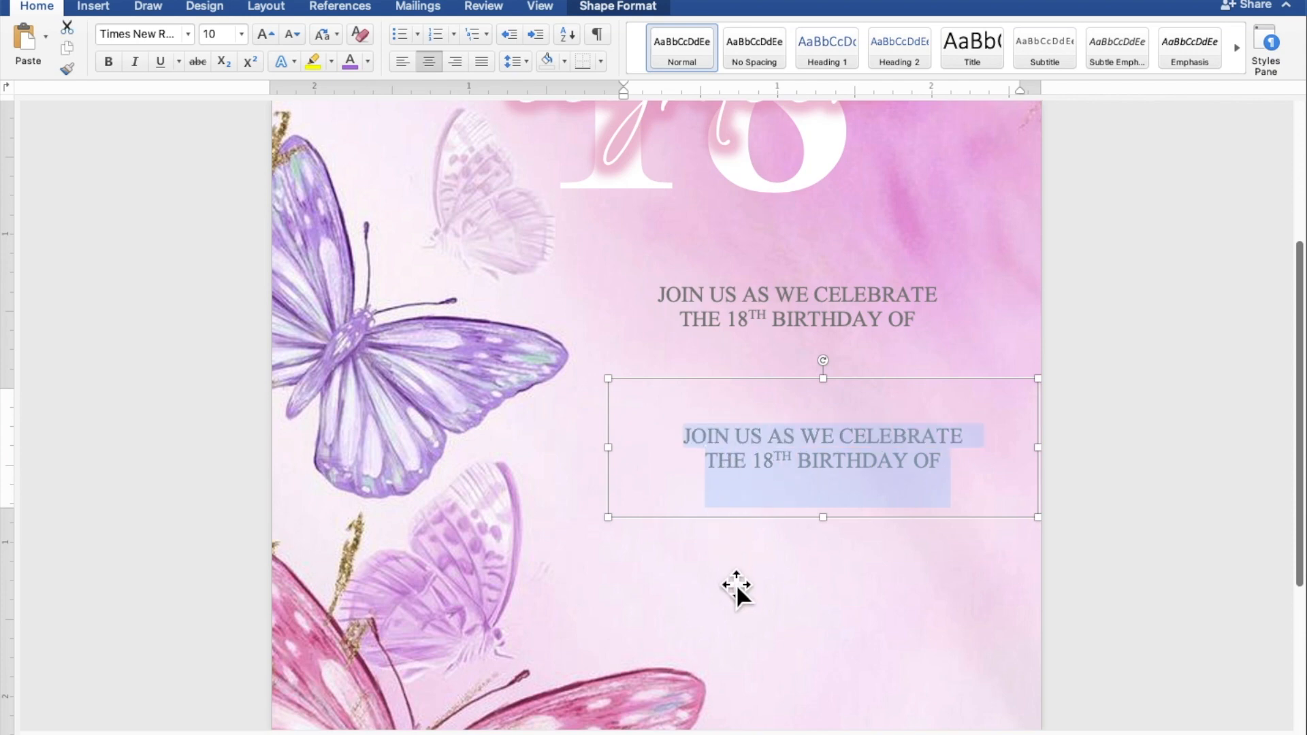
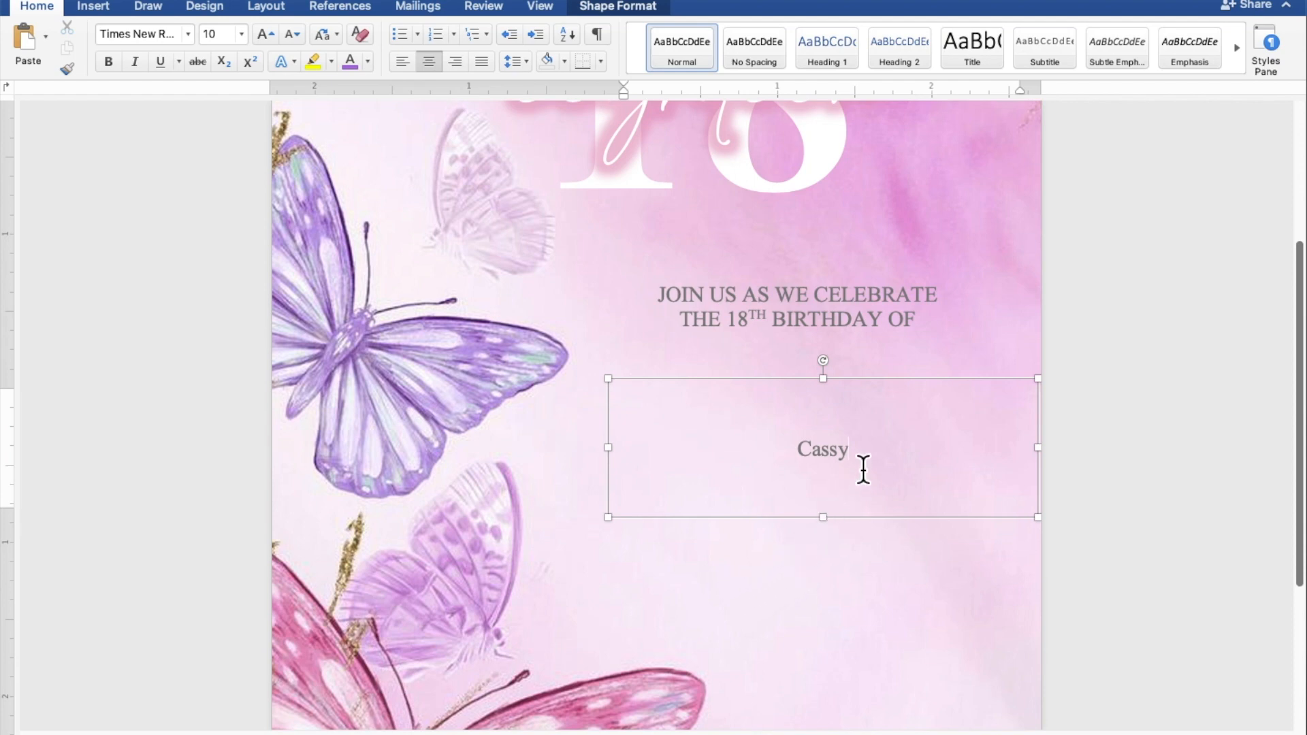
# Replace the duplicate's text with the celebrant's first name in bold 60 pt Ballpark.
pyautogui.moveTo(865, 461); pyautogui.dragTo(797, 461)
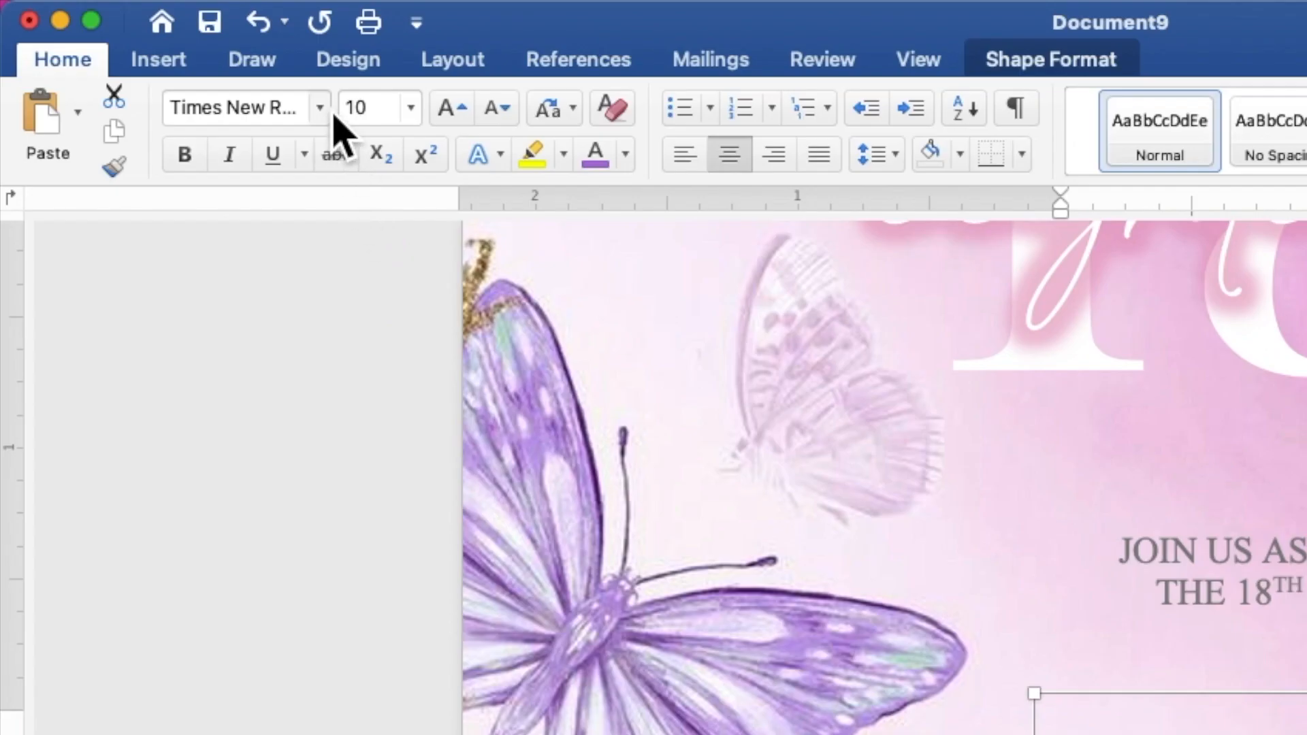
pyautogui.click(189, 35)
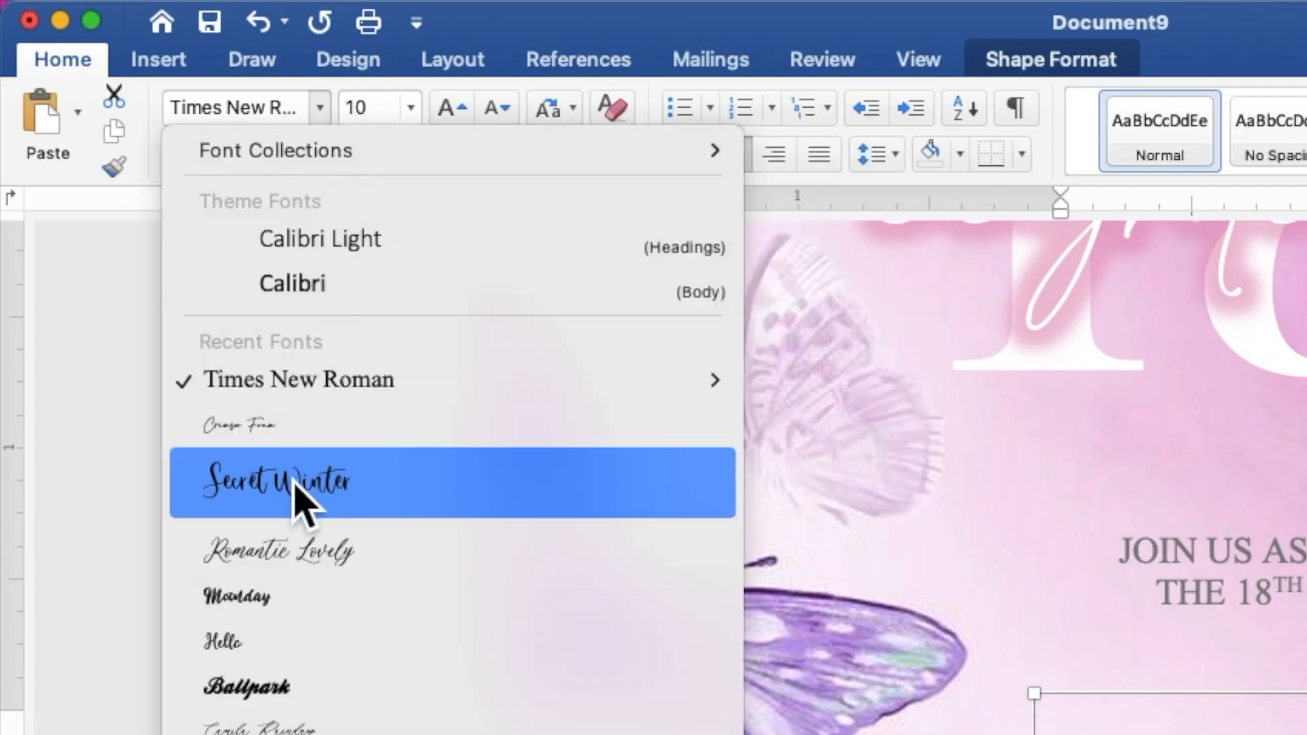
pyautogui.click(307, 699)
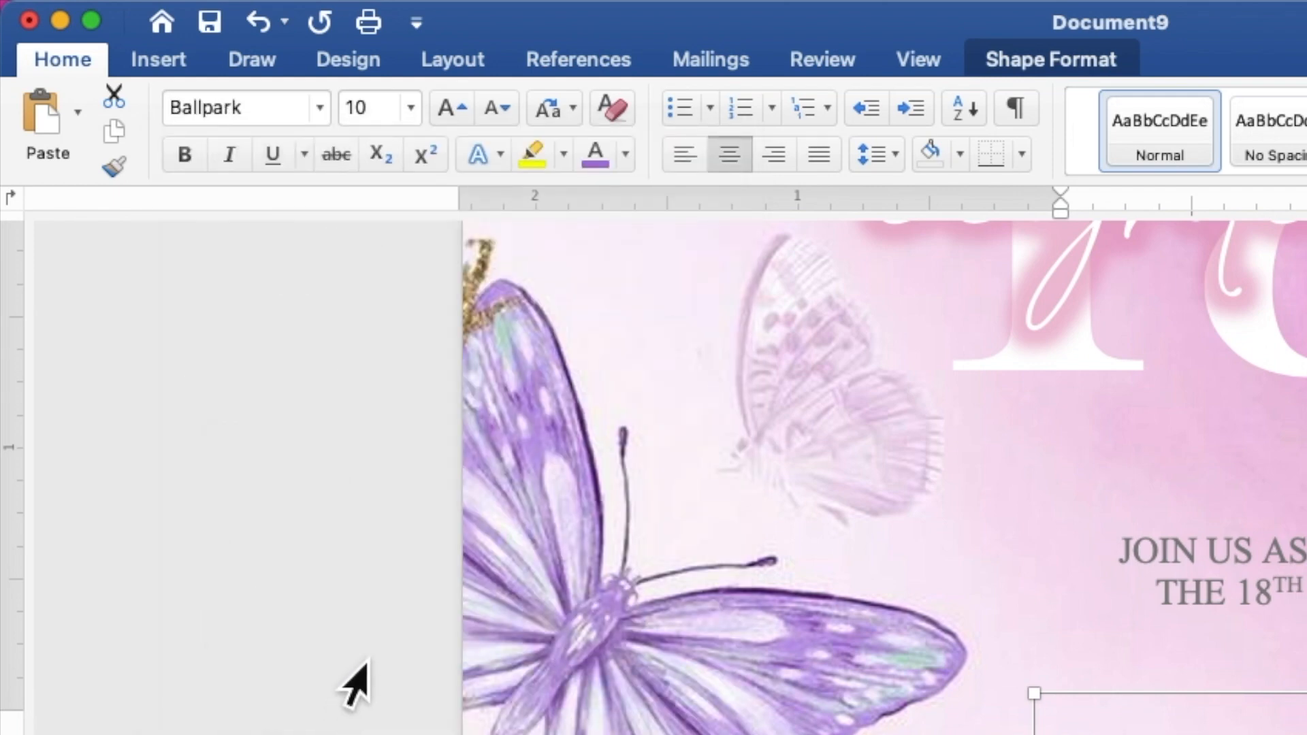
pyautogui.click(364, 109)
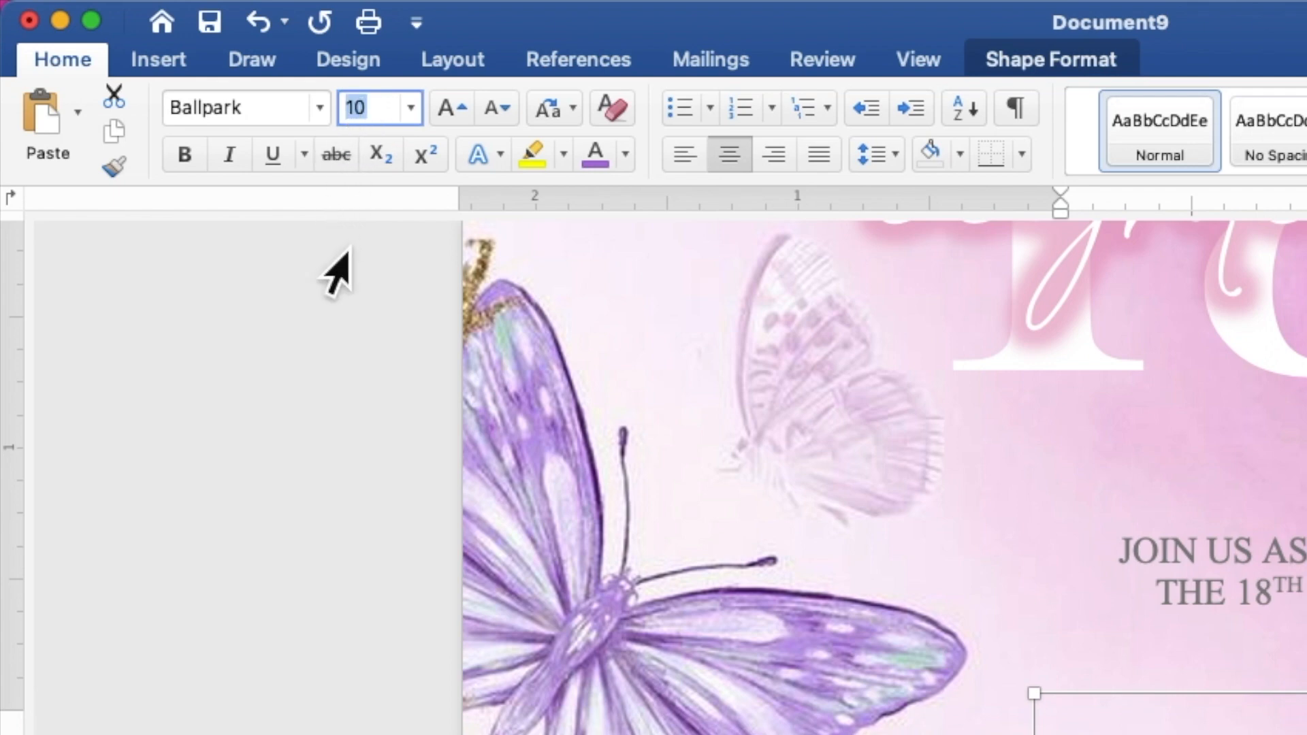
pyautogui.write('60')
pyautogui.press('Return')
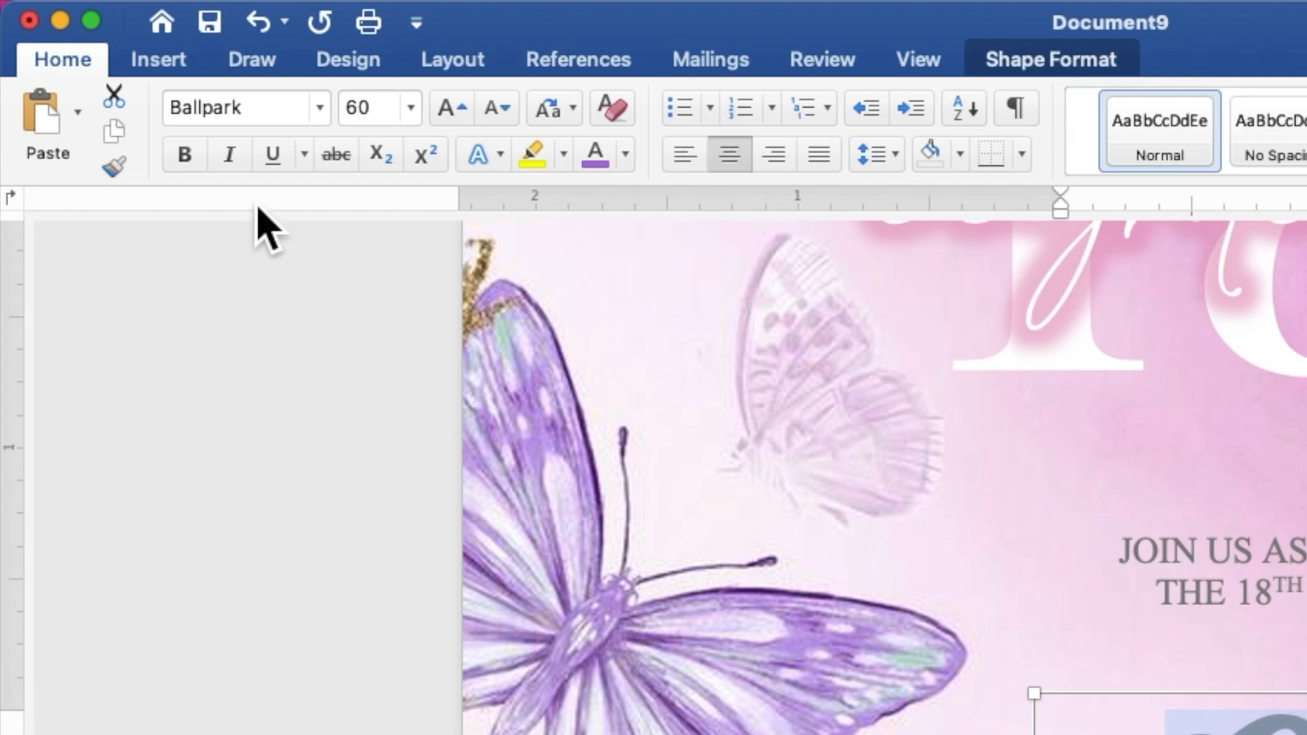
pyautogui.click(197, 160)
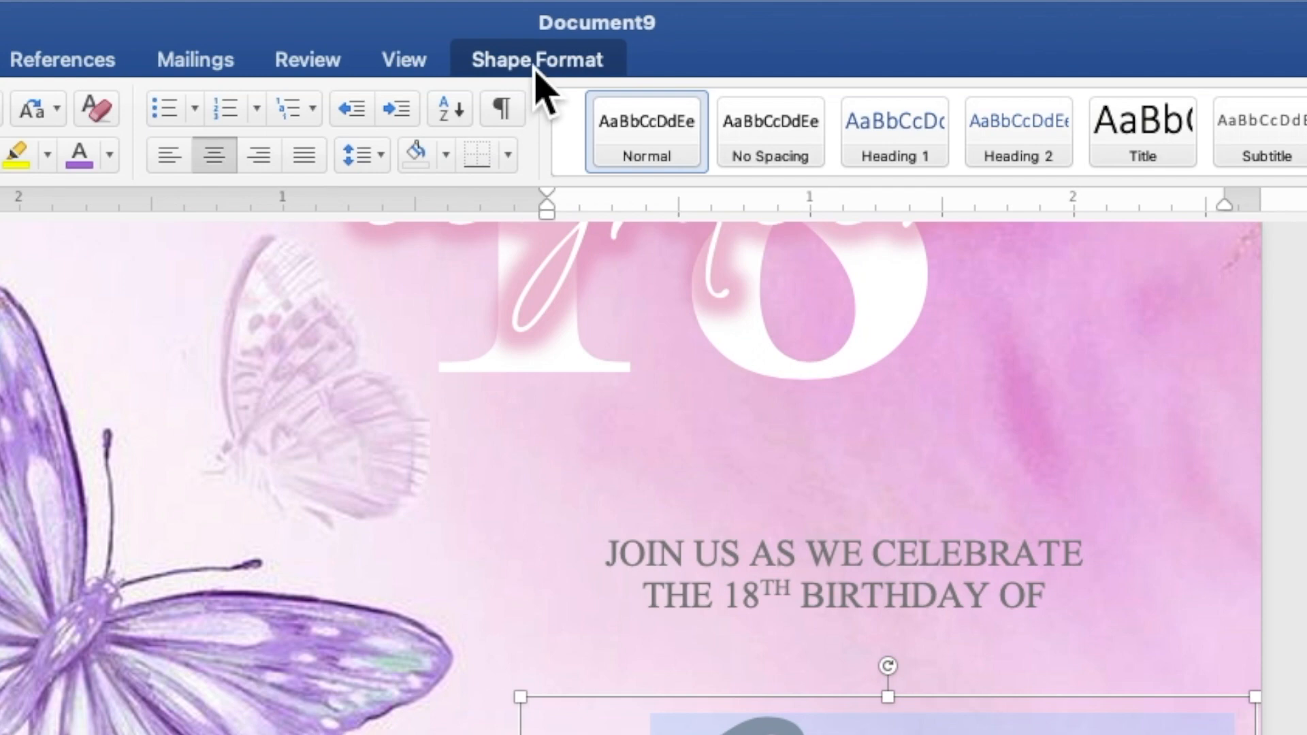
# Give the name a pink text fill from the recent colours.
pyautogui.click(618, 9)
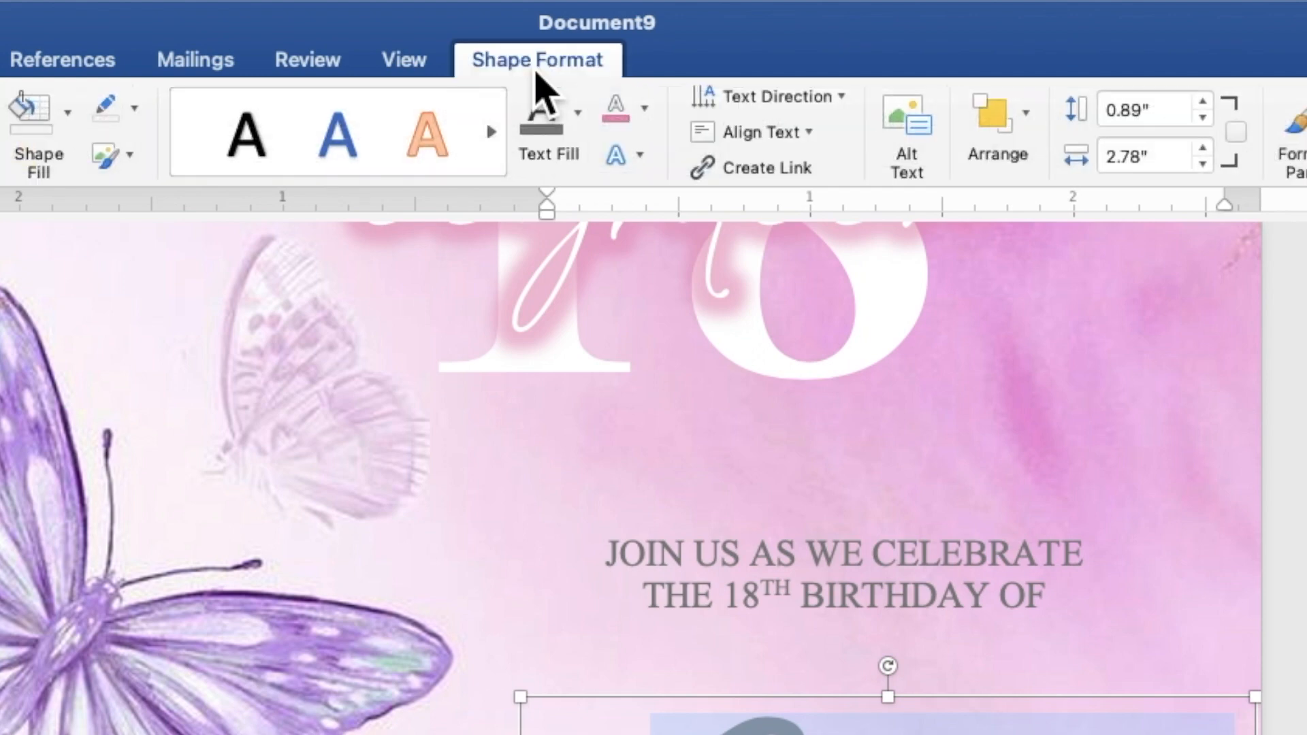
pyautogui.click(590, 132)
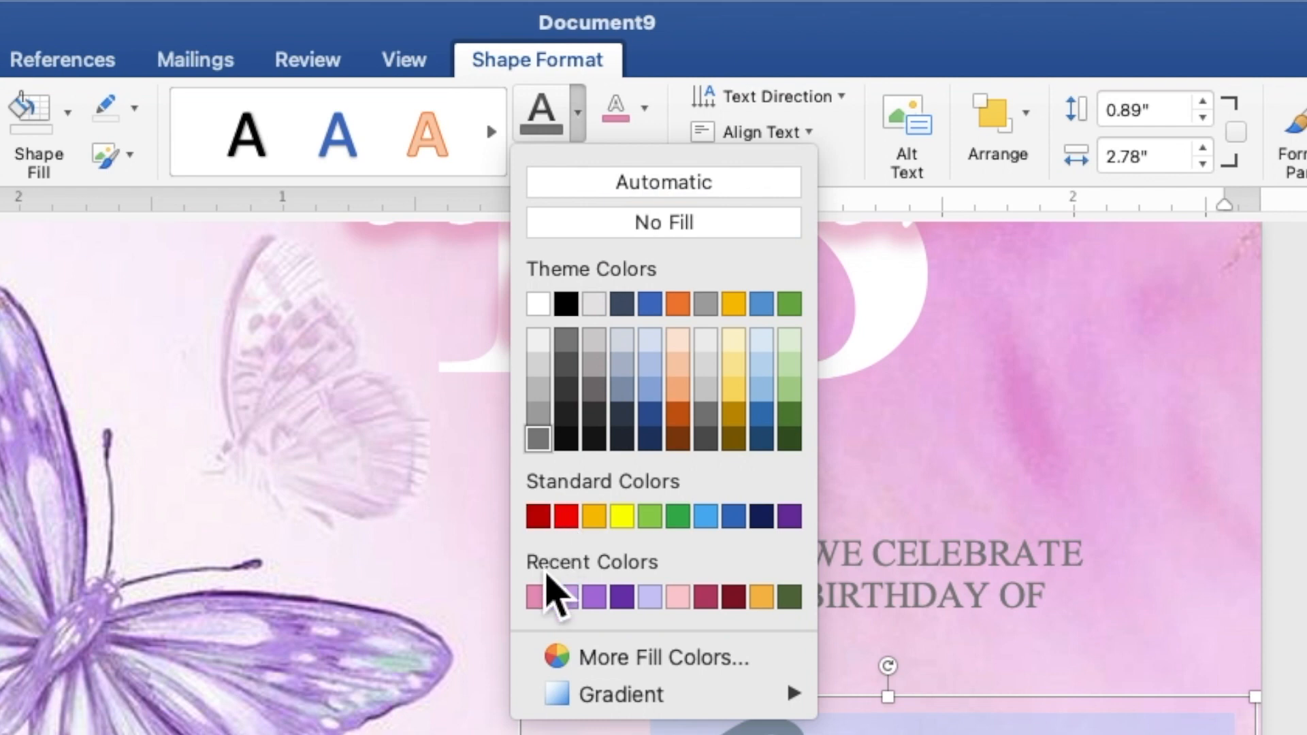
pyautogui.click(538, 596)
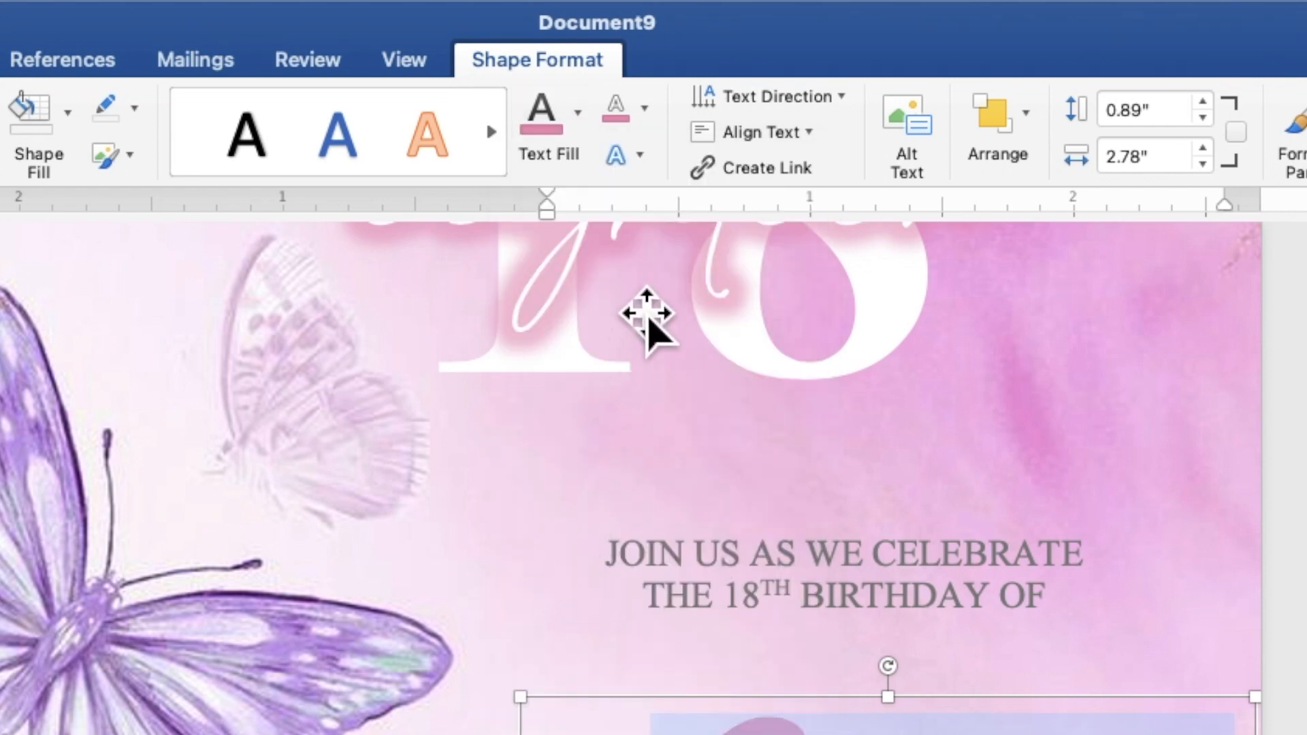
# Add a white text outline and a white glow effect to the pink name.
pyautogui.click(646, 116)
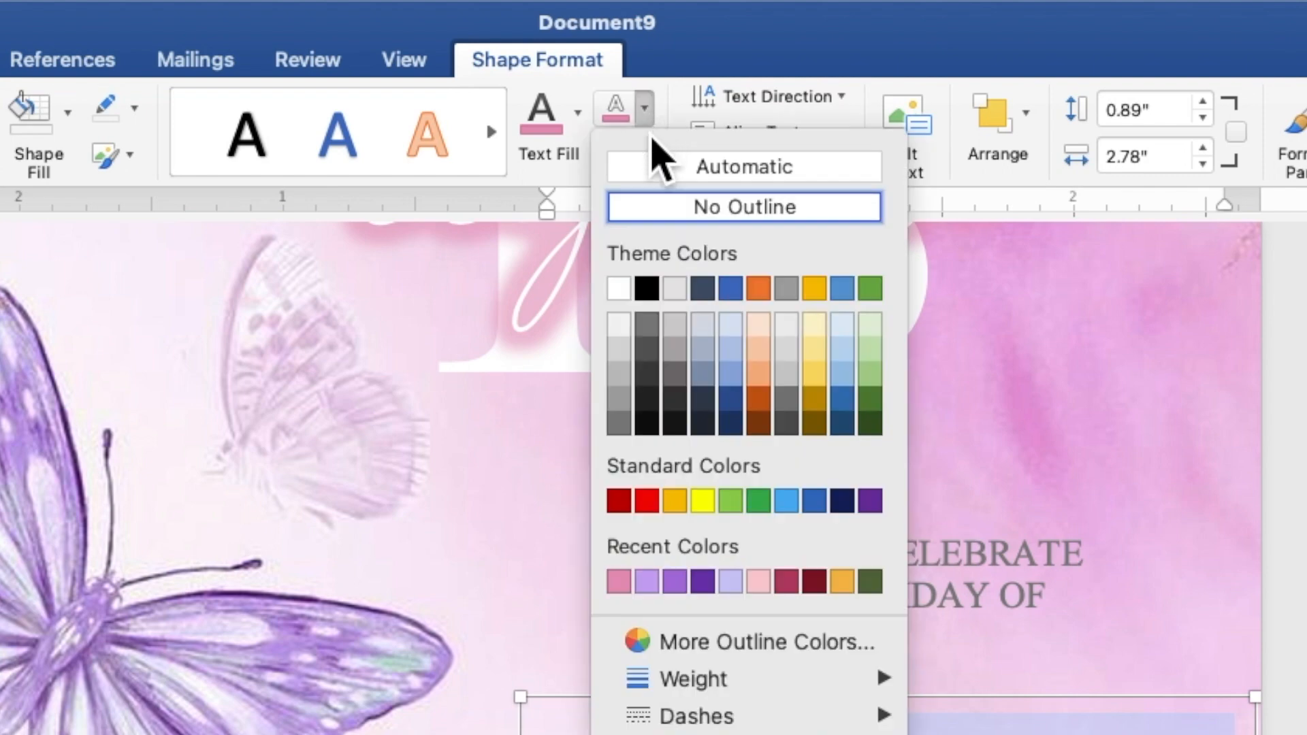
pyautogui.click(629, 297)
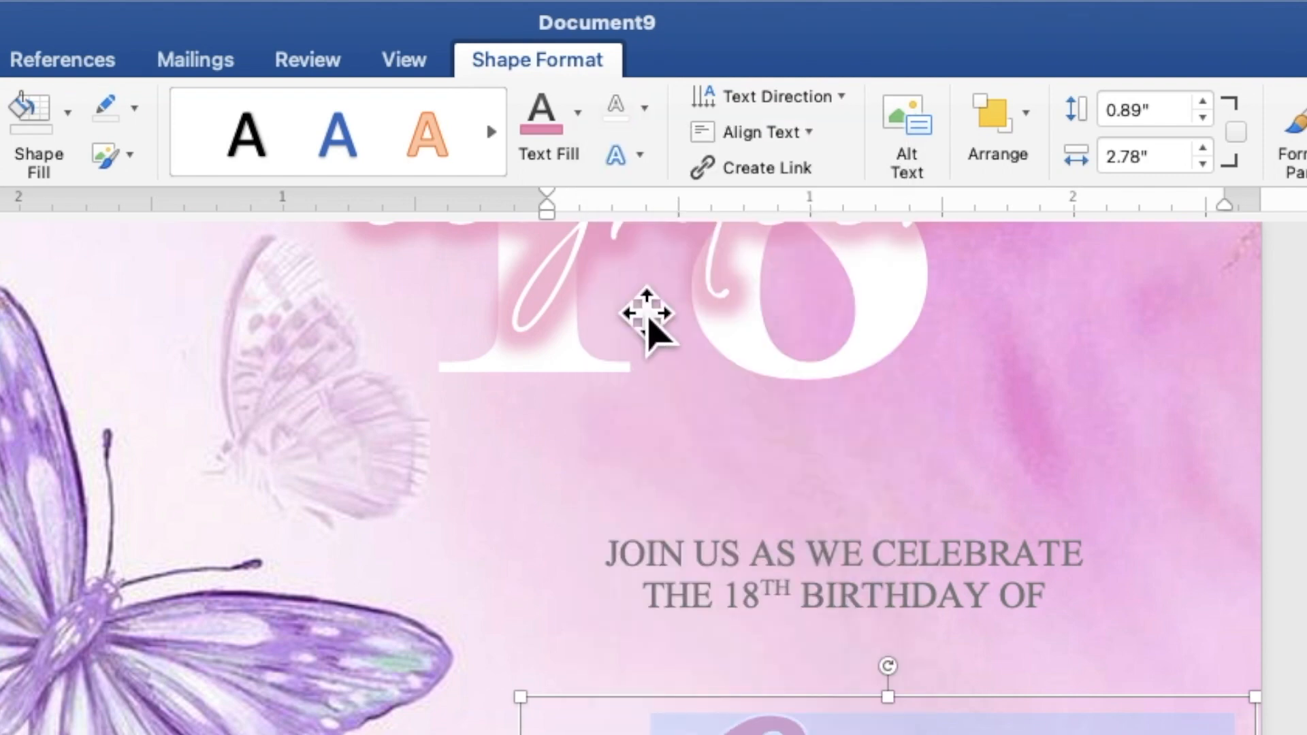
pyautogui.click(640, 156)
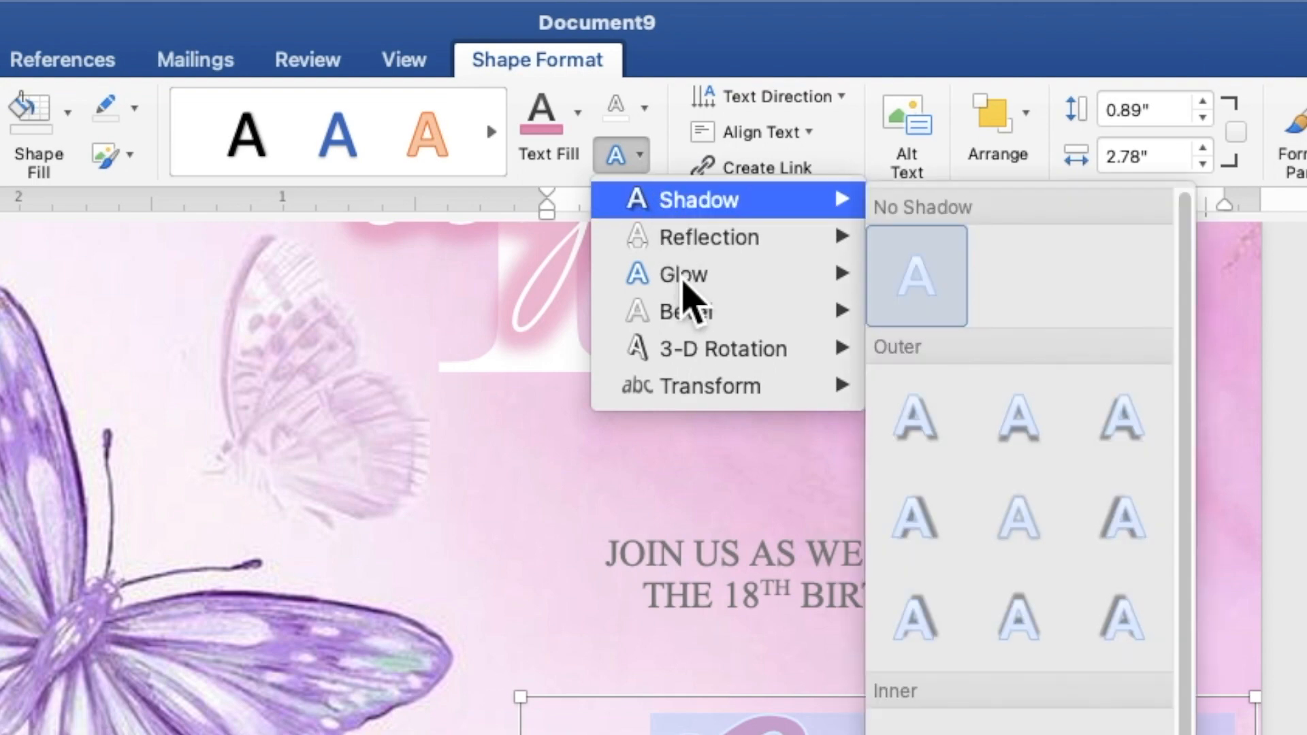
pyautogui.moveTo(681, 290)
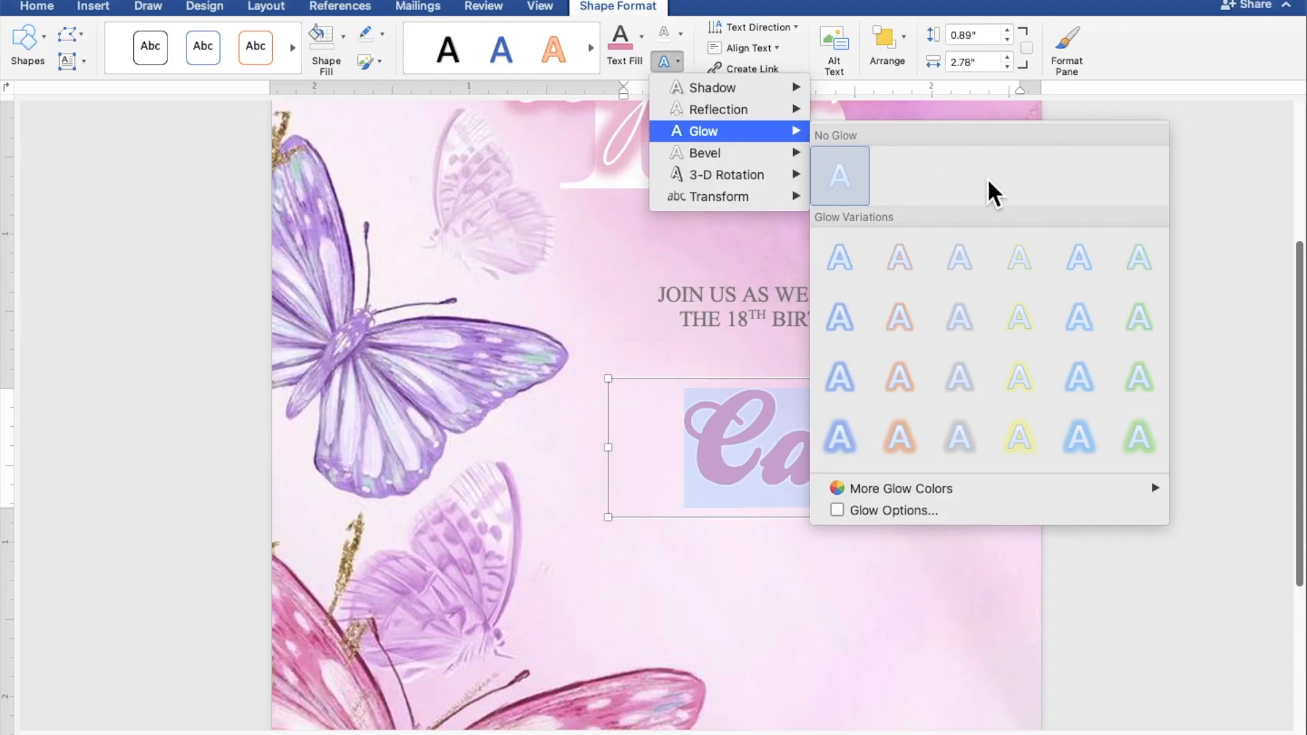
pyautogui.moveTo(1075, 488)
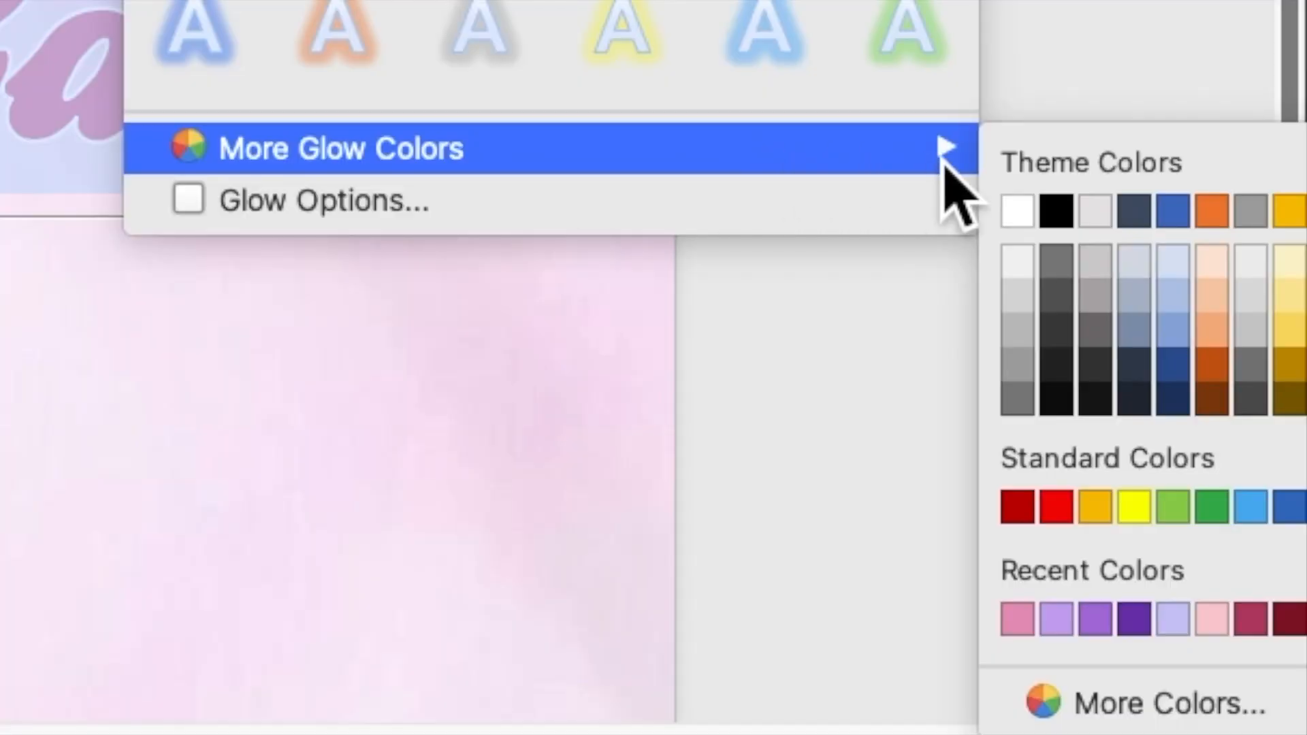
pyautogui.click(1026, 219)
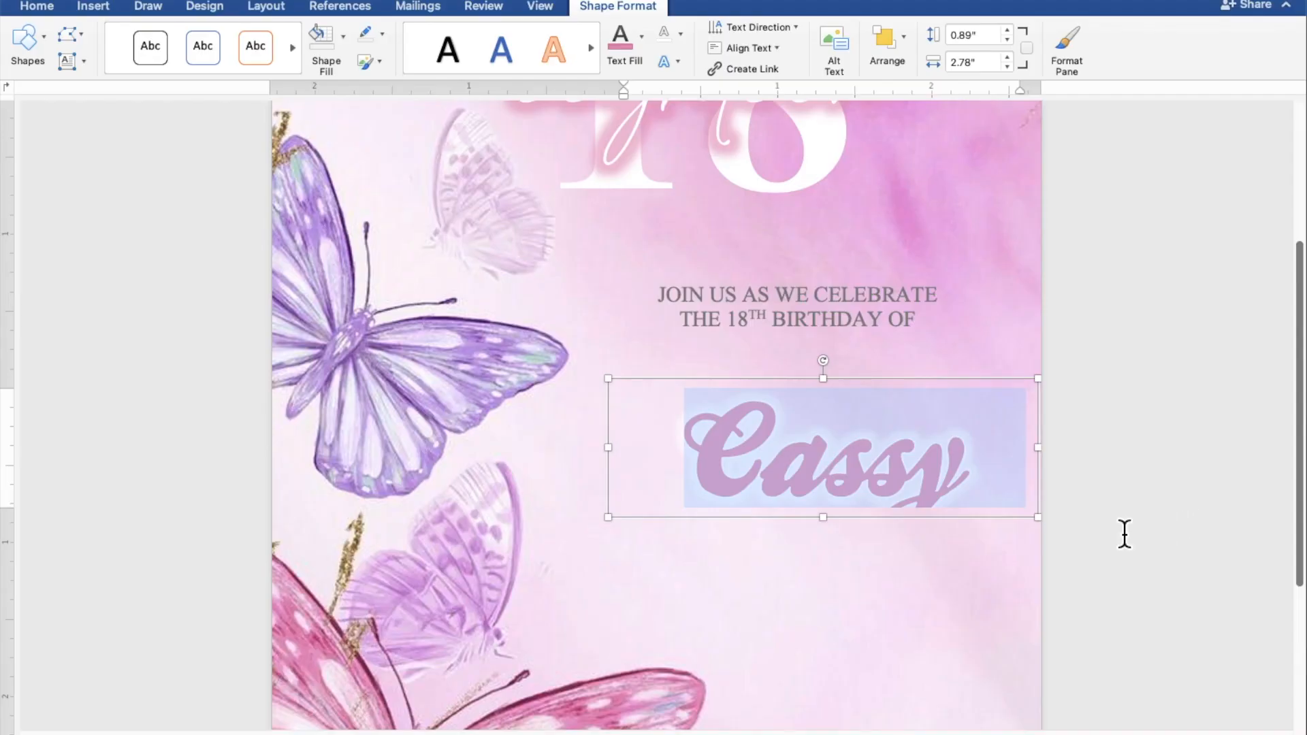
# Enlarge the name box, move it up-left, and paste a second copy of it.
pyautogui.moveTo(838, 532); pyautogui.dragTo(838, 588)
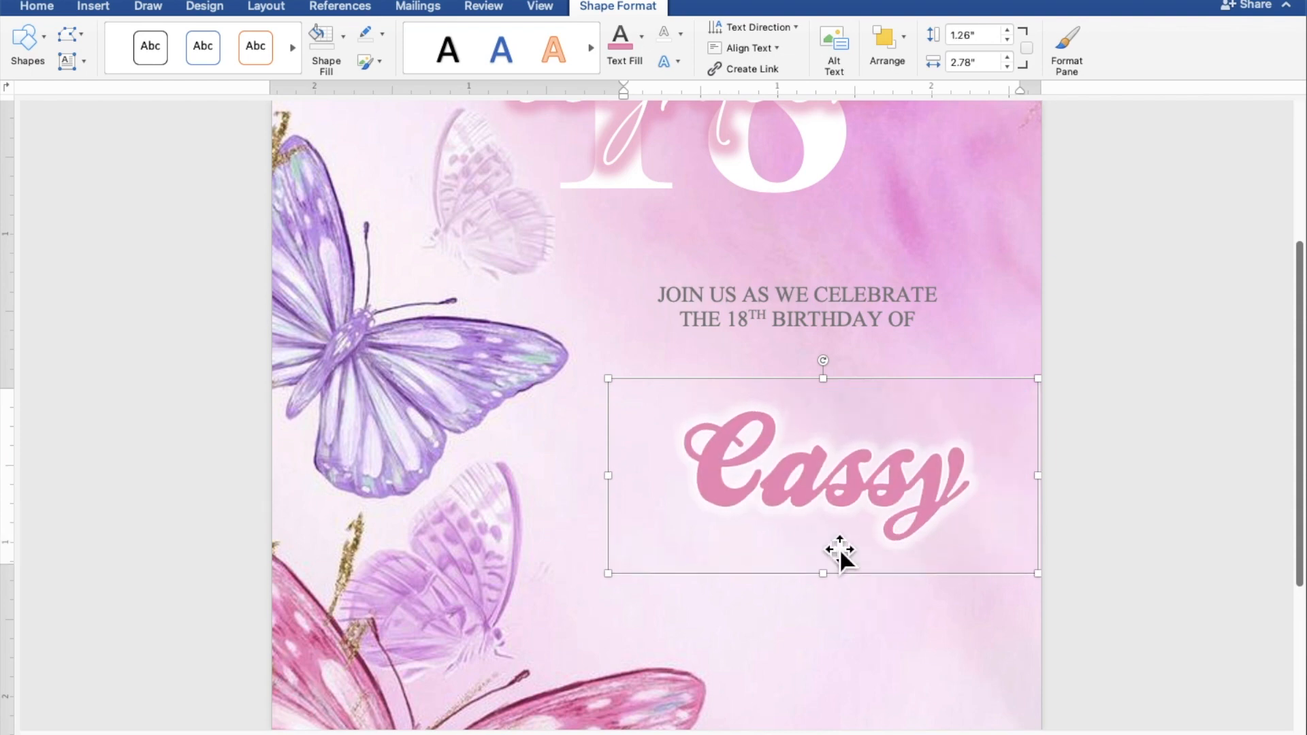
pyautogui.moveTo(832, 509); pyautogui.dragTo(804, 491)
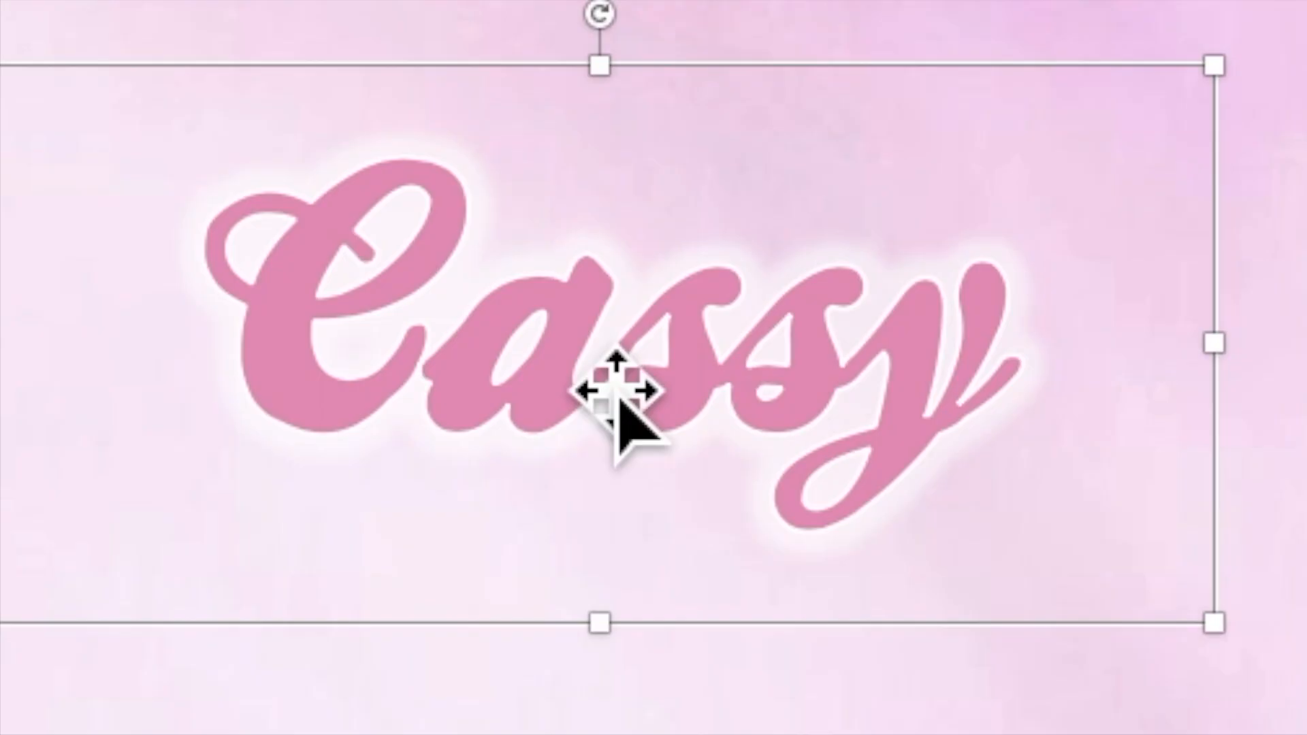
pyautogui.rightClick(606, 371)
pyautogui.click(626, 416)
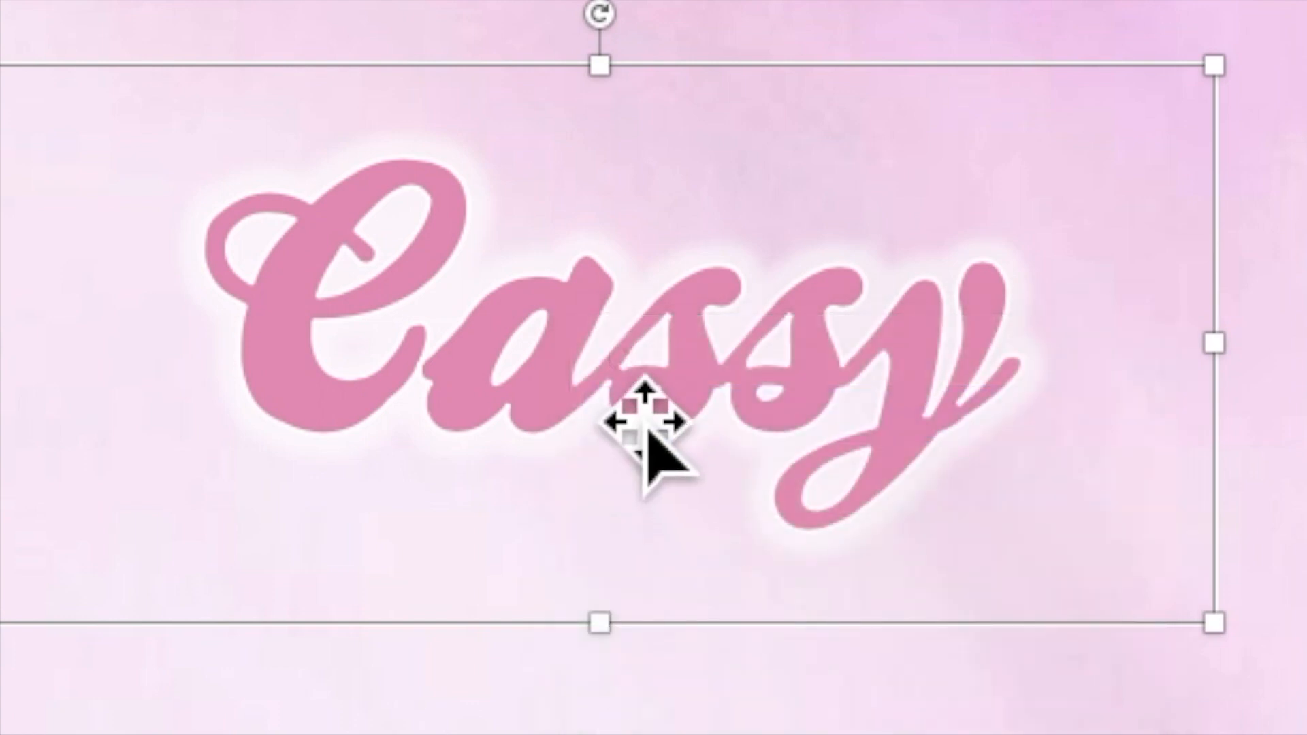
pyautogui.rightClick(599, 364)
pyautogui.click(635, 496)
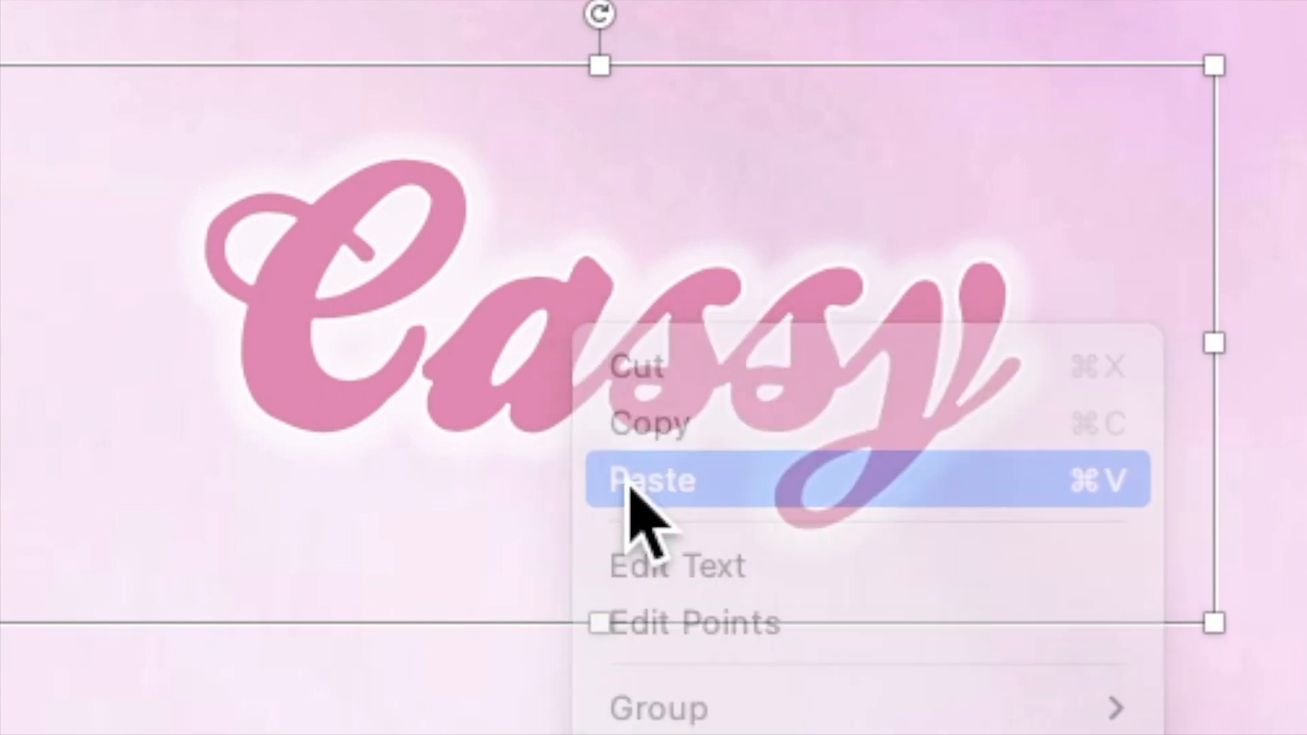
# Move the copy below the first name, widen it to 3.42", and type the family name.
pyautogui.moveTo(812, 504); pyautogui.dragTo(807, 588)
pyautogui.moveTo(619, 592); pyautogui.dragTo(517, 594)
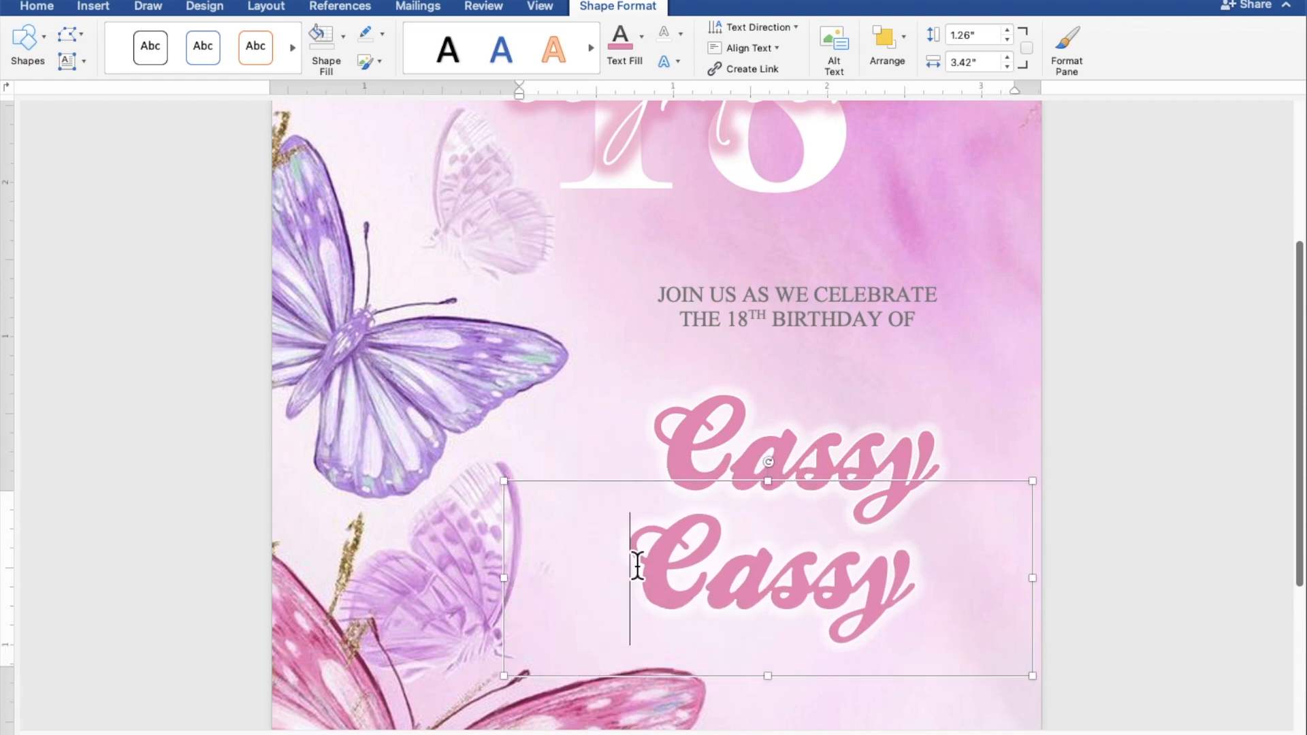
pyautogui.moveTo(642, 566); pyautogui.dragTo(918, 576)
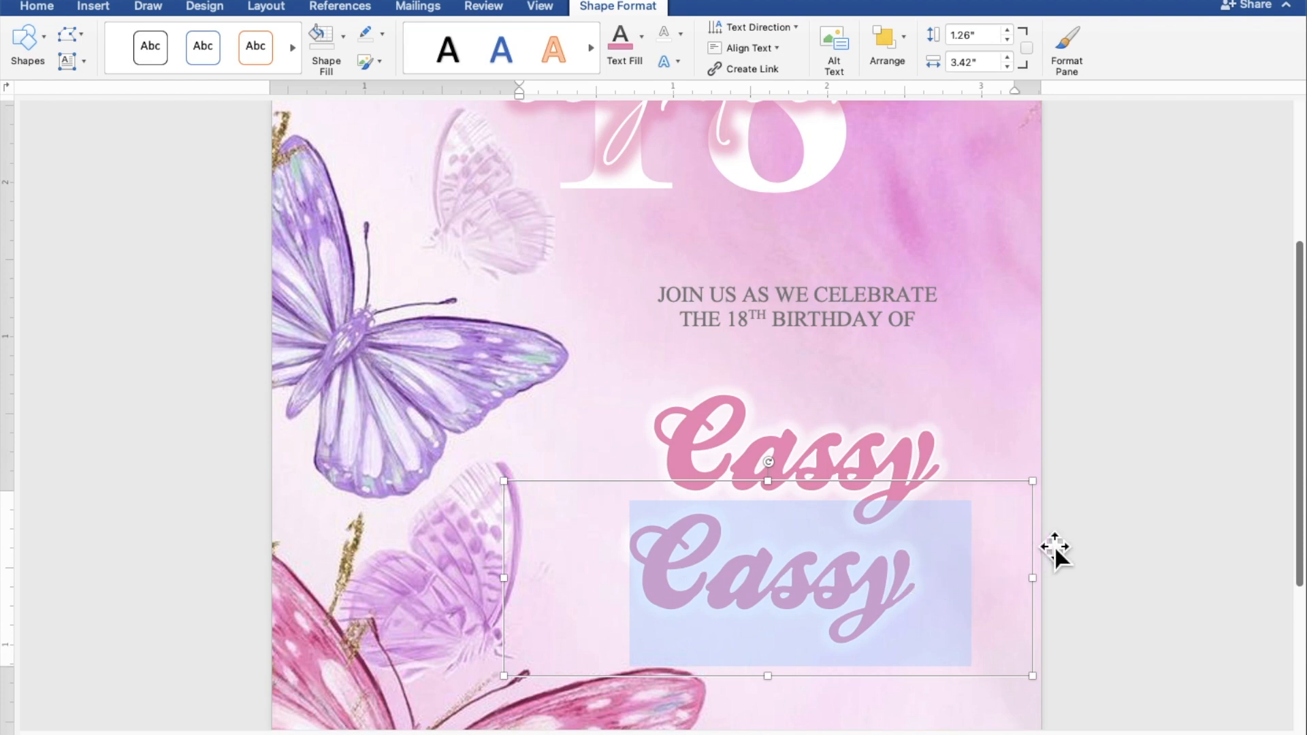
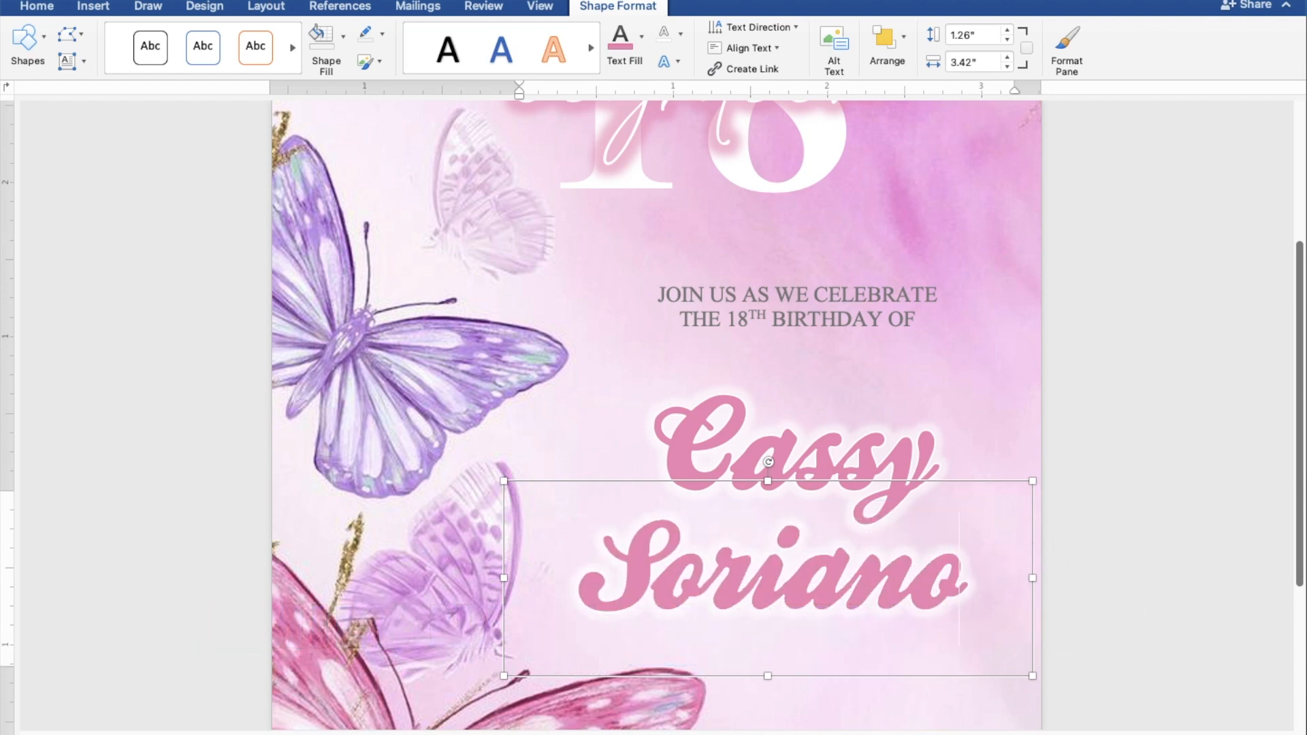
# Copy and paste a duplicate of the JOIN US invitation text box.
pyautogui.click(890, 336)
pyautogui.rightClick(876, 317)
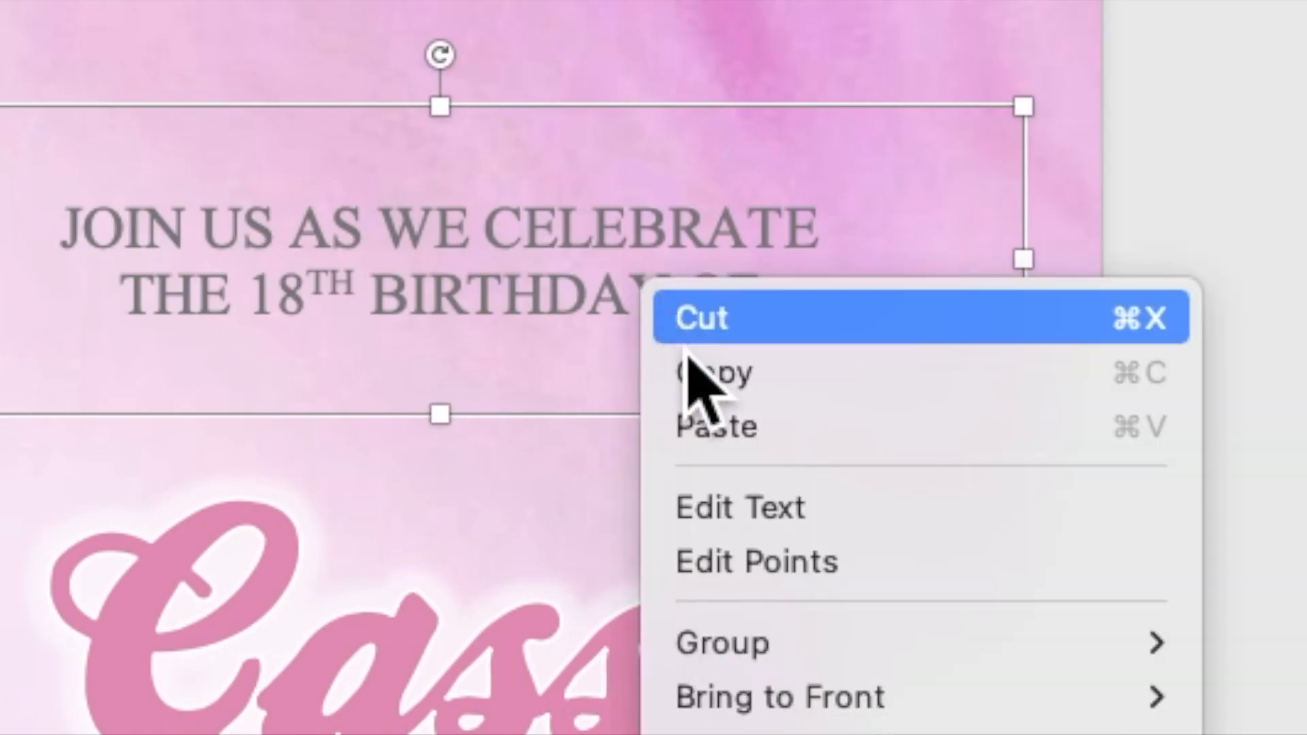
pyautogui.click(691, 368)
pyautogui.rightClick(637, 273)
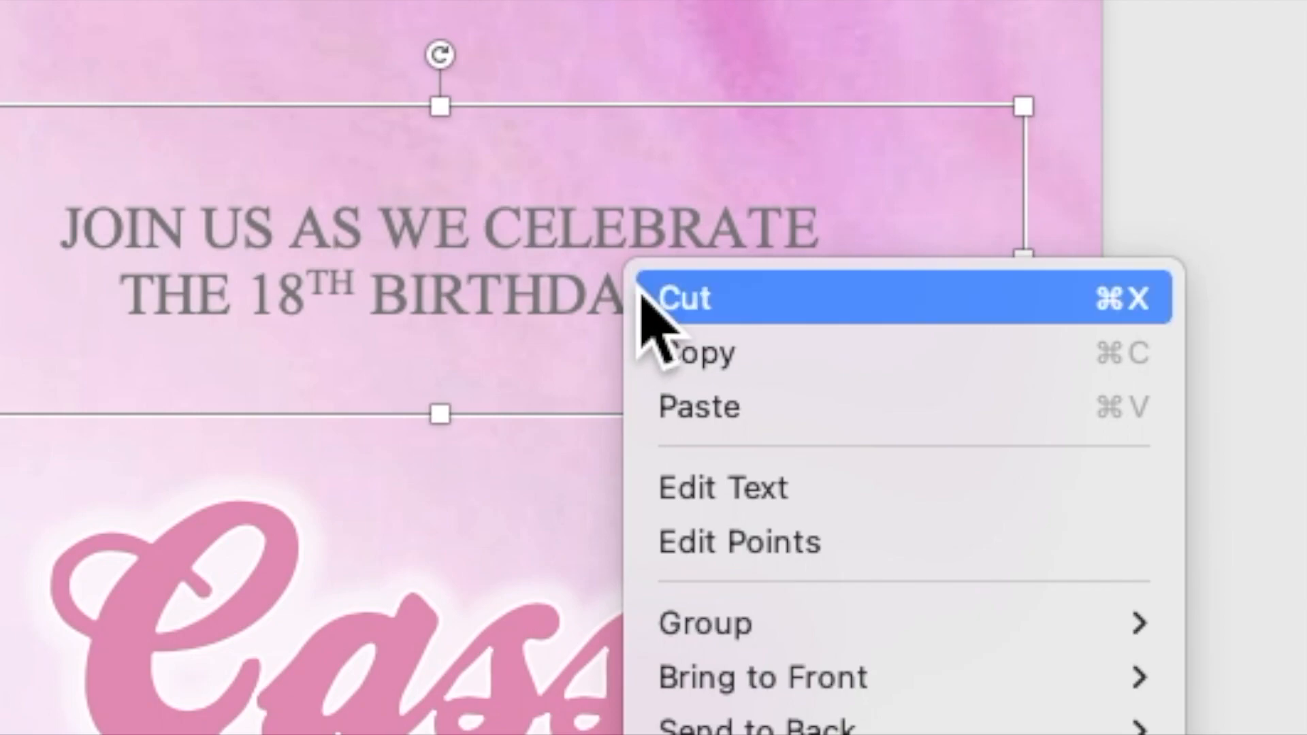
pyautogui.click(688, 407)
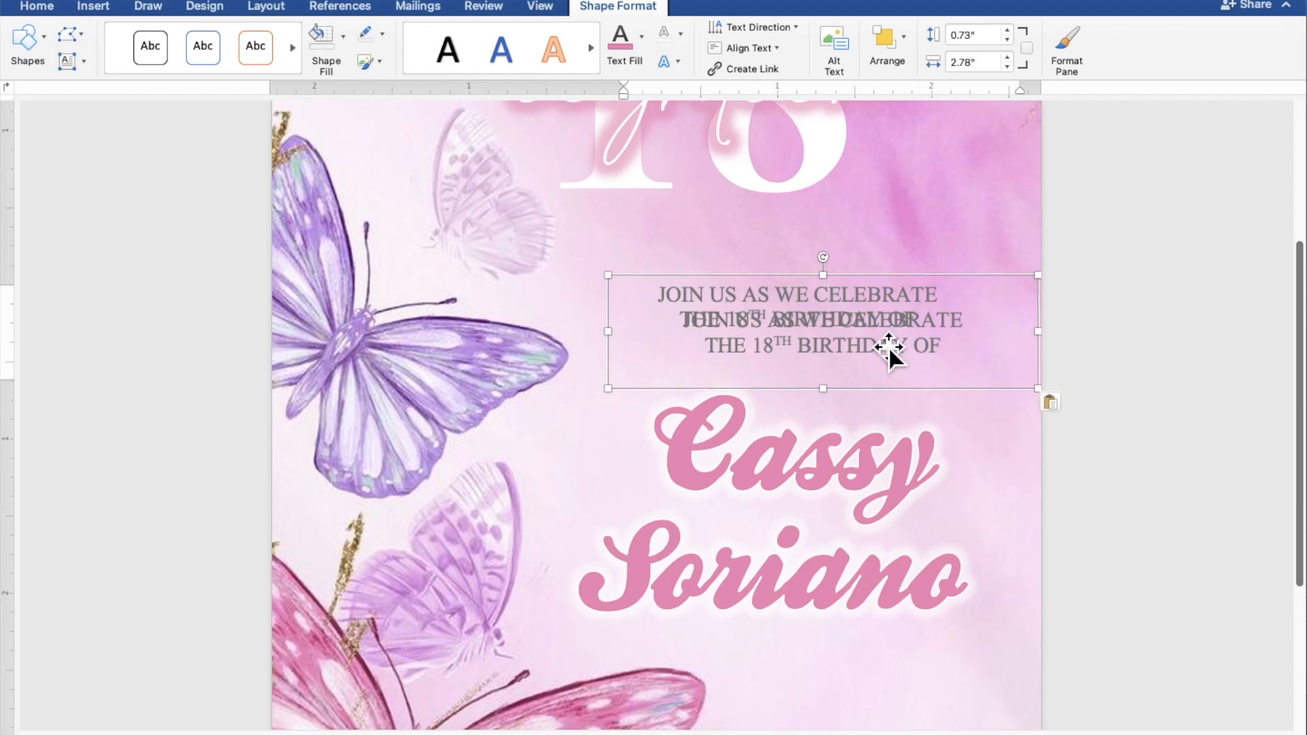
# Move the duplicate below the celebrant's name and select both of its lines.
pyautogui.moveTo(889, 345); pyautogui.dragTo(884, 691)
pyautogui.click(896, 667)
pyautogui.scroll(-5, 895, 664)
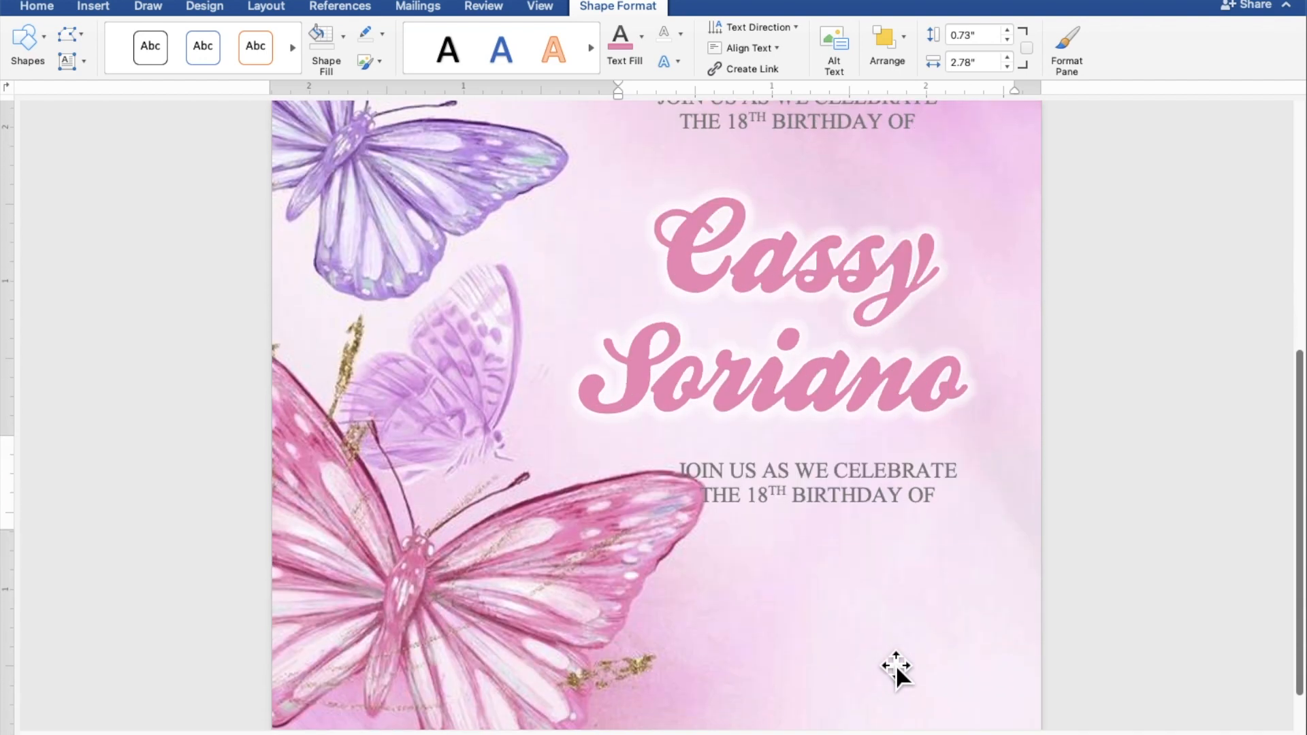
pyautogui.scroll(-2, 896, 664)
pyautogui.click(878, 477)
pyautogui.moveTo(882, 469); pyautogui.dragTo(903, 516)
pyautogui.moveTo(980, 499); pyautogui.dragTo(707, 480)
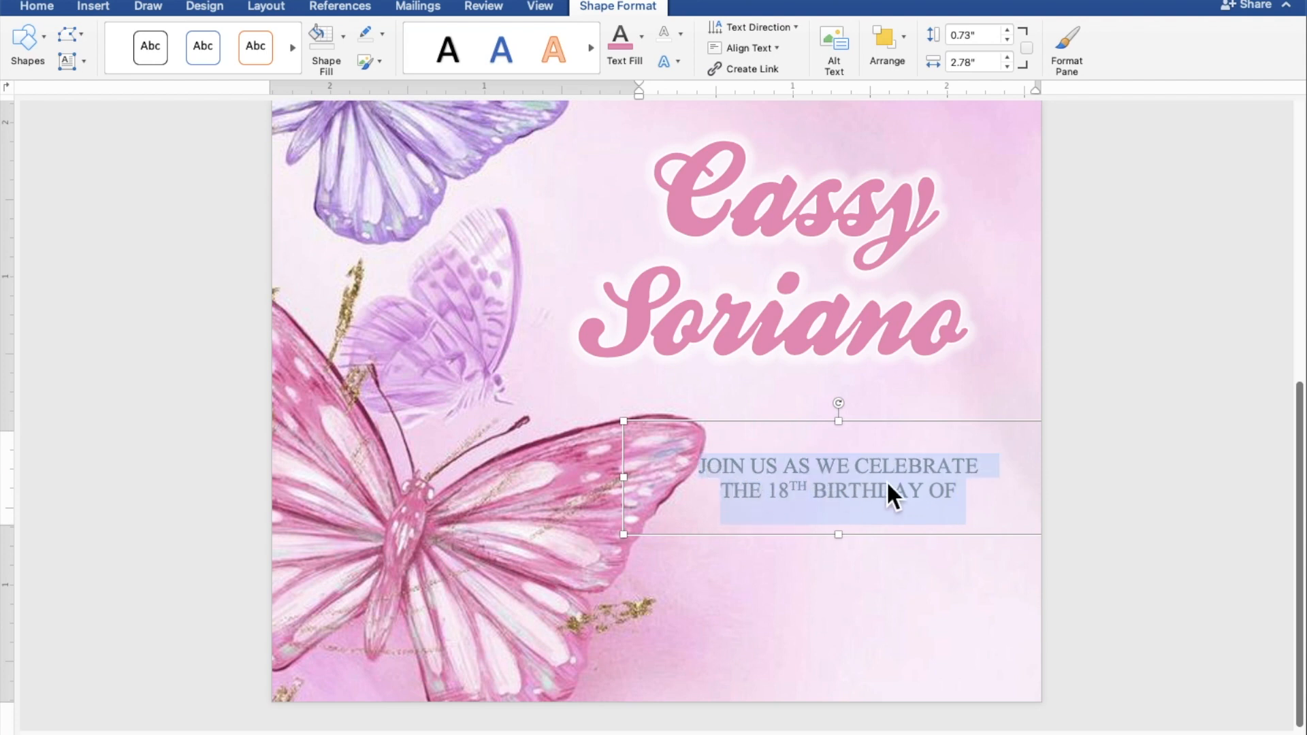
# Type SUNDAY, JANUARY 29, 2023, 5:00 PM TO 8:00 PM and JAPANESE GARDEN on separate lines.
pyautogui.write('S')
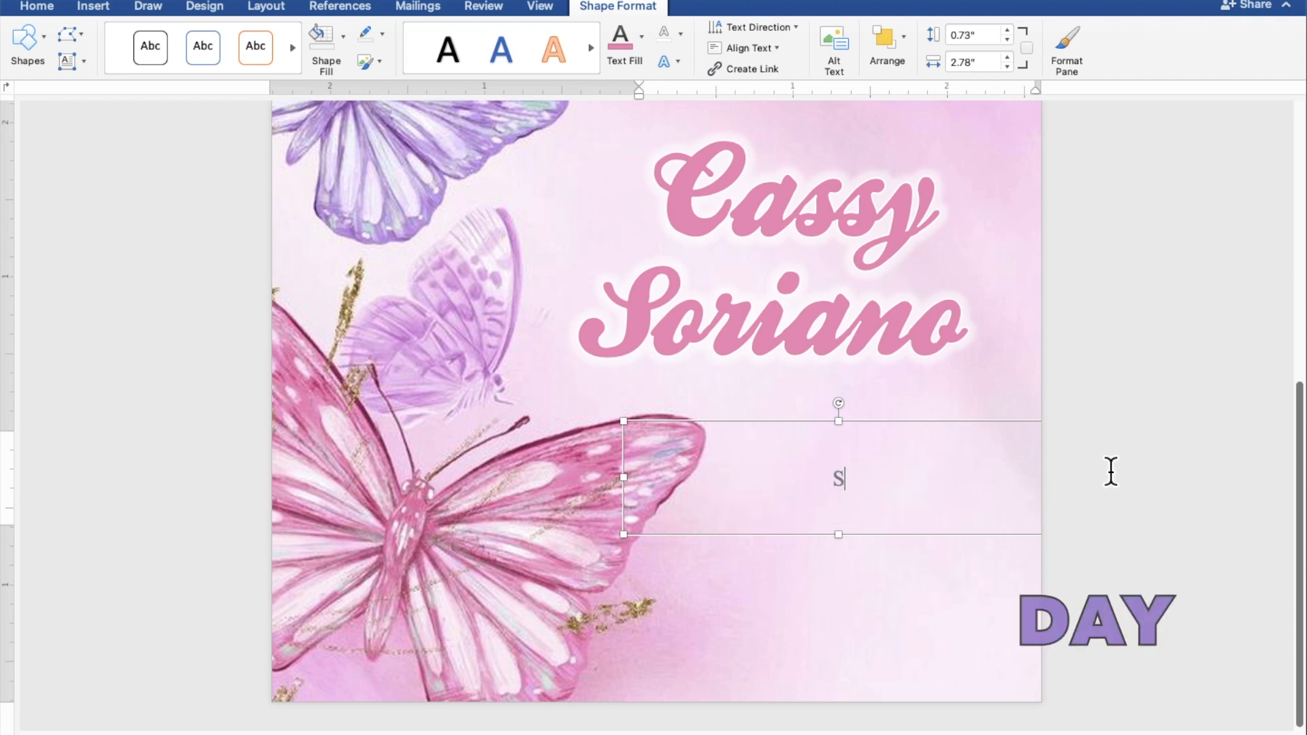
pyautogui.write('UNDAY')
pyautogui.press('Return')
pyautogui.write('JANU')
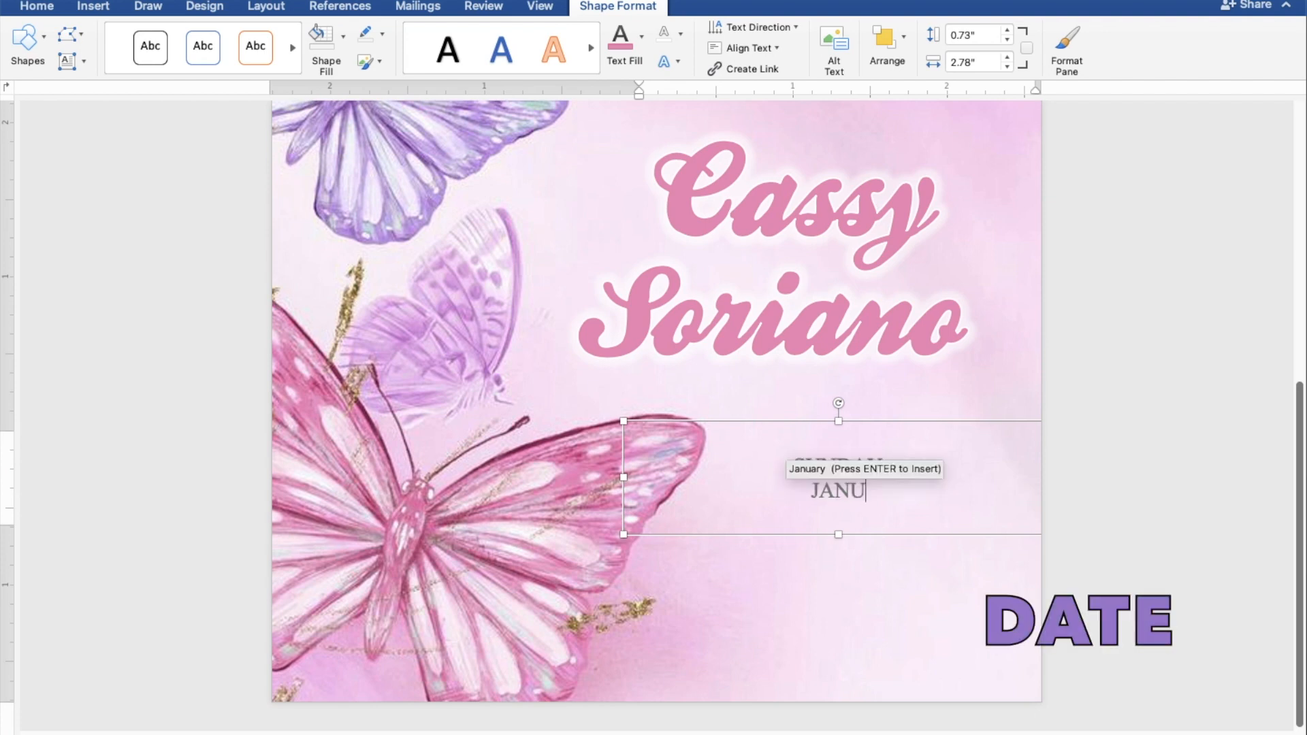
pyautogui.write('ARY 29')
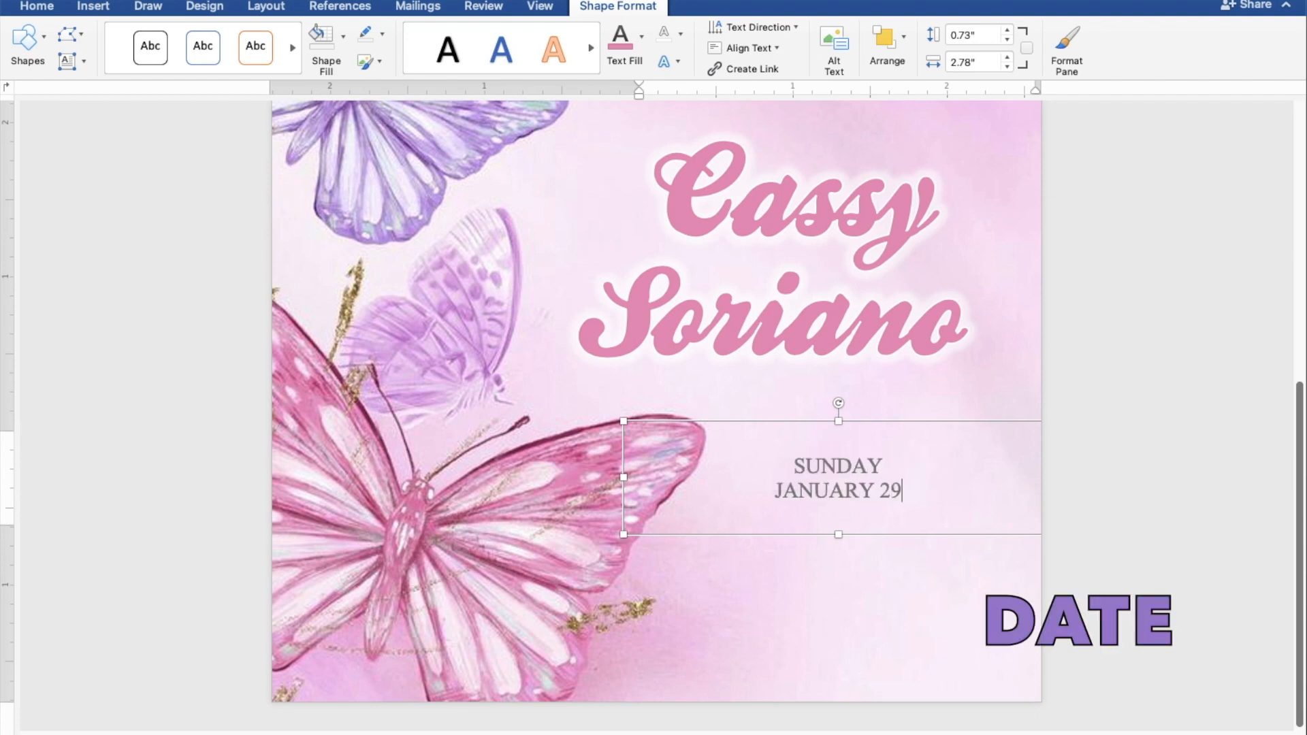
pyautogui.write(', 20')
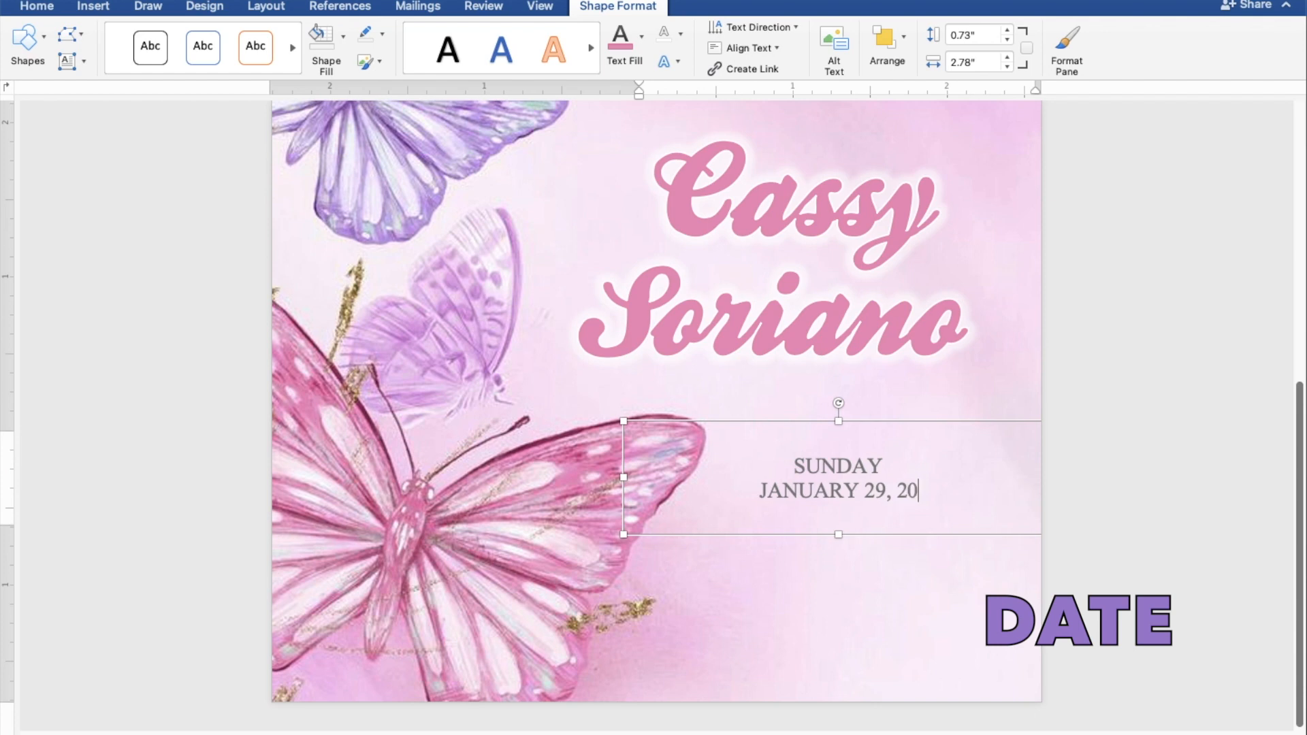
pyautogui.write('23')
pyautogui.press('Return')
pyautogui.write('5:00')
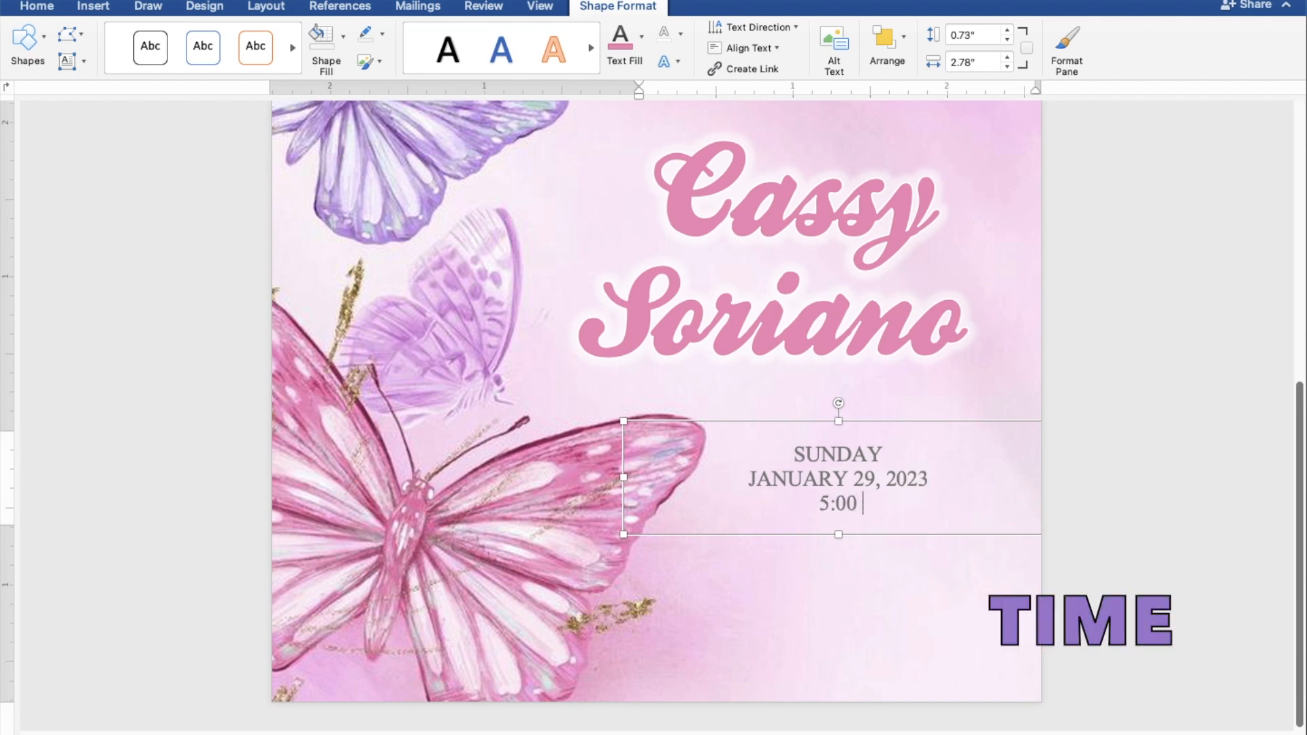
pyautogui.write(' PM TO 8')
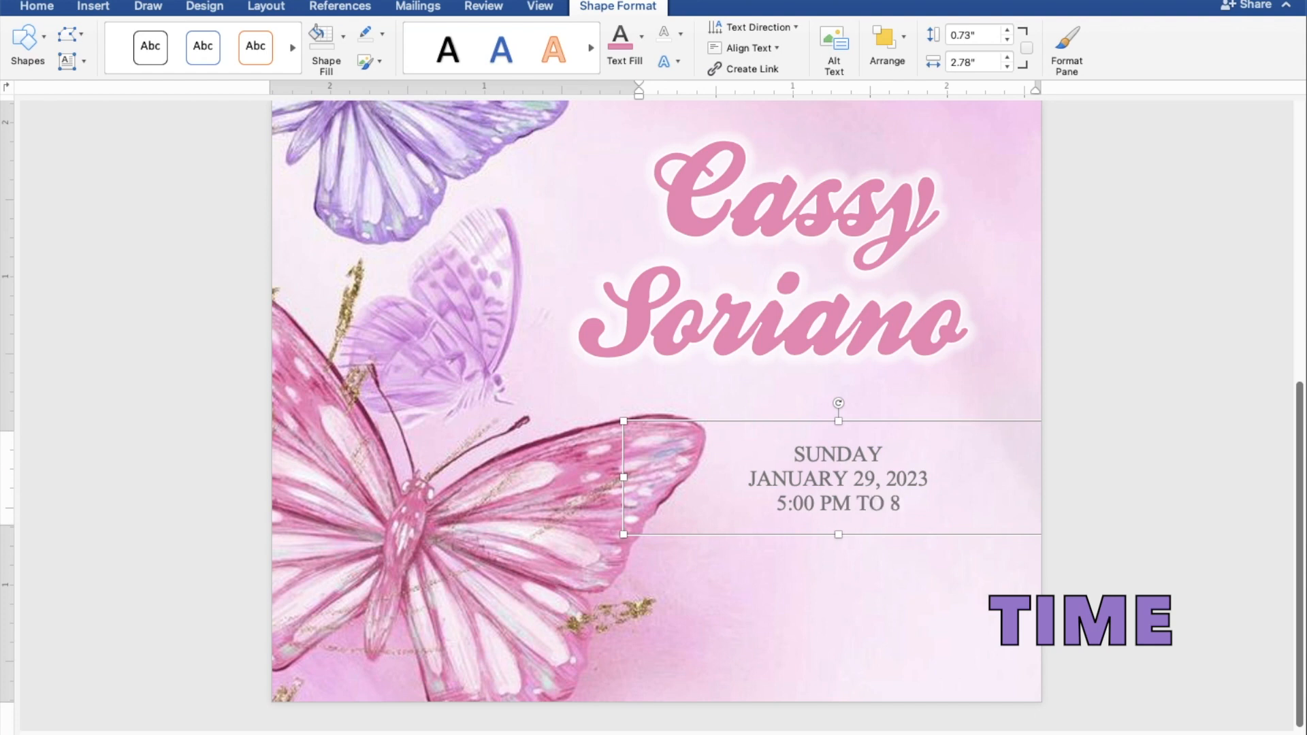
pyautogui.write(':00')
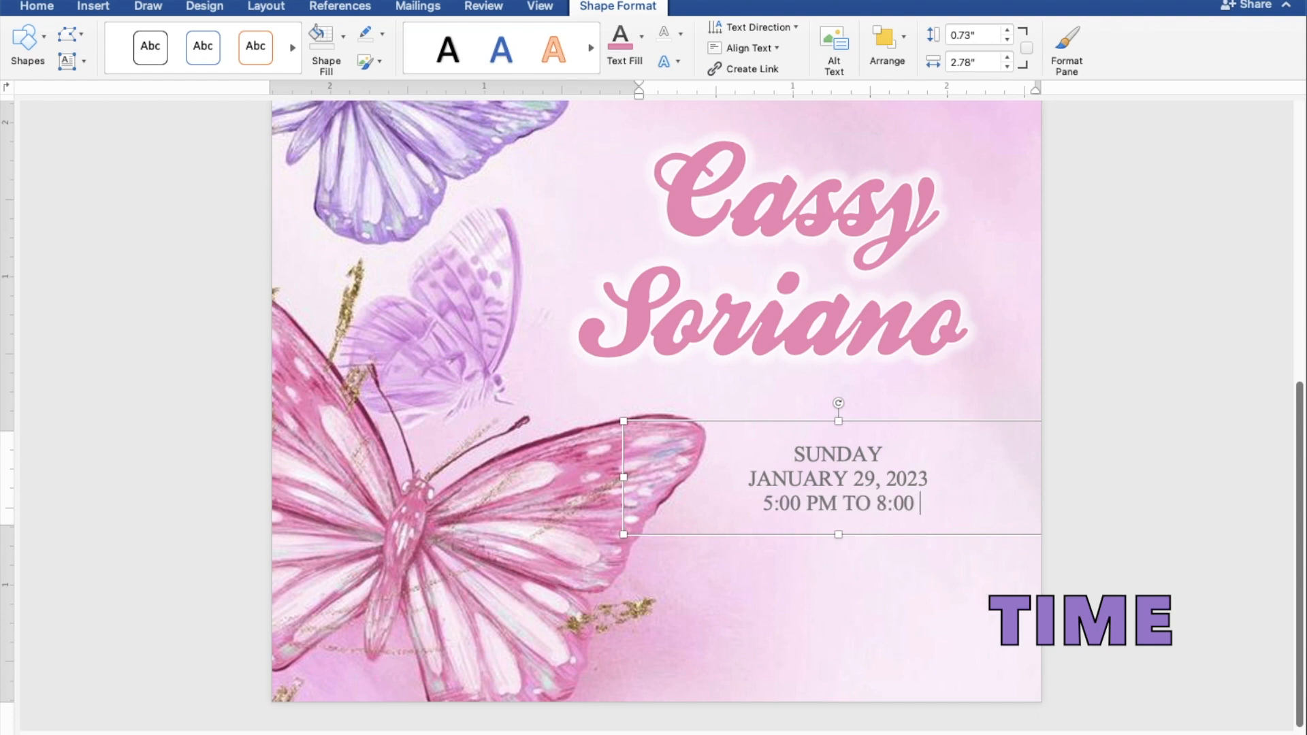
pyautogui.write(' PM')
pyautogui.press('Return')
pyautogui.write('JAPANESE ')
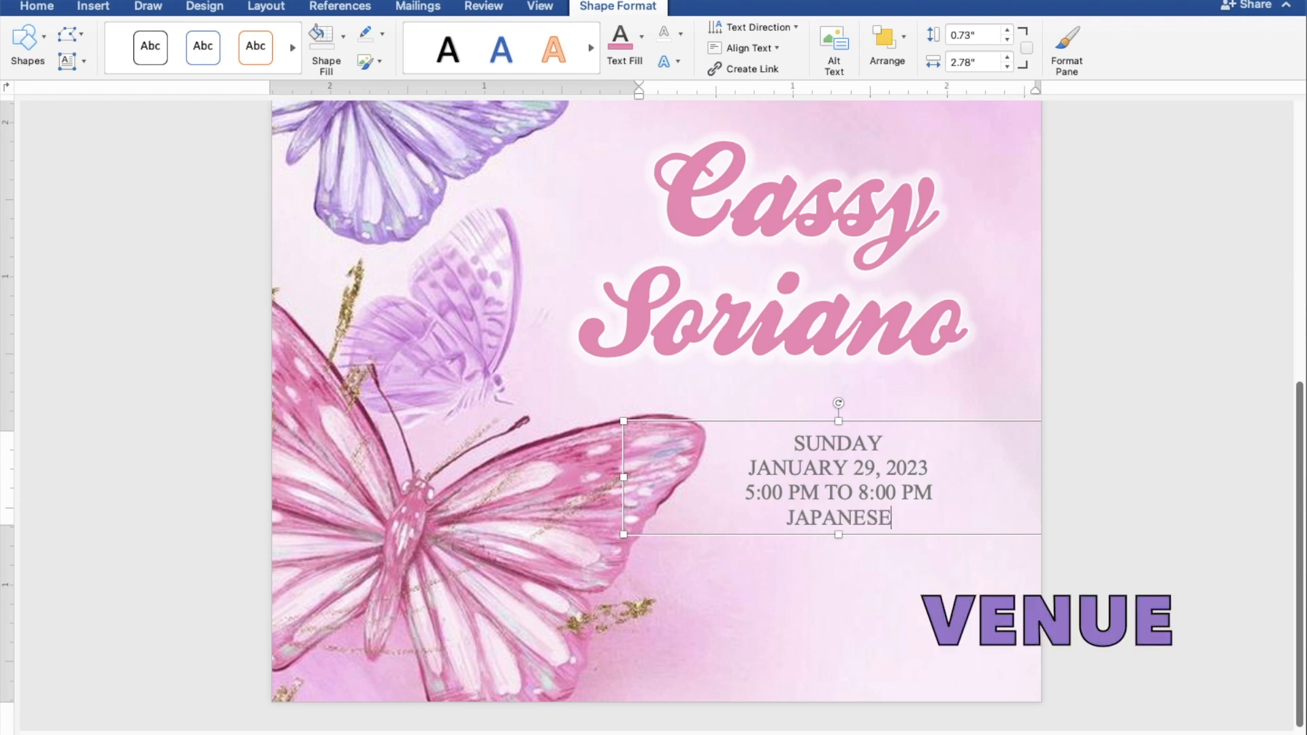
pyautogui.write('GARDE')
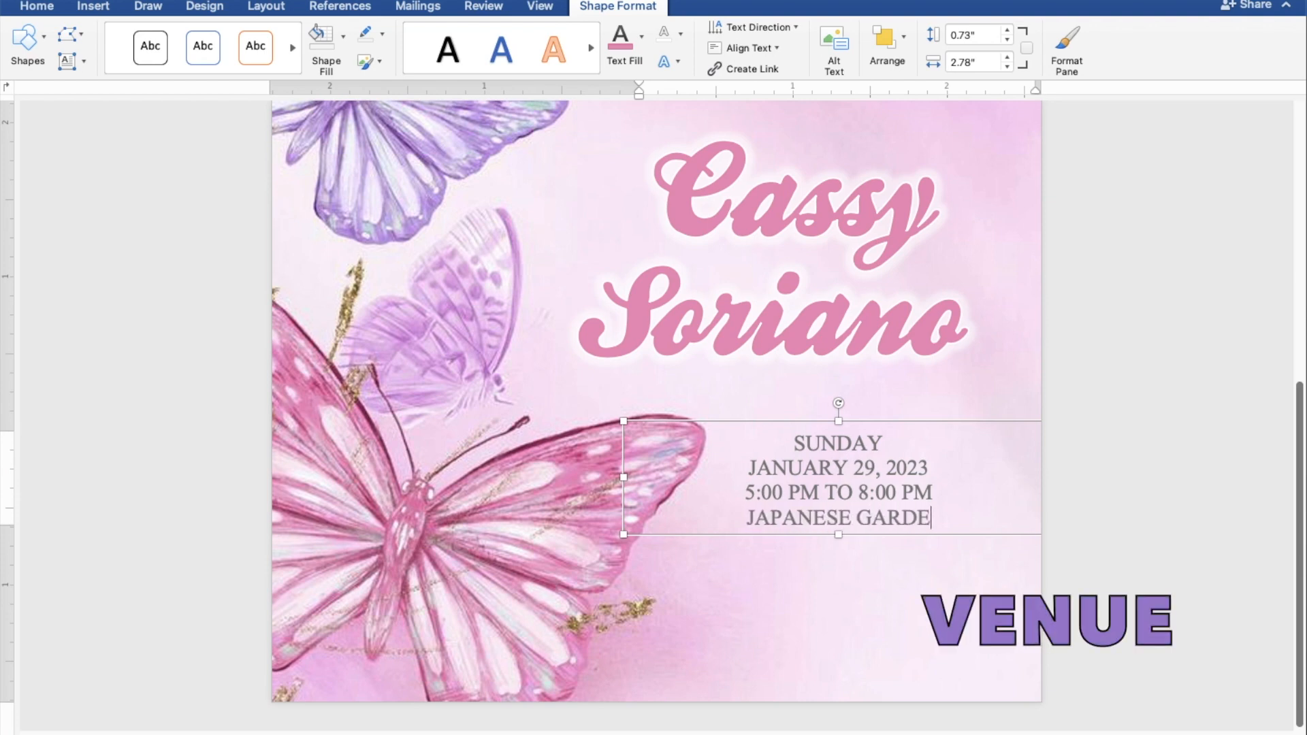
pyautogui.write('N')
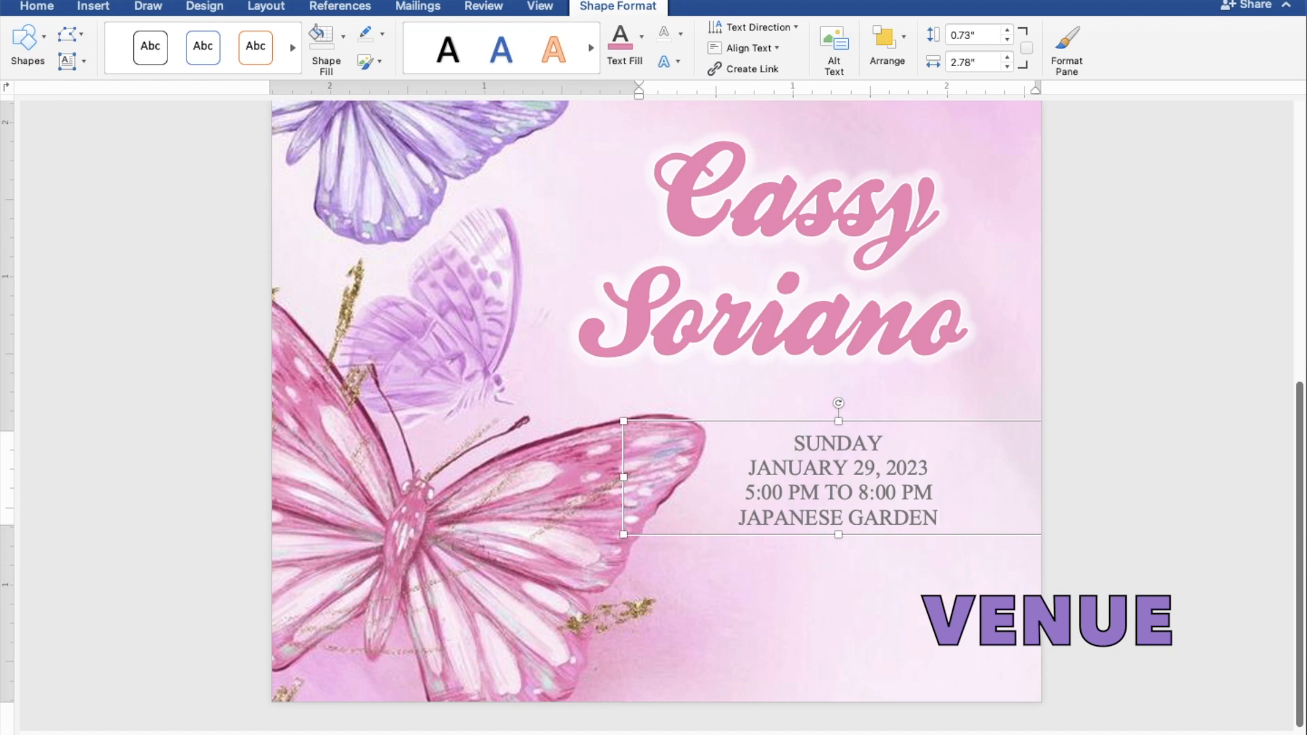
# Make the details box taller and add TONDALIGAN BEACH and DAGUPAN CITY lines.
pyautogui.moveTo(852, 566); pyautogui.dragTo(852, 622)
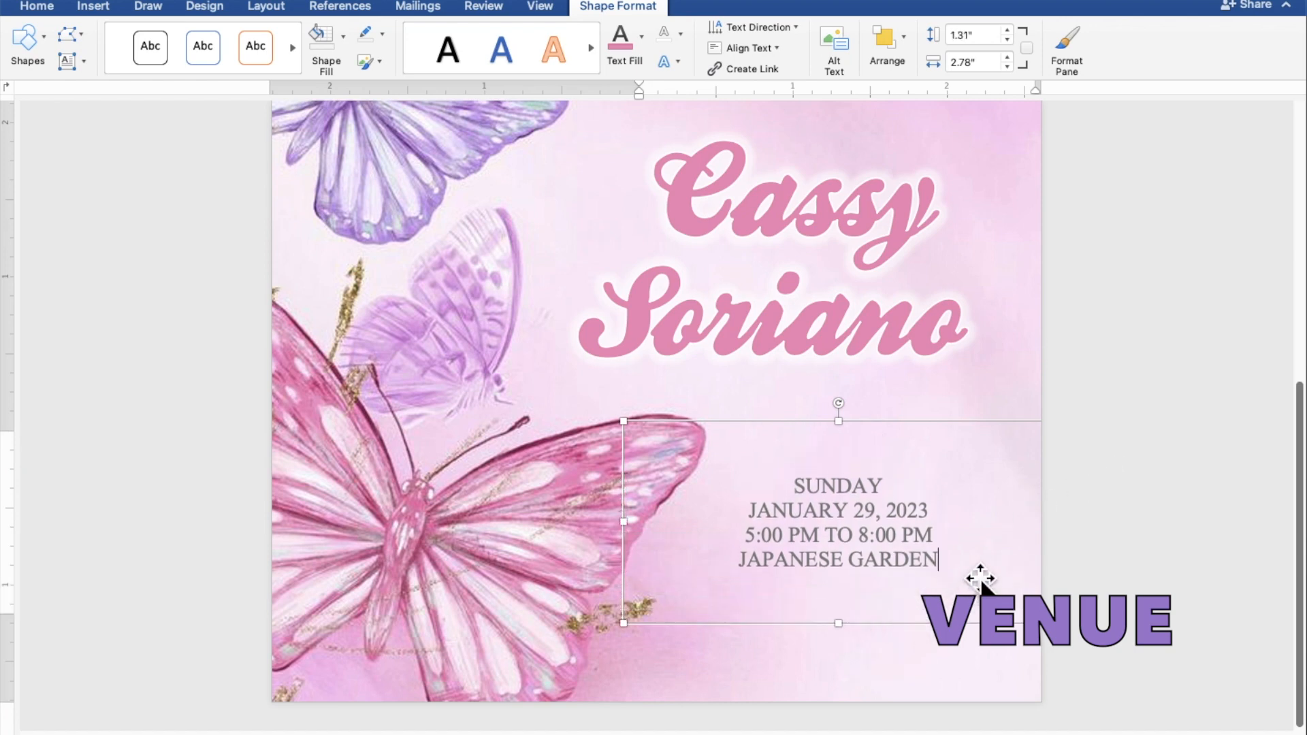
pyautogui.press('Return')
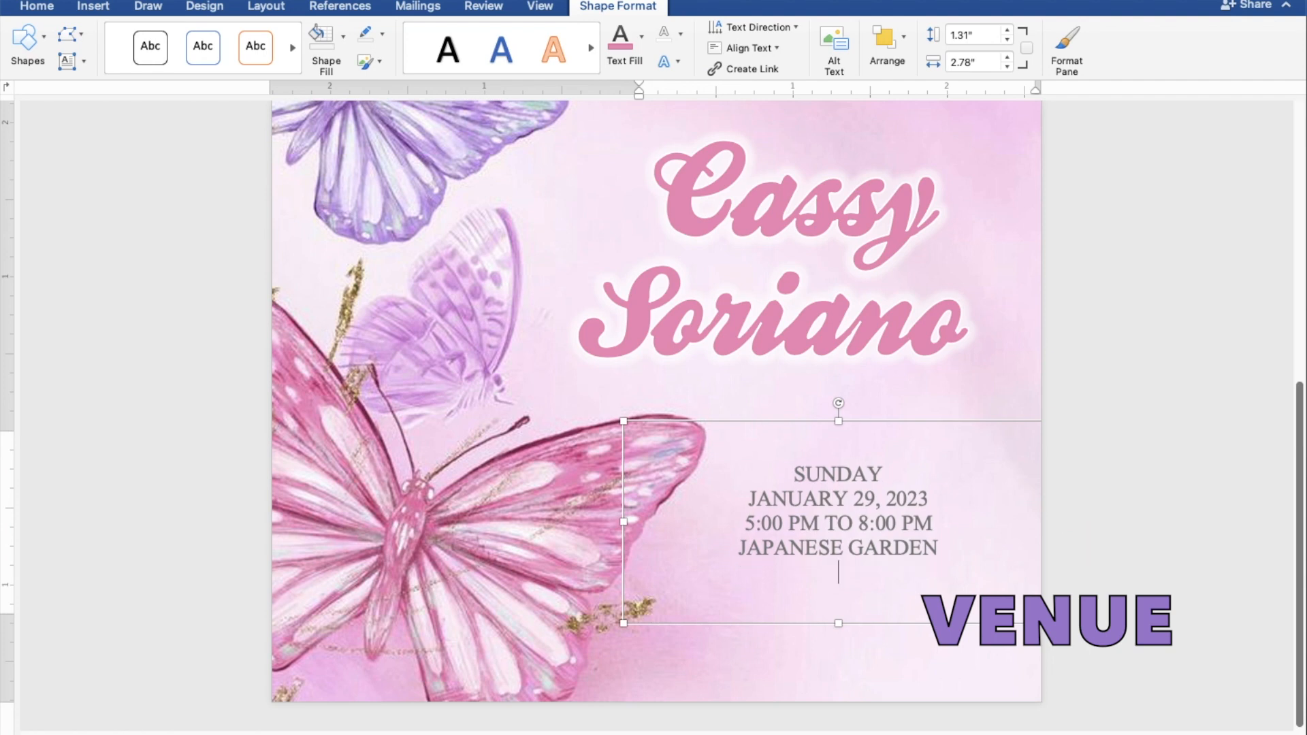
pyautogui.write('TONDALIGAN B')
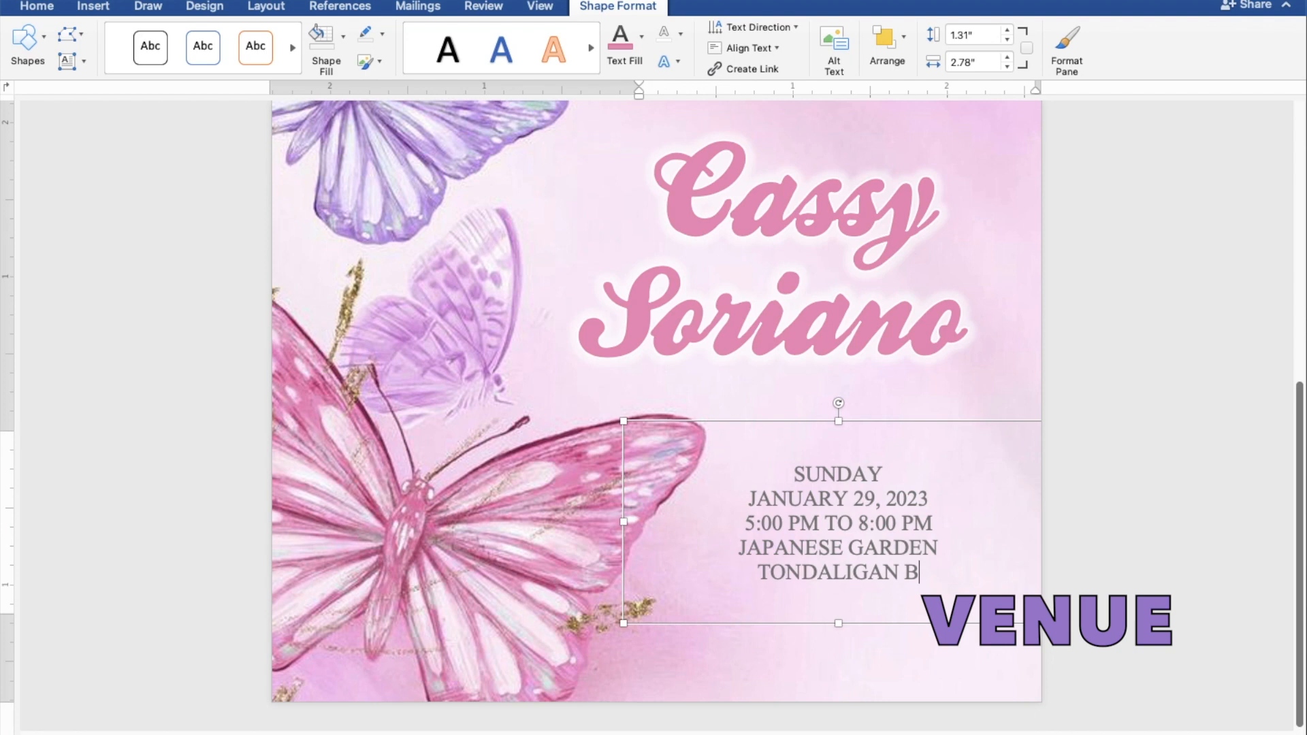
pyautogui.write('EACH')
pyautogui.press('Return')
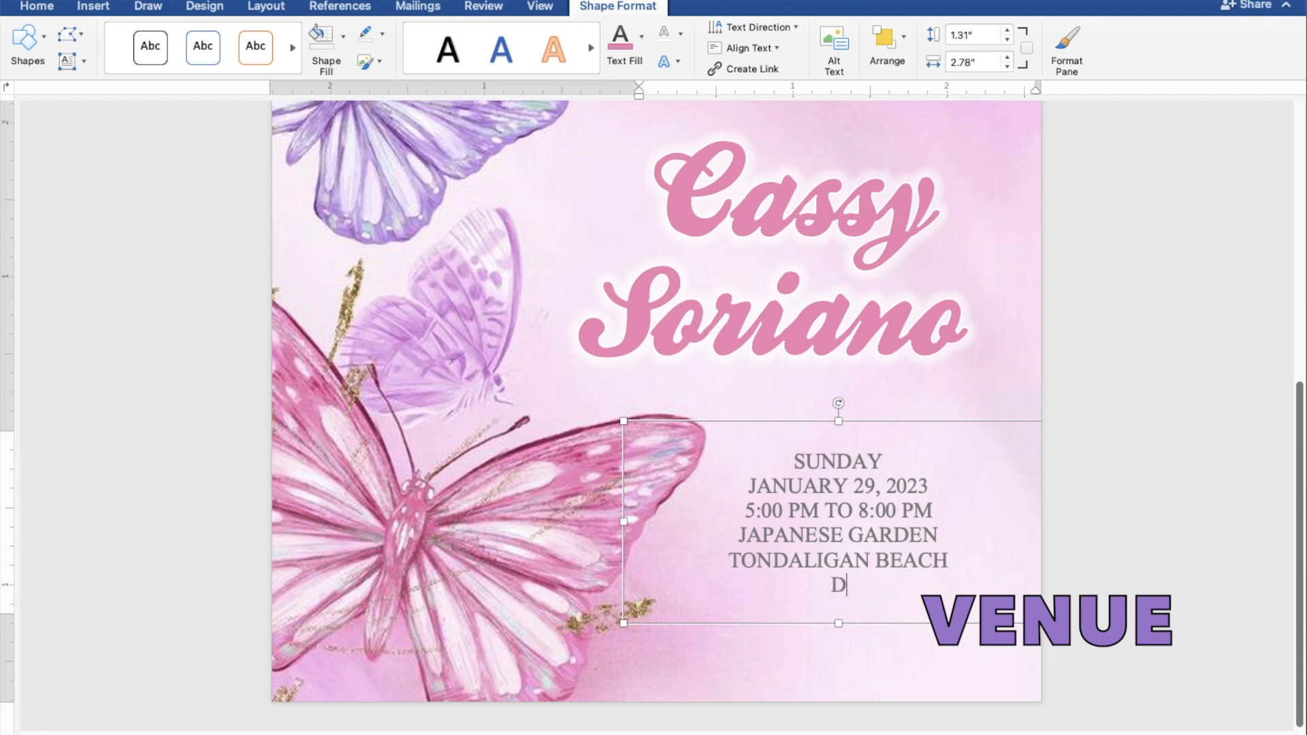
pyautogui.write('DAGUPAN ')
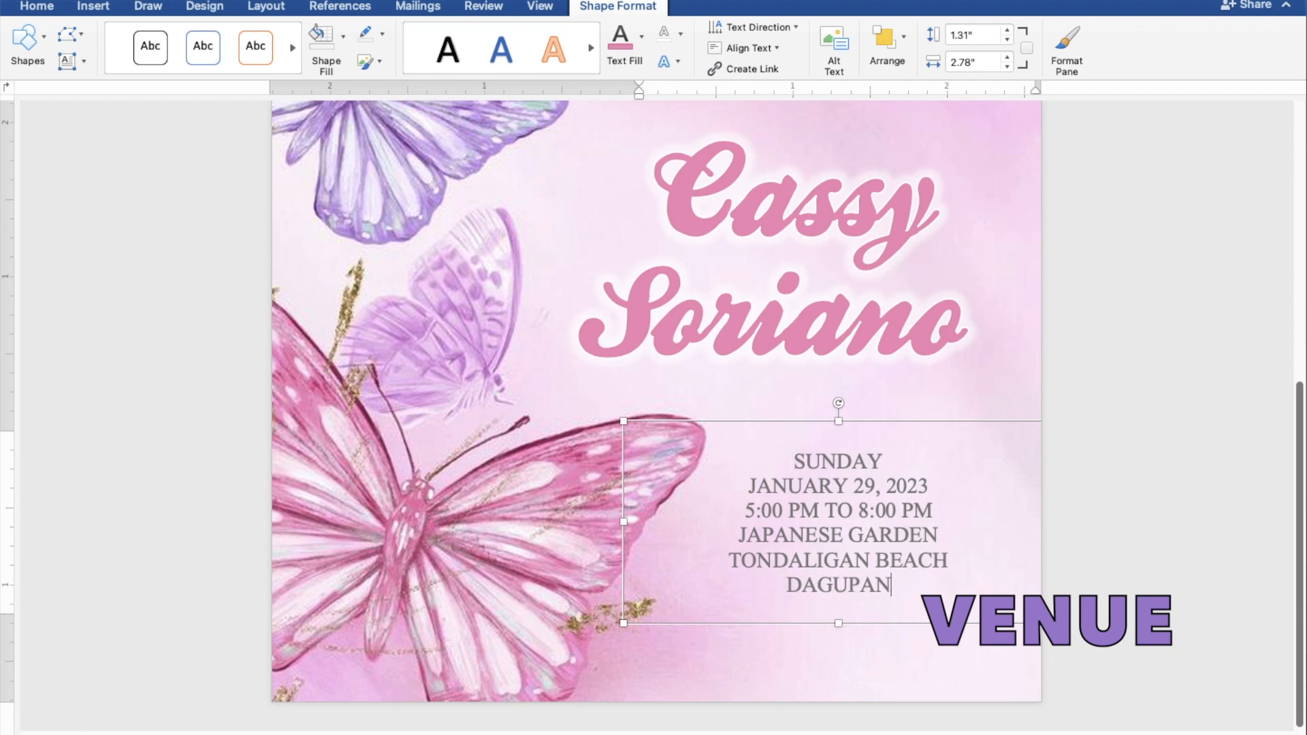
pyautogui.write('CITY')
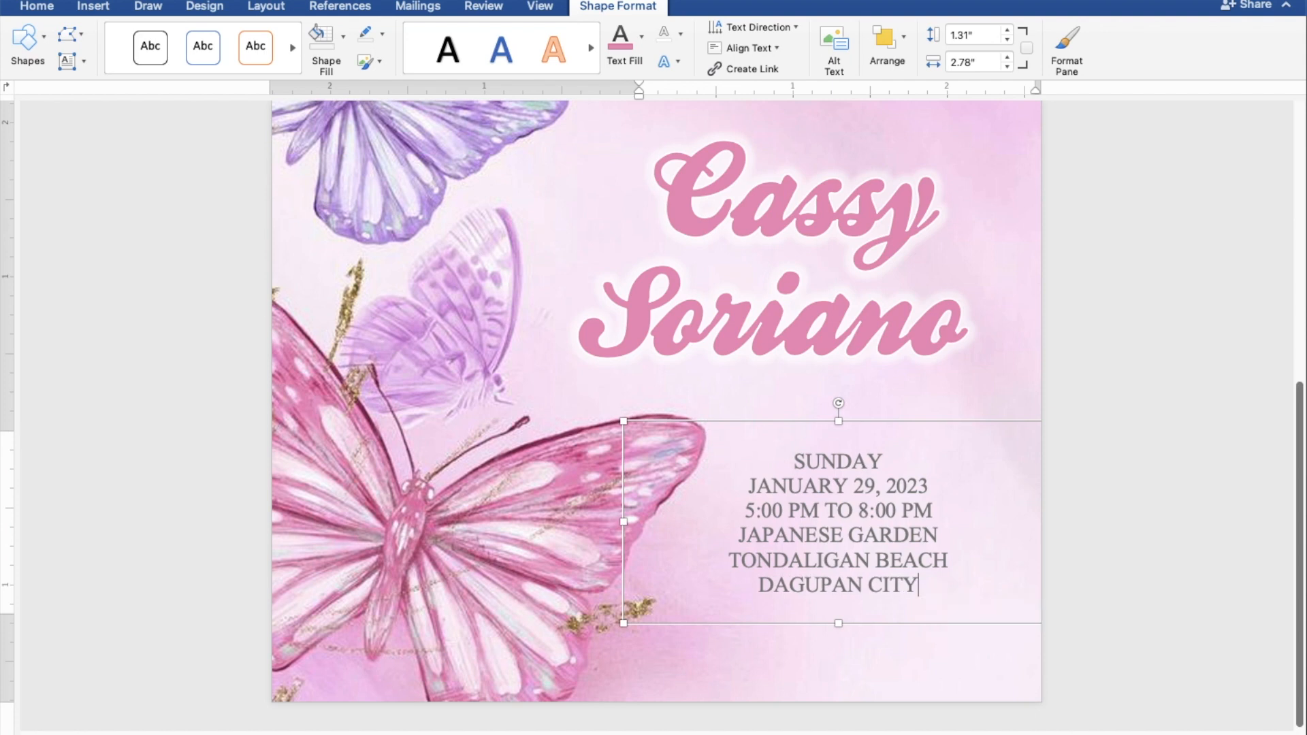
pyautogui.scroll(-5, 1138, 507)
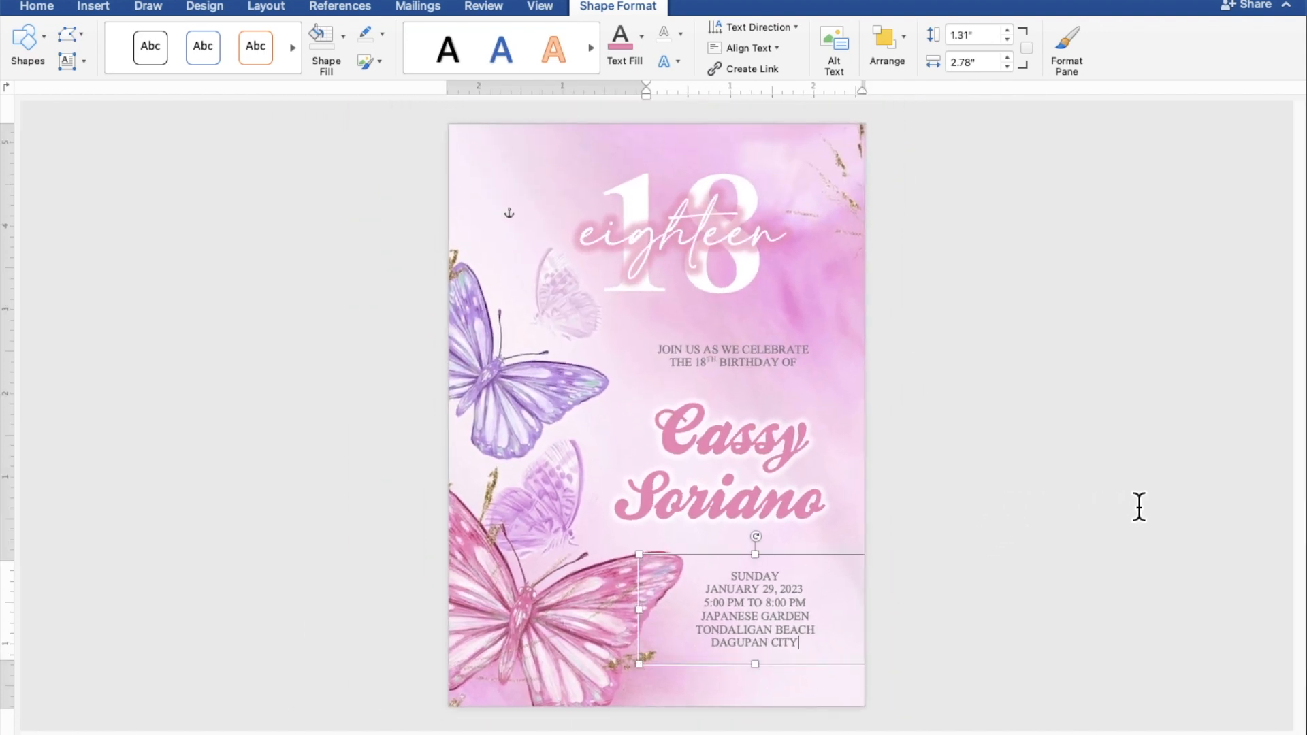
# Nudge the details box up and raise the 18/eighteen box toward the page top.
pyautogui.moveTo(852, 571); pyautogui.dragTo(847, 553)
pyautogui.moveTo(711, 261); pyautogui.dragTo(704, 259)
pyautogui.moveTo(705, 299); pyautogui.dragTo(703, 161)
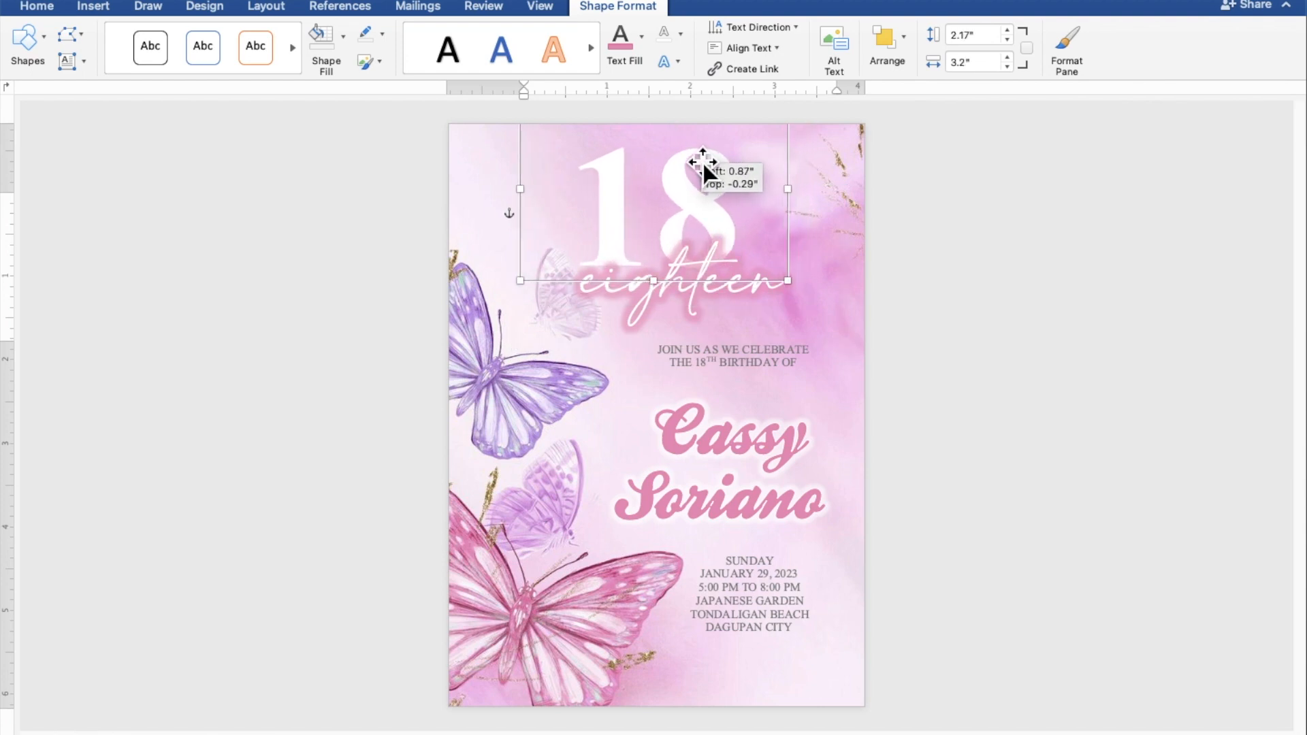
pyautogui.moveTo(676, 312); pyautogui.dragTo(656, 243)
# Move the JOIN US line and both name lines up, then shift the details box slightly.
pyautogui.moveTo(729, 357); pyautogui.dragTo(730, 328)
pyautogui.click(747, 434)
pyautogui.moveTo(748, 434); pyautogui.dragTo(754, 412)
pyautogui.moveTo(743, 507); pyautogui.dragTo(751, 483)
pyautogui.moveTo(774, 594); pyautogui.dragTo(765, 596)
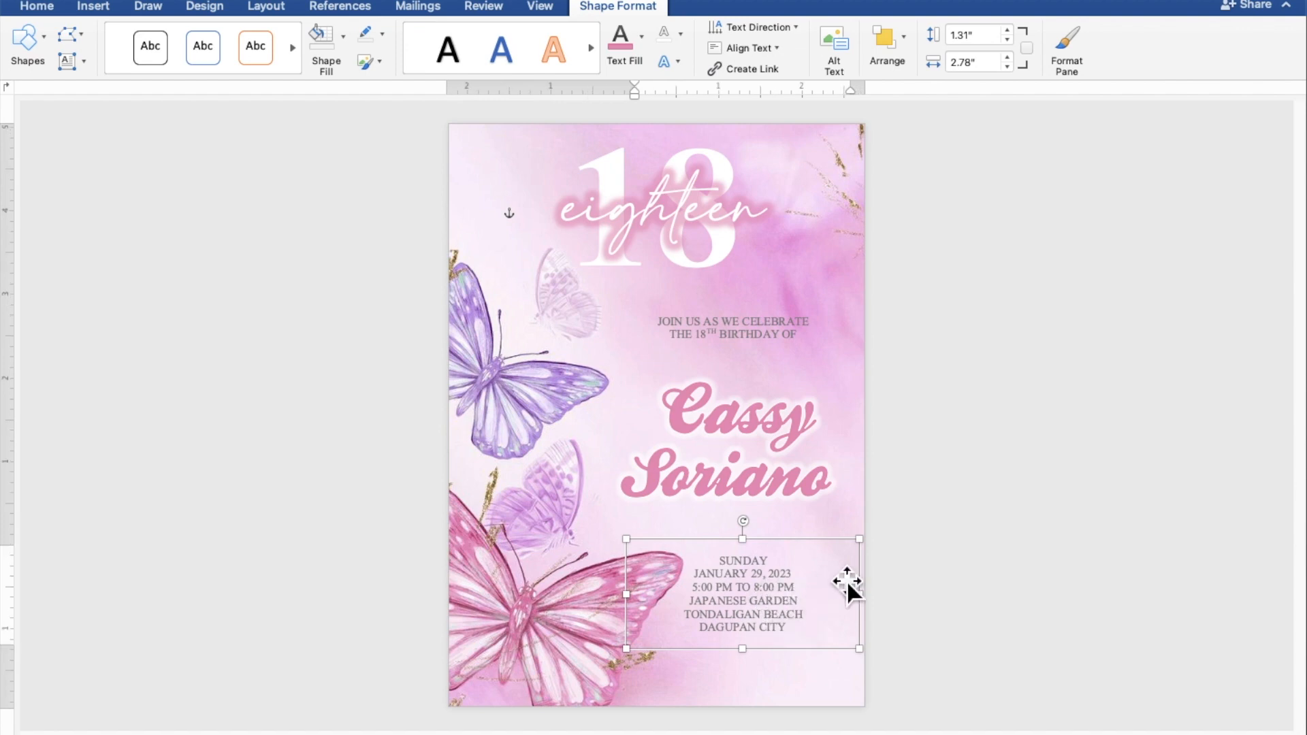
pyautogui.click(1103, 505)
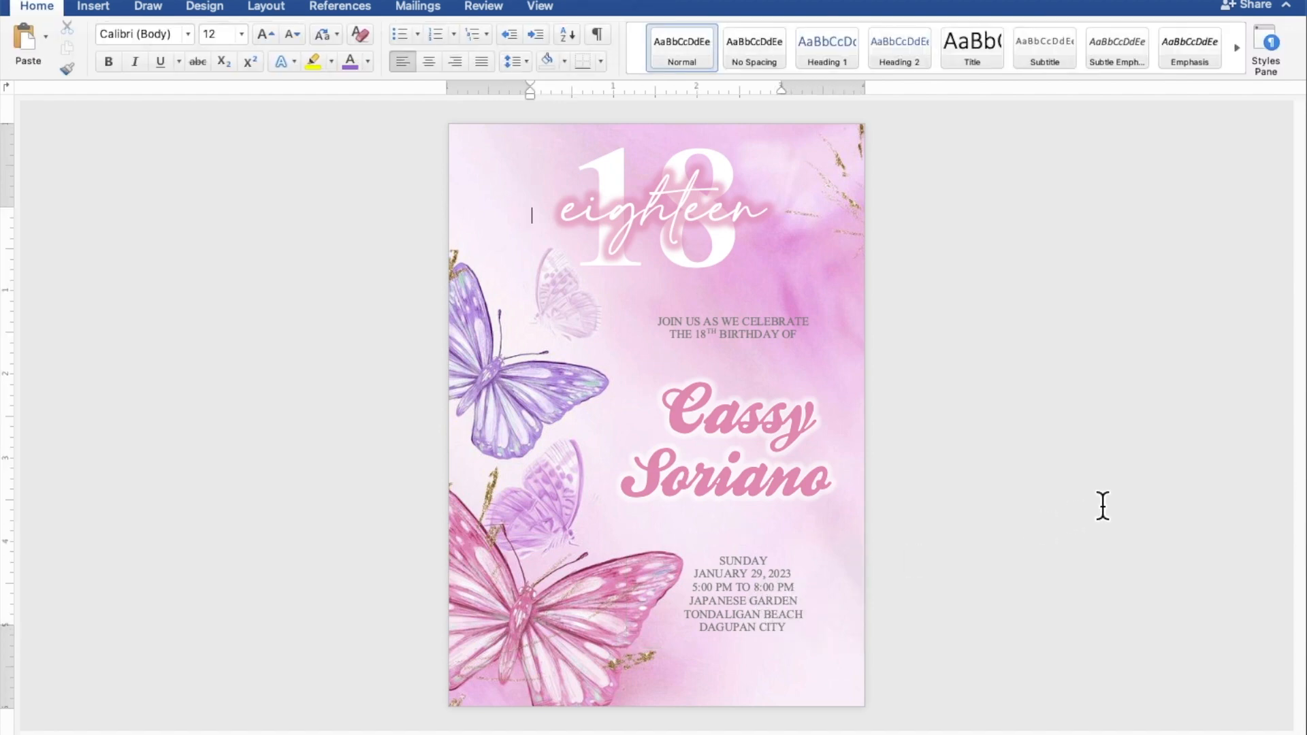